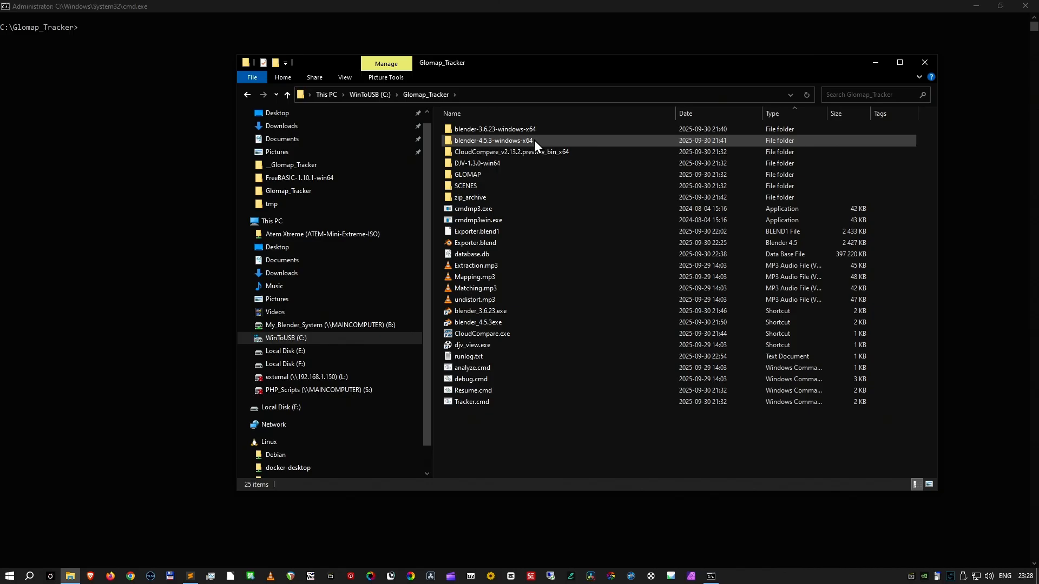
- Look through the GLOMAP and zip_archive folders inside Glomap_Tracker, returning to the Glomap_Tracker folder
double_click(486, 174)
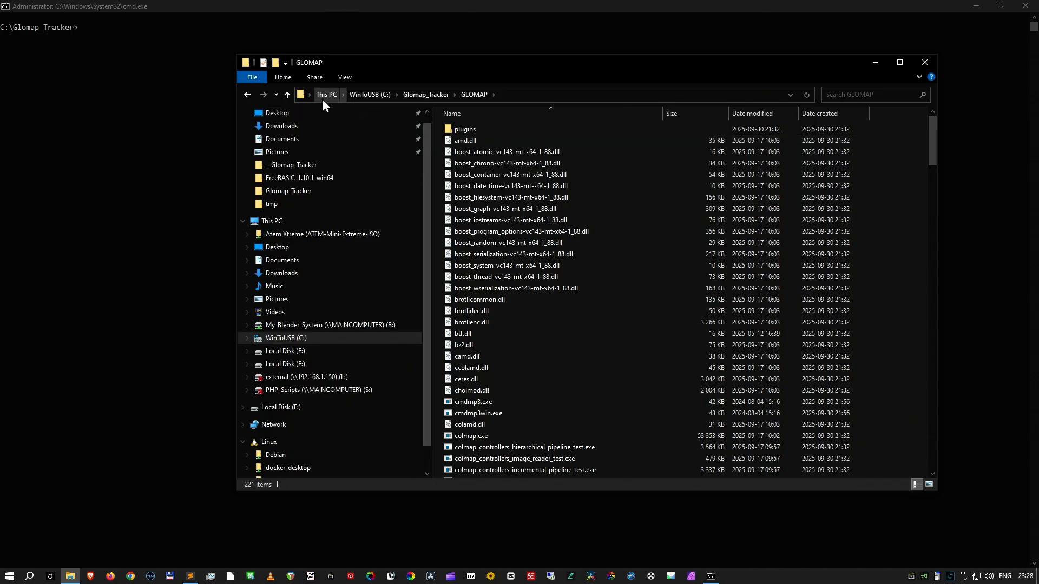
left_click(287, 94)
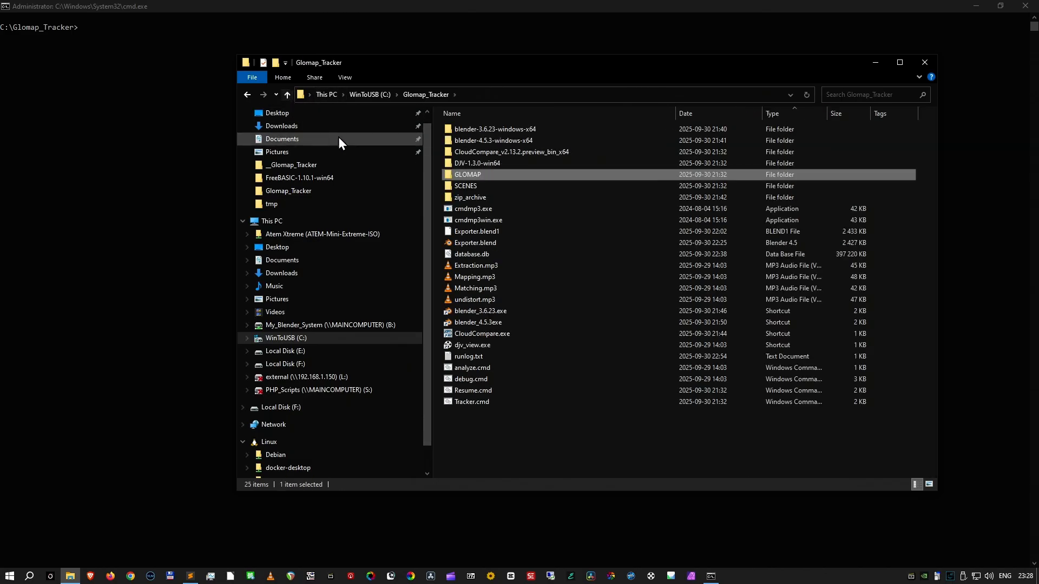
double_click(479, 198)
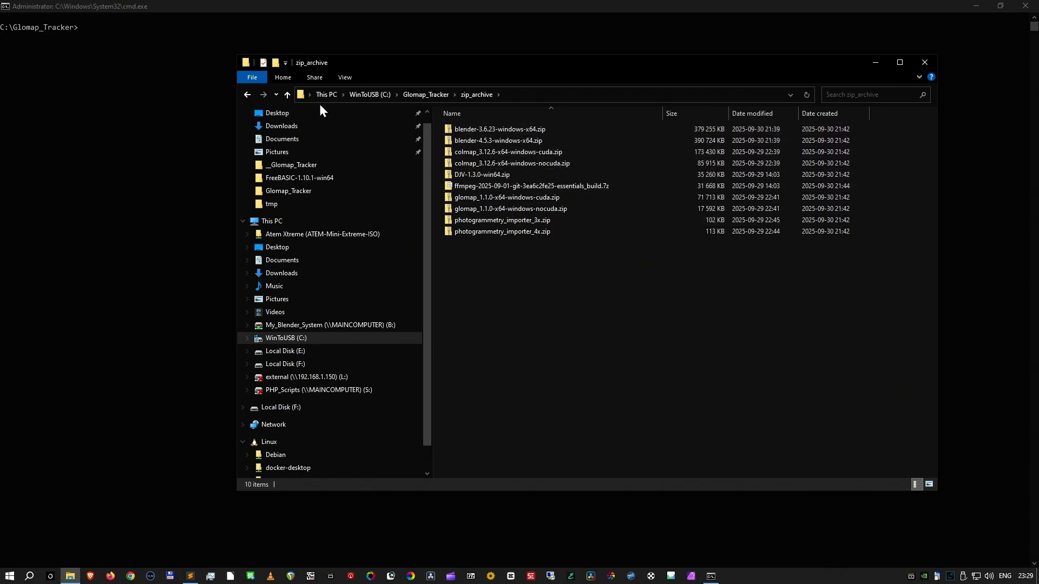
left_click(287, 95)
left_click(287, 95)
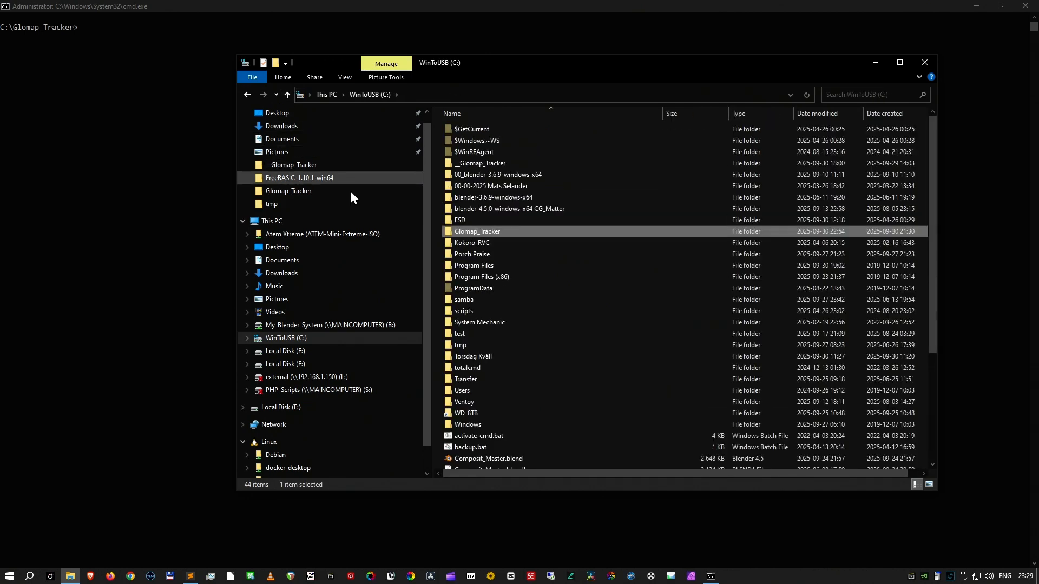
double_click(462, 232)
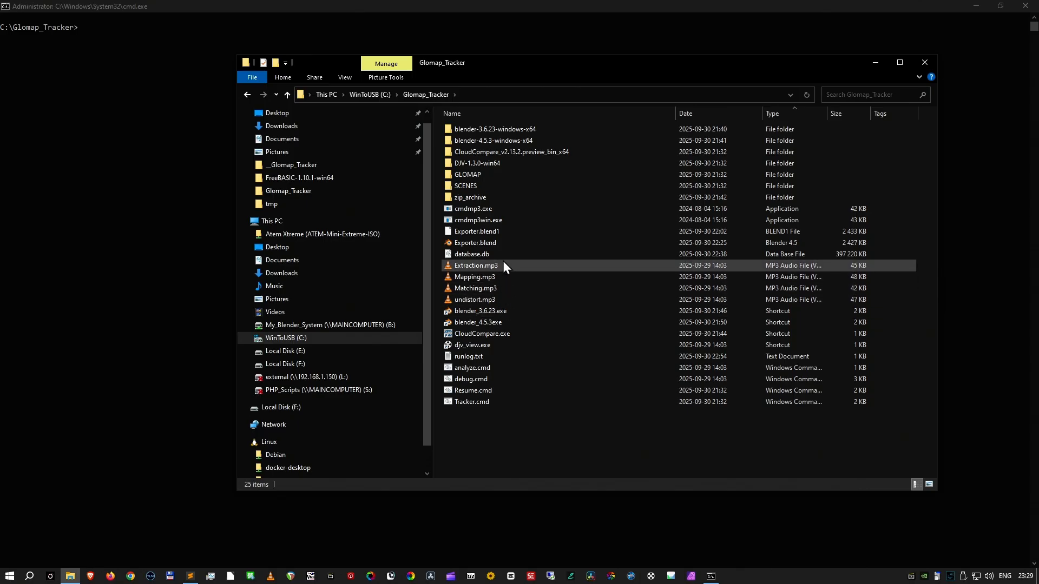
- Launch Blender 4.5.3 from its shortcut and open Exporter.blend from C:\Glomap_Tracker
double_click(494, 323)
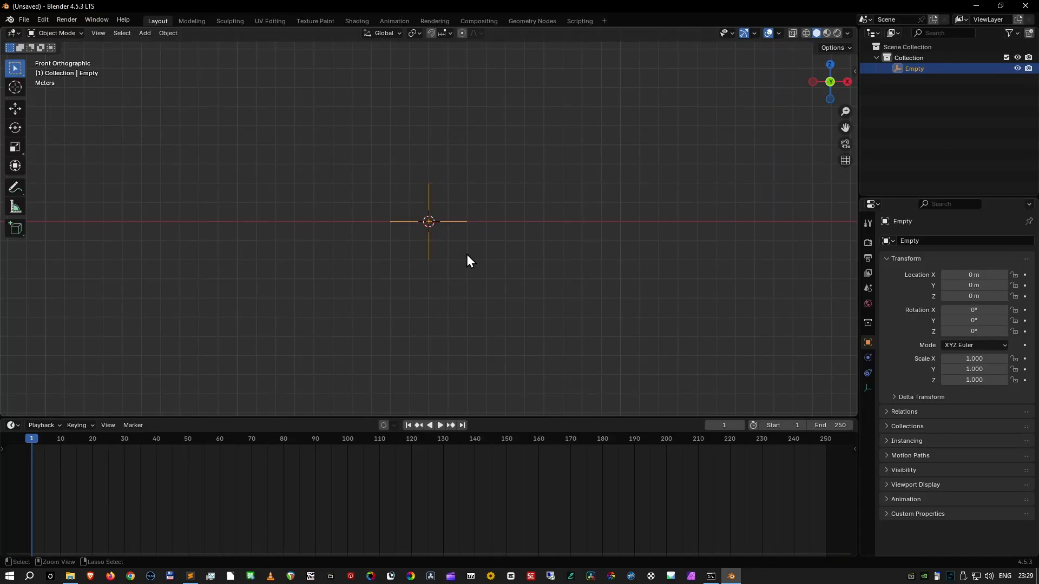
key("ctrl+o")
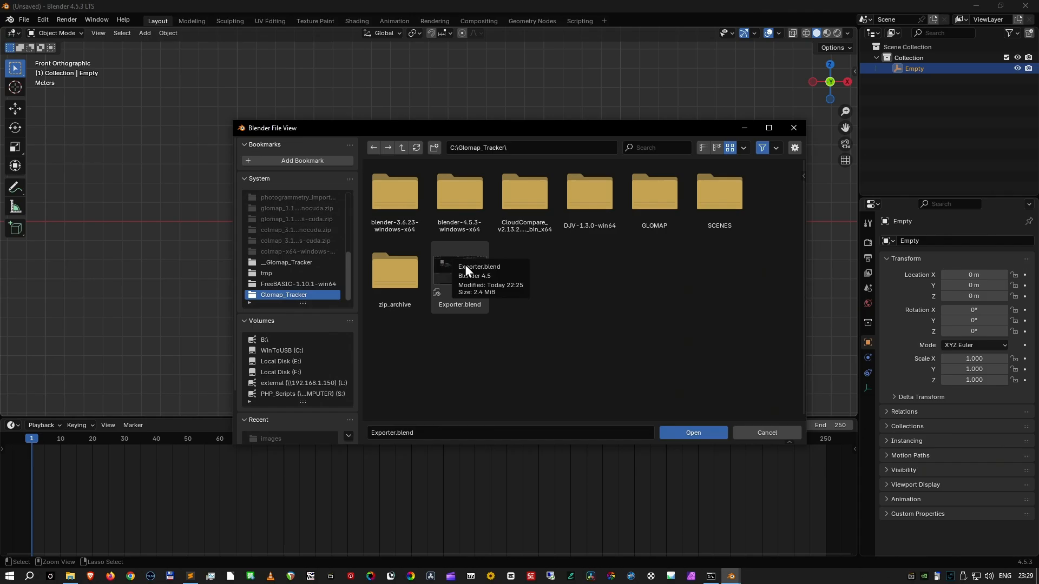
double_click(466, 264)
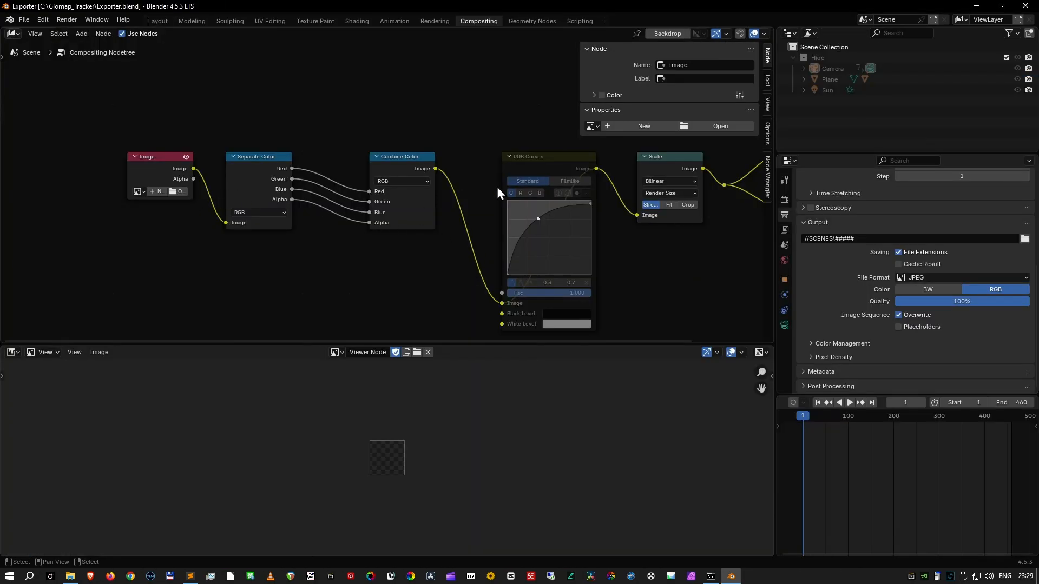
- Load iPhone15001_07200416_C022.mov from F:\iPhone_Videos into the Image node and match its frame count to the clip's 460 frames
left_click(738, 128)
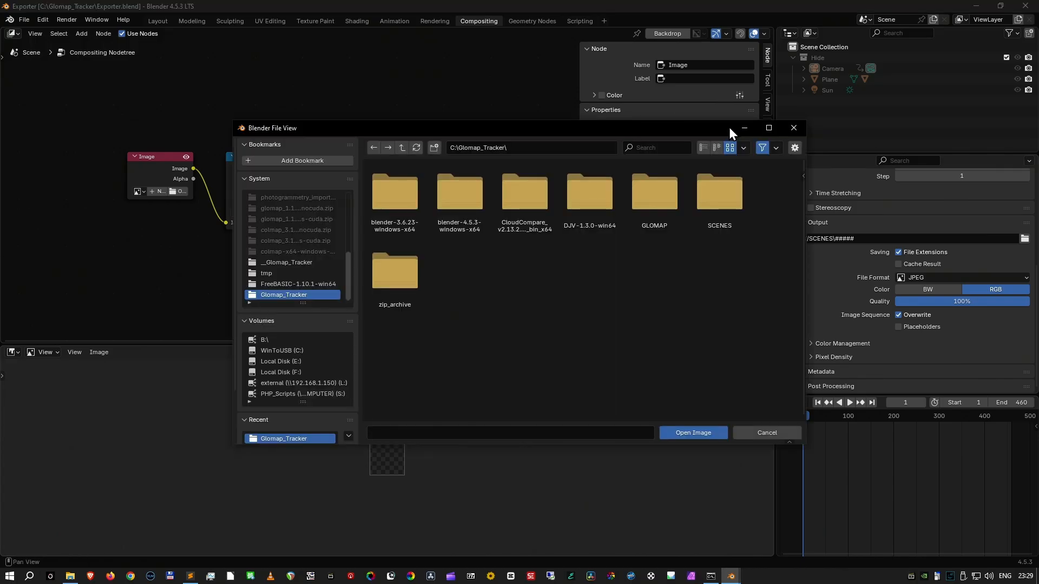
left_click(303, 371)
scroll(468, 330, "down", 8)
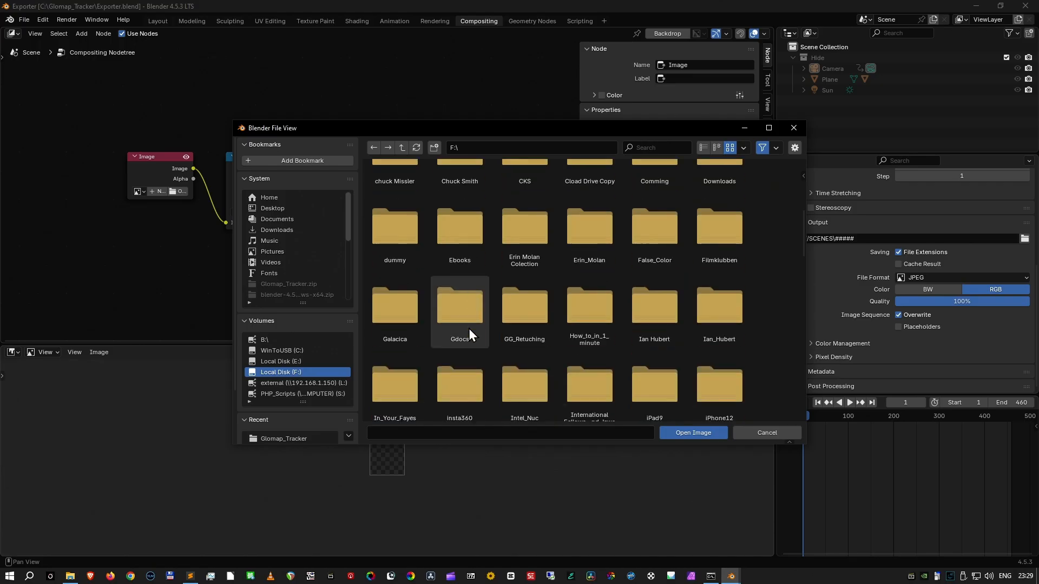
double_click(472, 370)
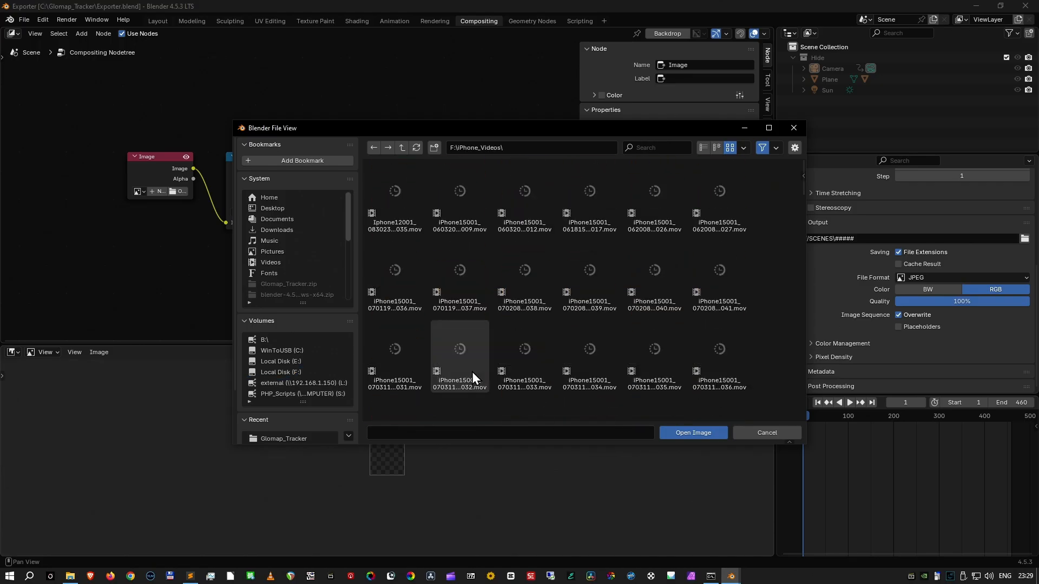
scroll(681, 332, "down", 6)
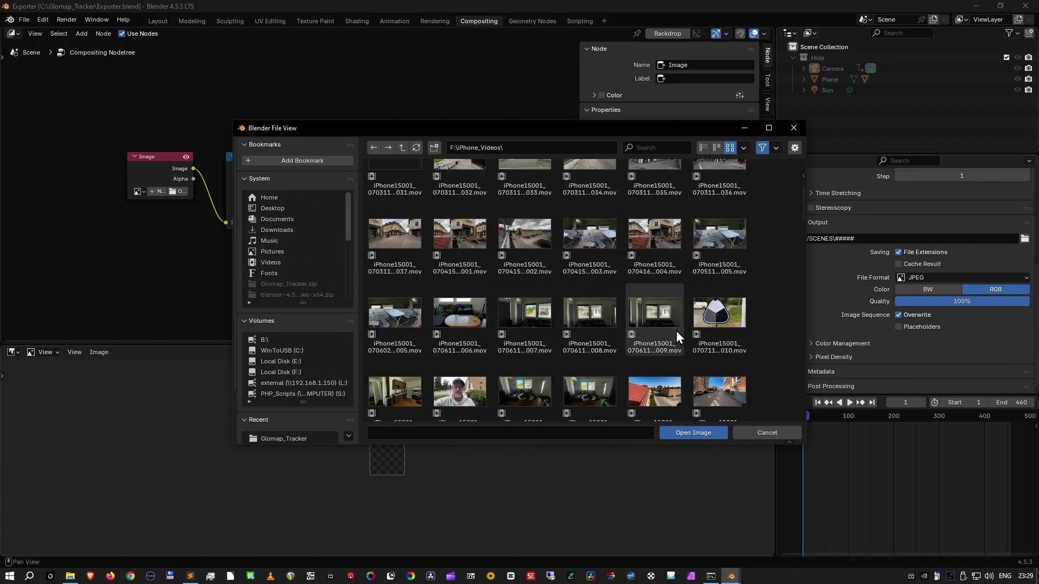
scroll(665, 377, "down", 1)
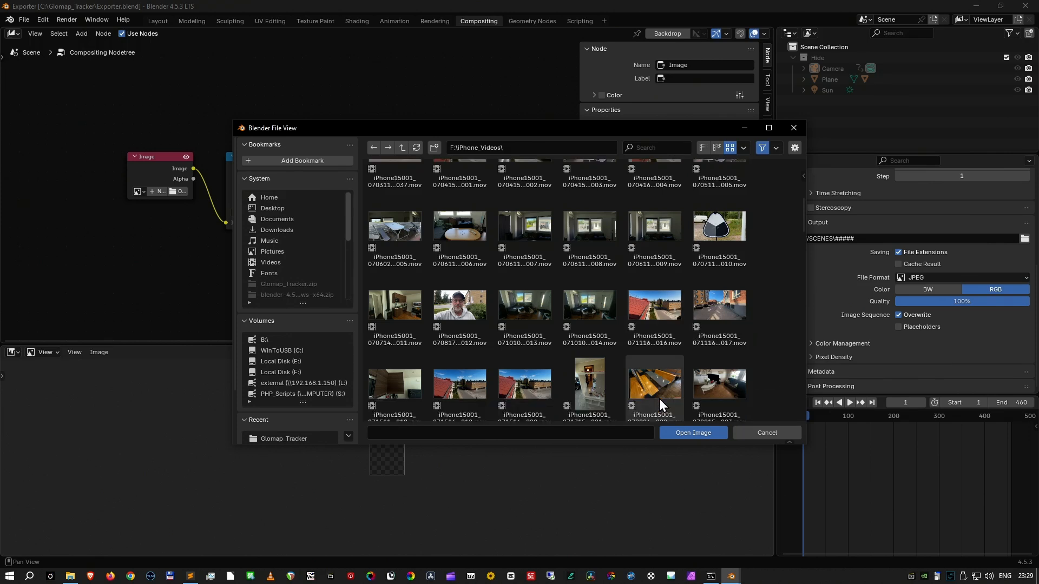
left_click(661, 400)
left_click(692, 434)
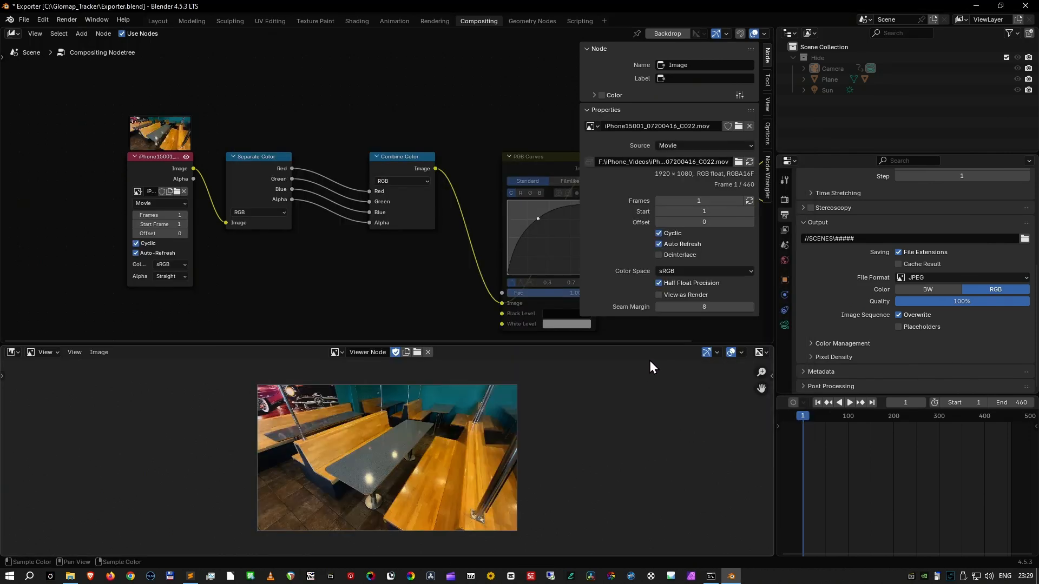
scroll(869, 291, "up", 3)
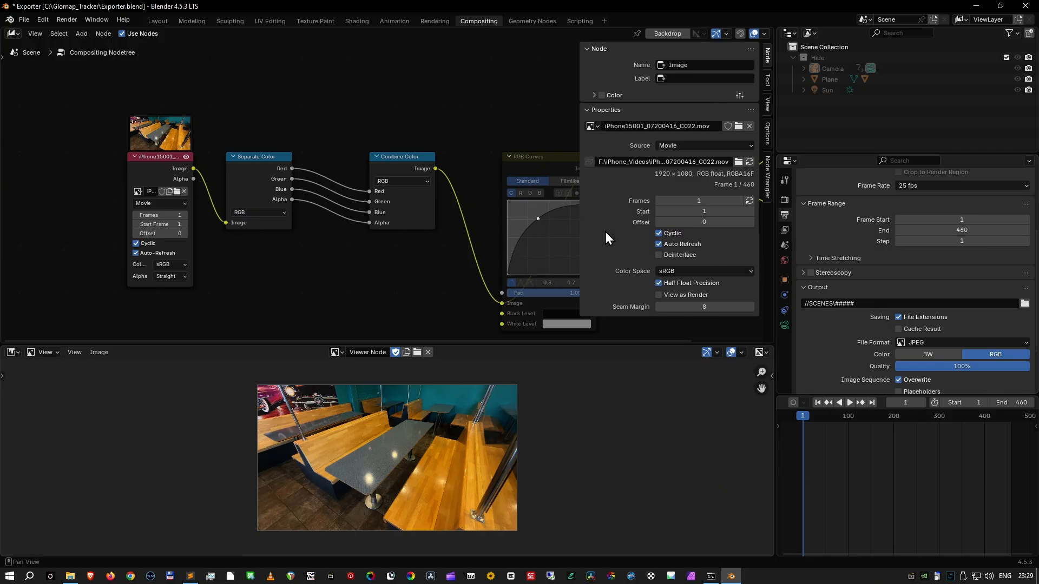
left_click(749, 200)
- Review the compositing node chain from the Image node to the Scale node and the output resolution settings
middle_click_drag(502, 232, 283, 204)
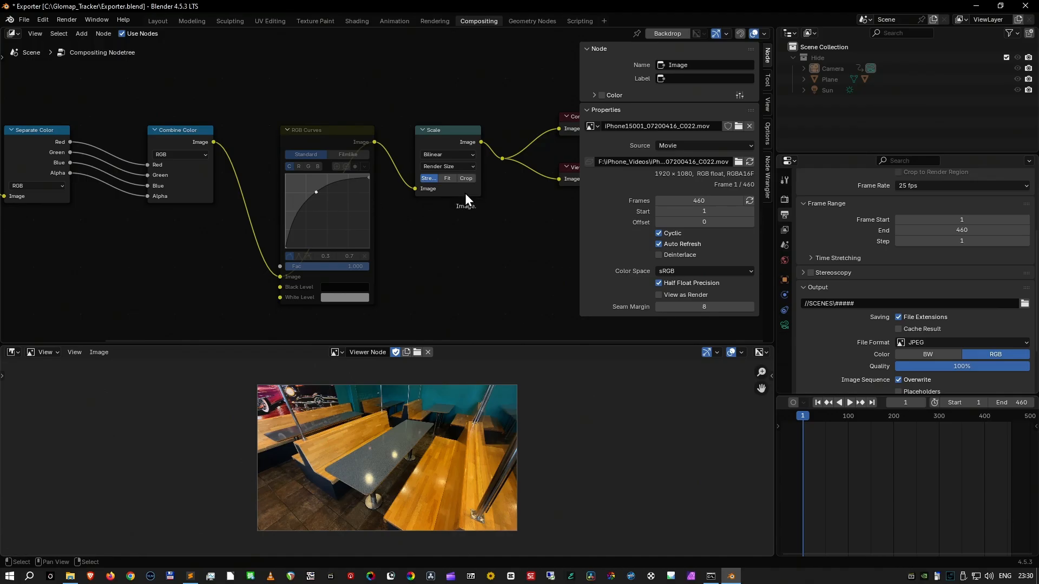
scroll(927, 206, "up", 5)
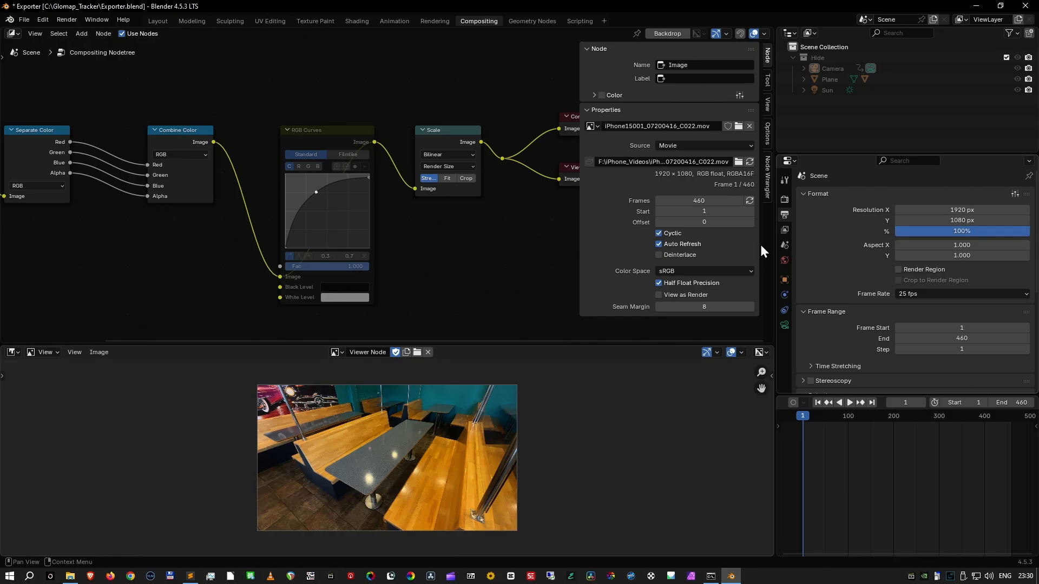
middle_click_drag(447, 250, 543, 231)
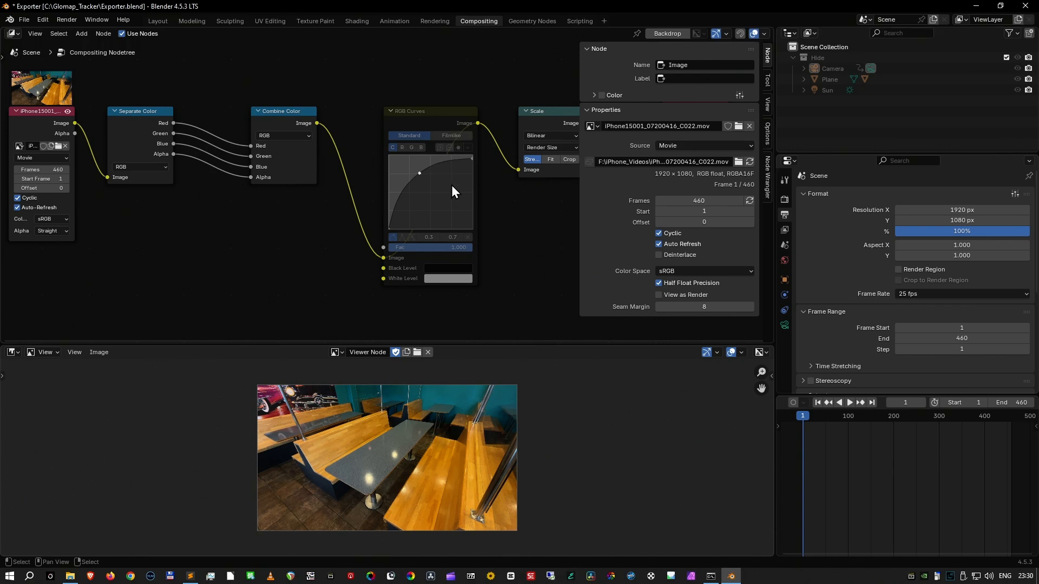
middle_click_drag(350, 205, 506, 232)
middle_click_drag(438, 232, 440, 253)
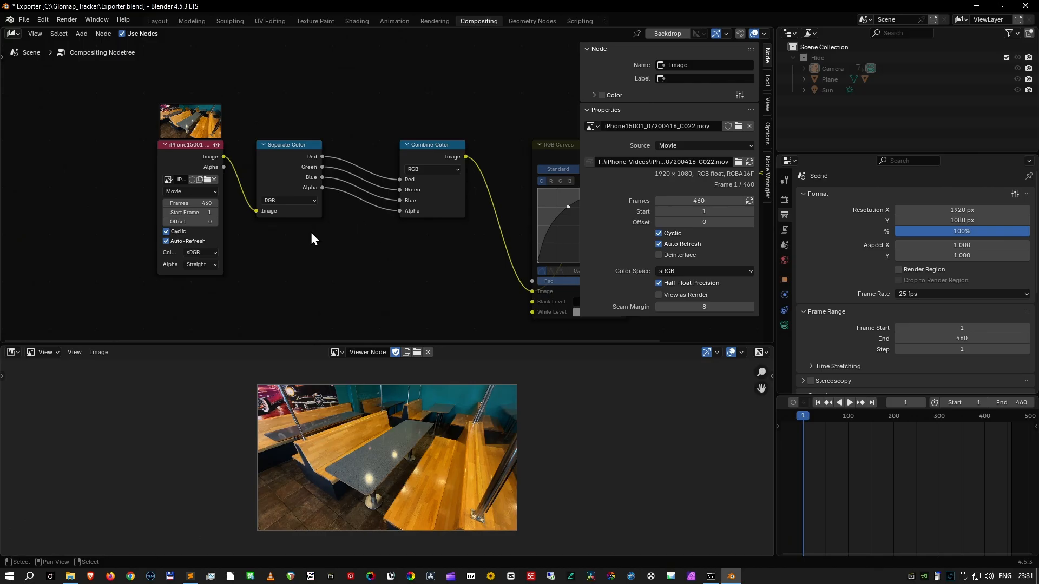
- Render the animation as a JPEG sequence into the SCENES folder and quit Blender without saving Exporter.blend
key("space")
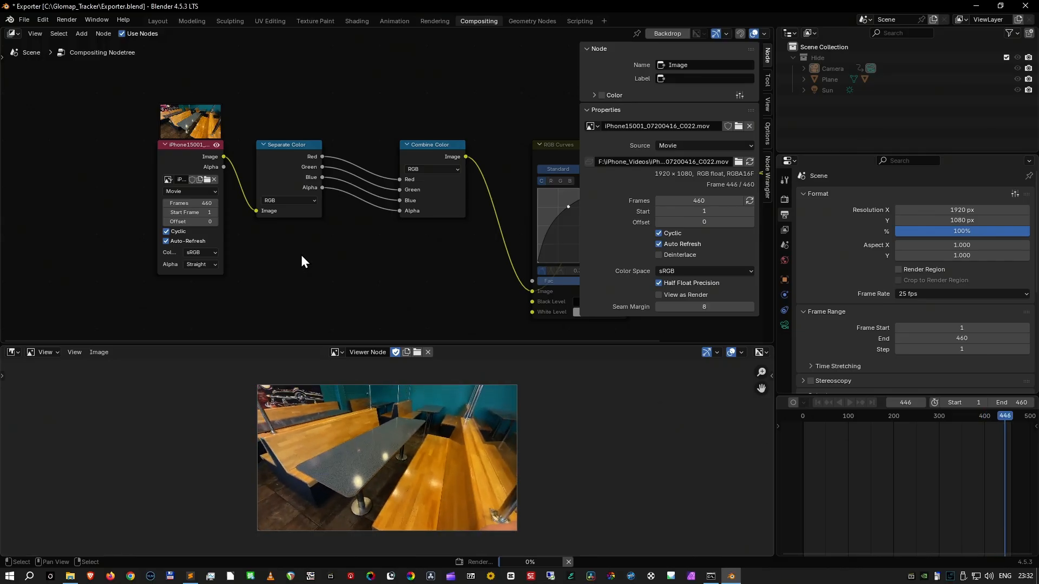
key("Escape")
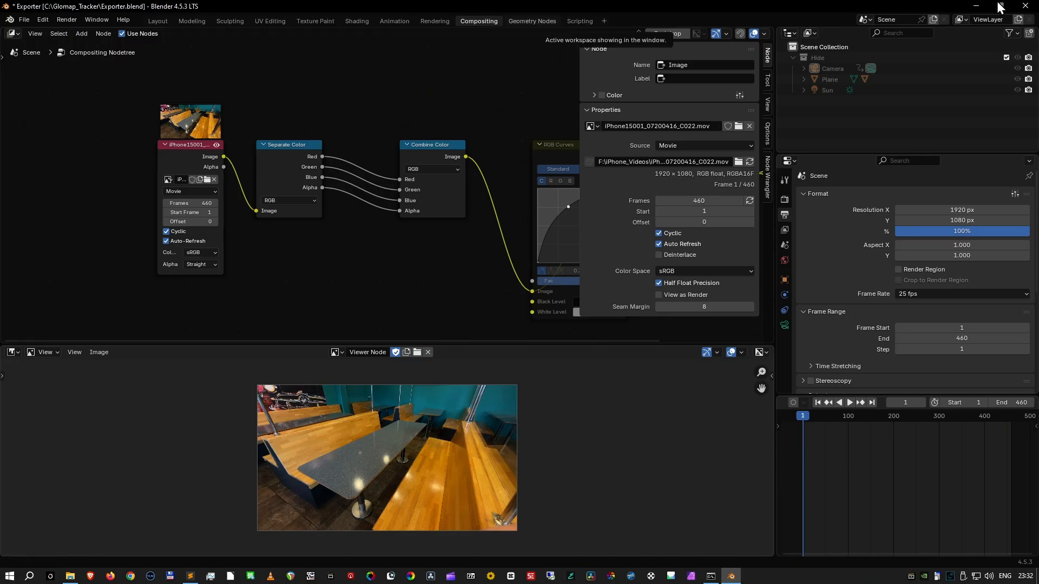
left_click(1025, 6)
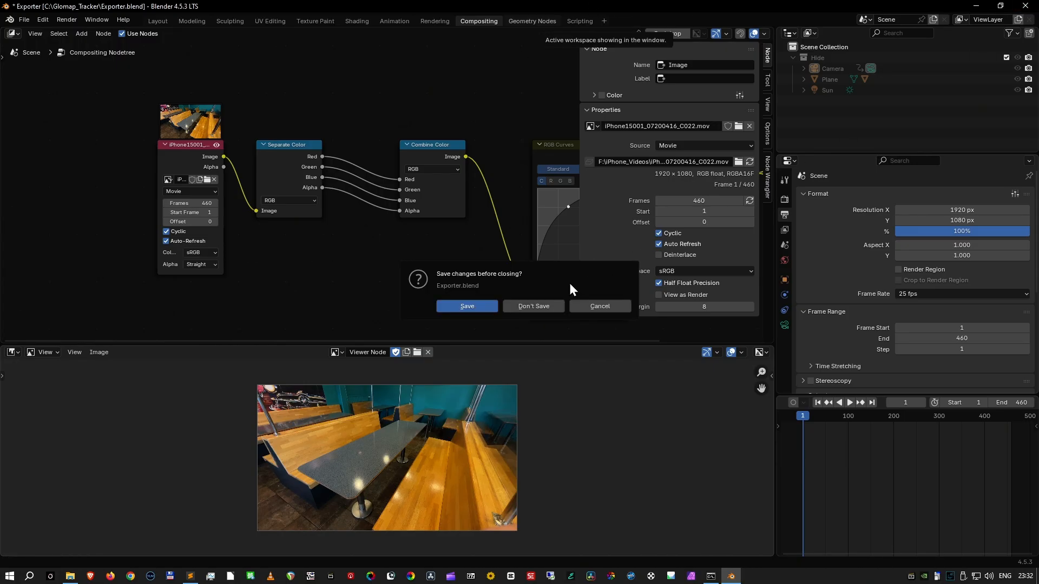
left_click(533, 306)
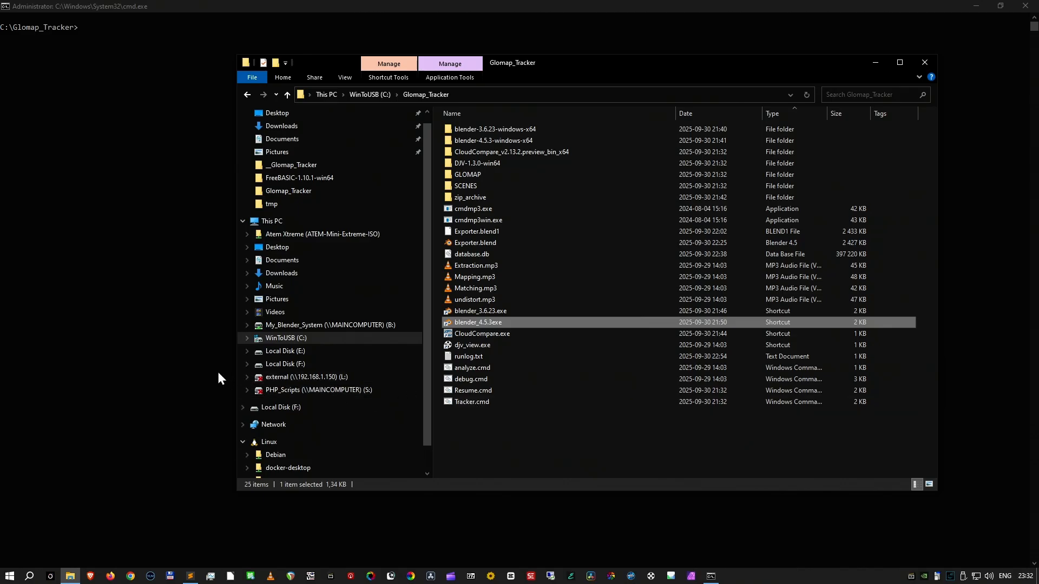
- Switch to the command prompt and run the Tracker.cmd script from C:\Glomap_Tracker
left_click(188, 364)
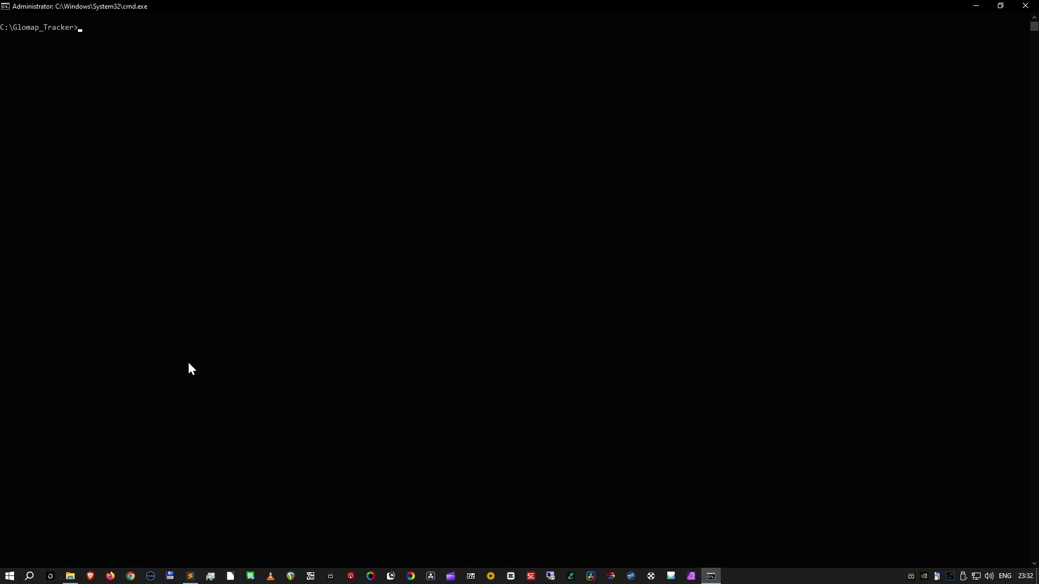
type("tr")
key("Tab")
key("Return")
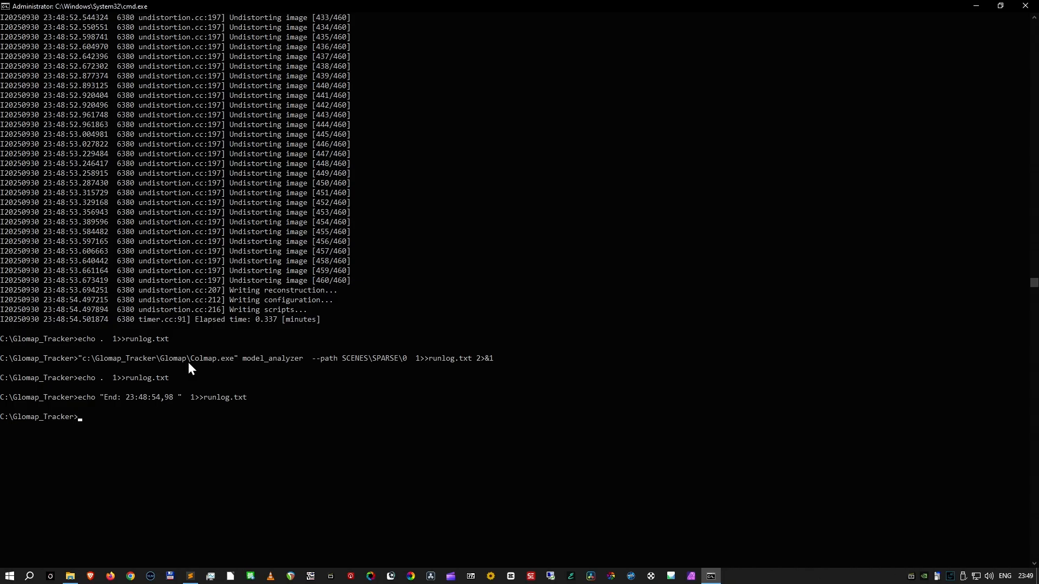
- Switch to File Explorer and inspect the images in SCENES\undistorted\images, returning to the Glomap_Tracker folder
key("alt+Tab")
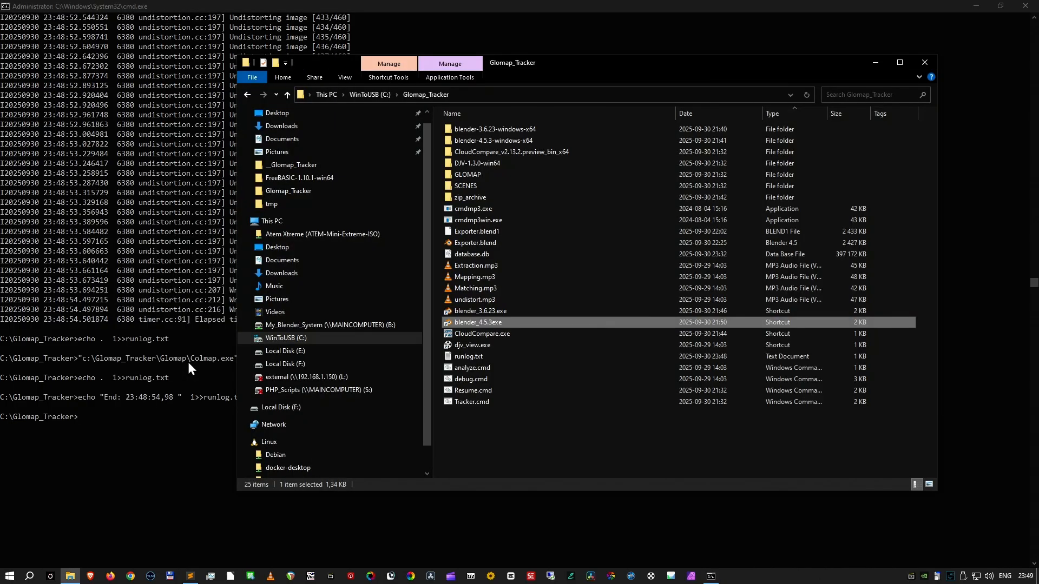
double_click(483, 185)
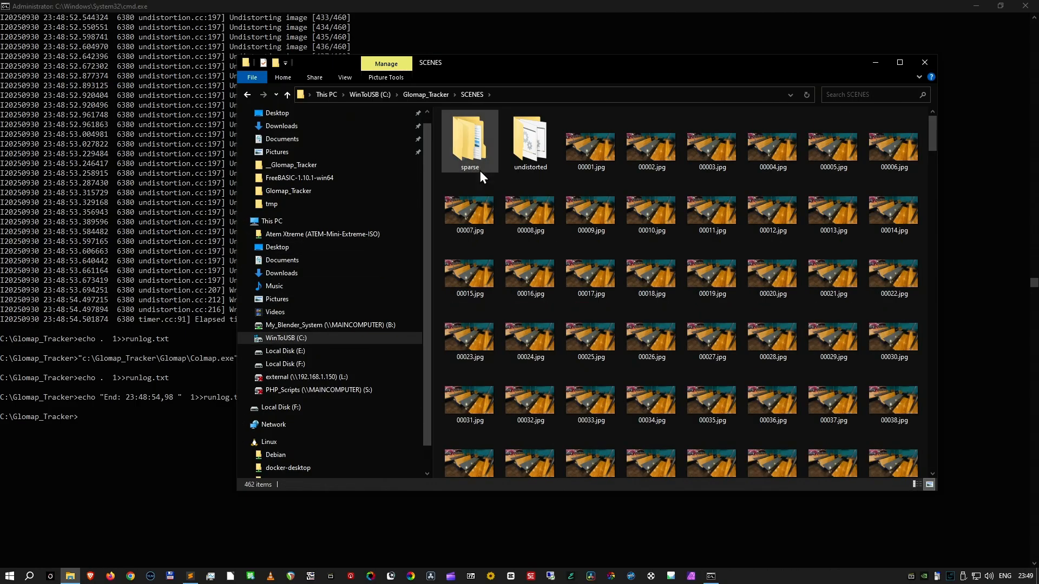
double_click(529, 141)
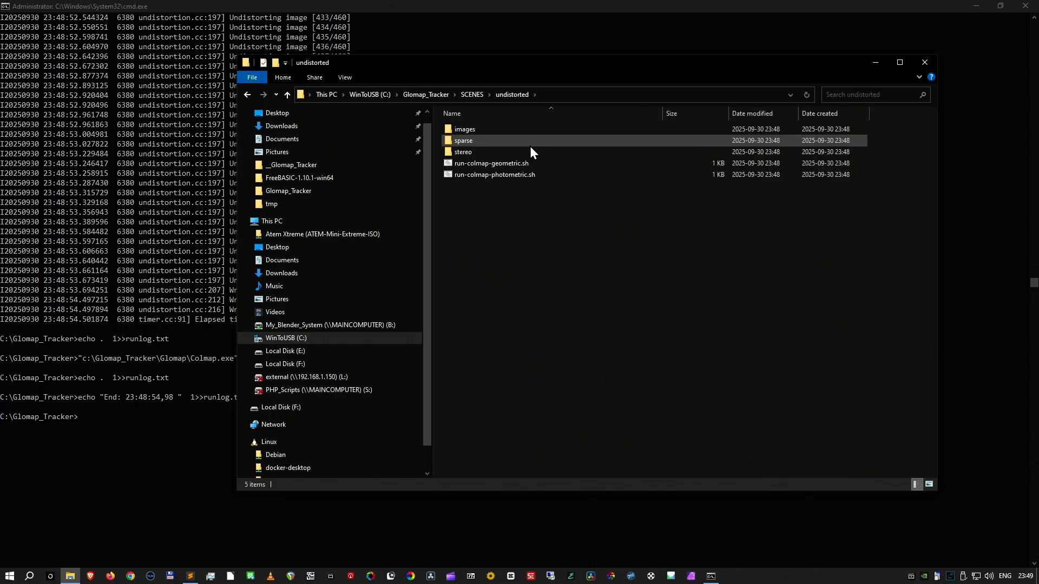
left_click(470, 131)
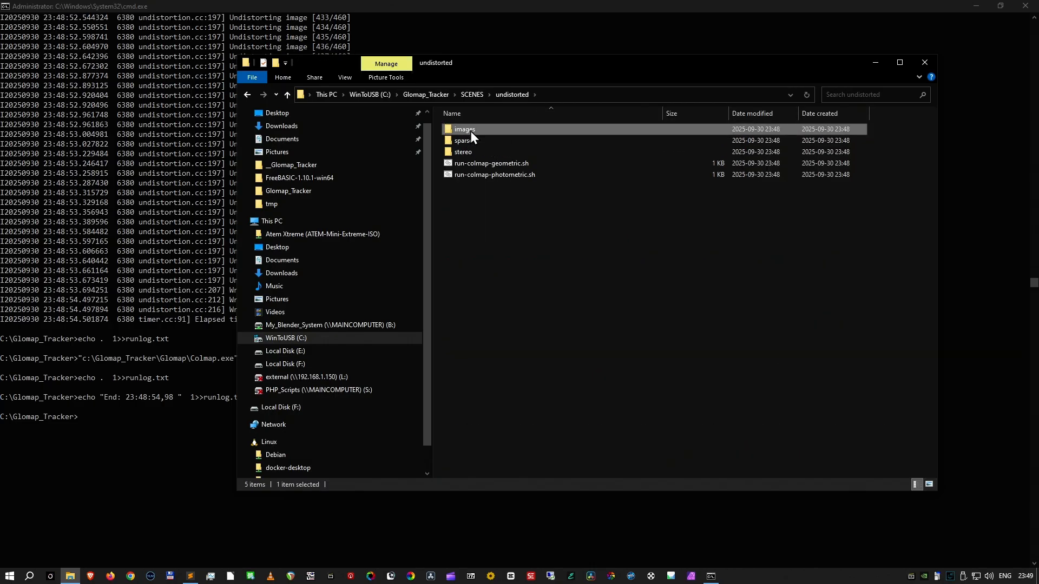
double_click(469, 131)
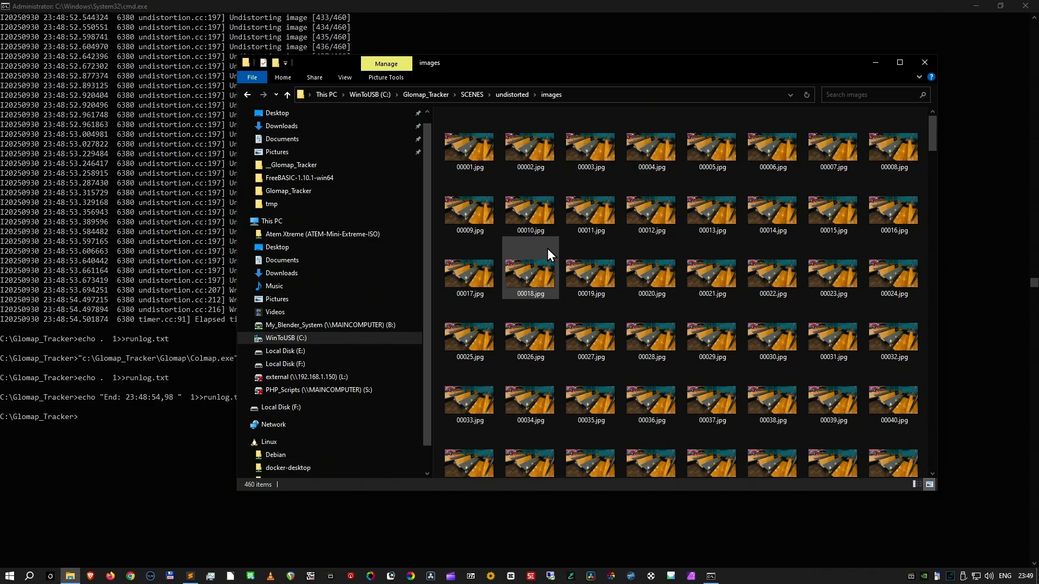
left_click(286, 96)
left_click(285, 95)
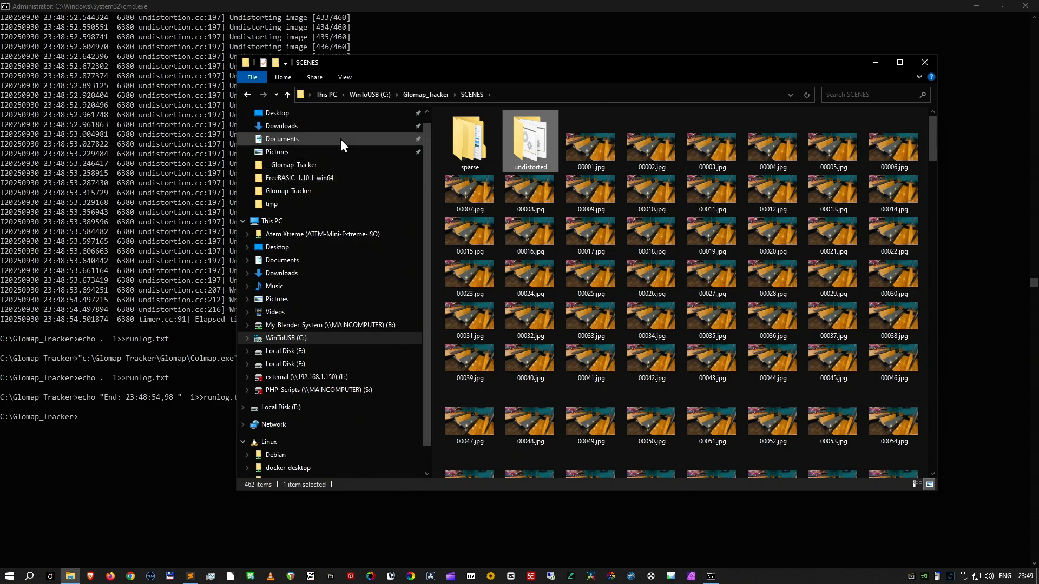
left_click(286, 95)
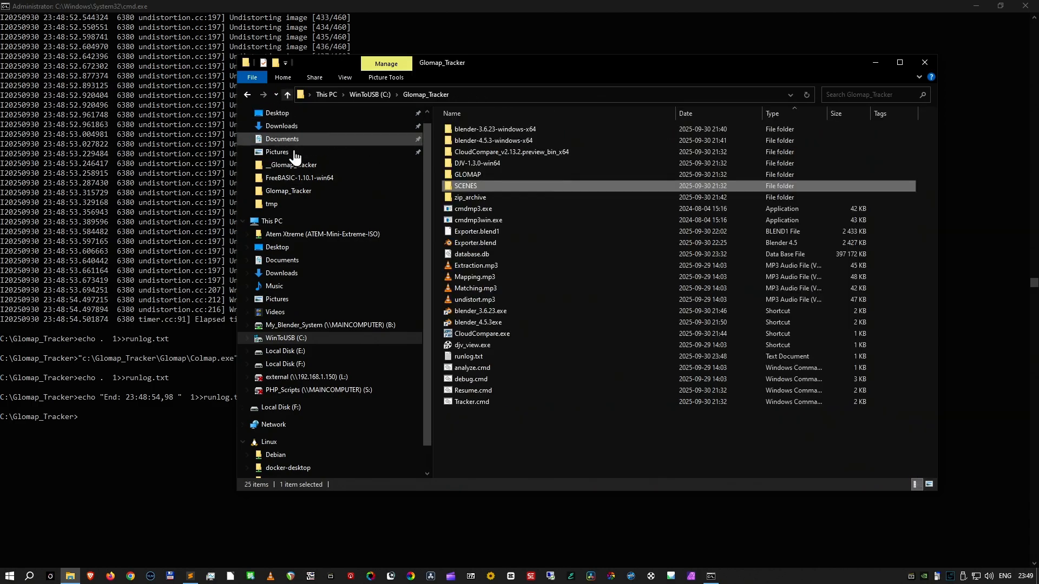
- Open runlog.txt, enlarge the text to read the stage times and model statistics, and close it
double_click(494, 357)
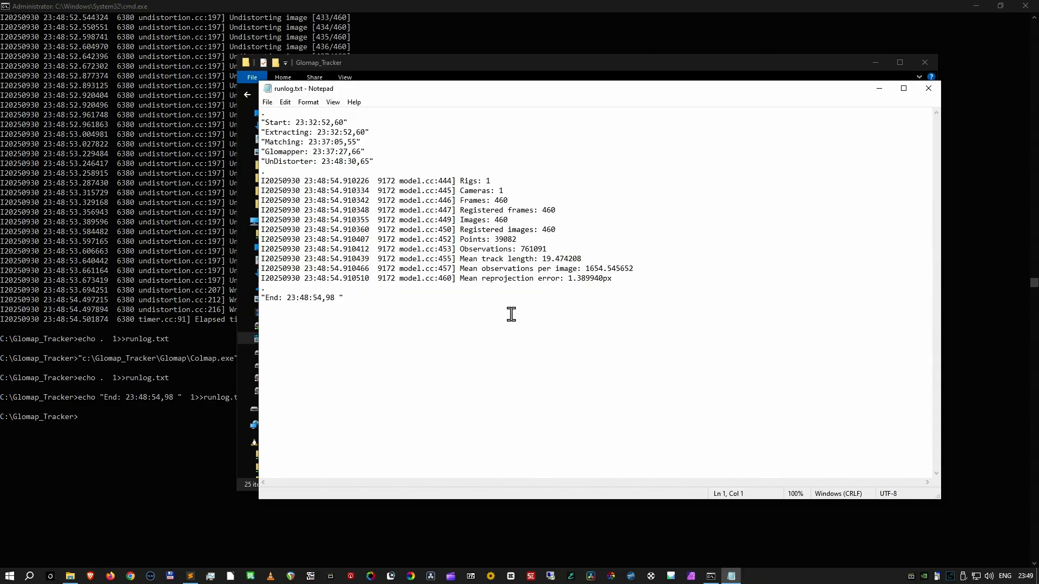
scroll(511, 299, "up", 4, "ctrl")
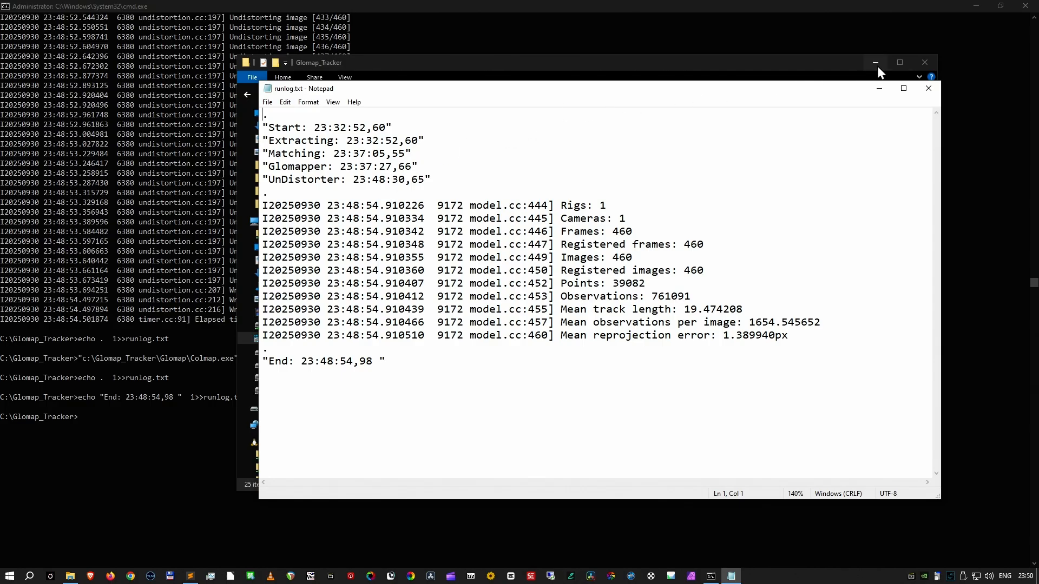
left_click(926, 87)
- Launch Blender 4.5.3 from the Glomap_Tracker folder and begin a Colmap model import, browsing to C:\Glomap_Tracker\SCENES\undistorted
left_click(537, 311)
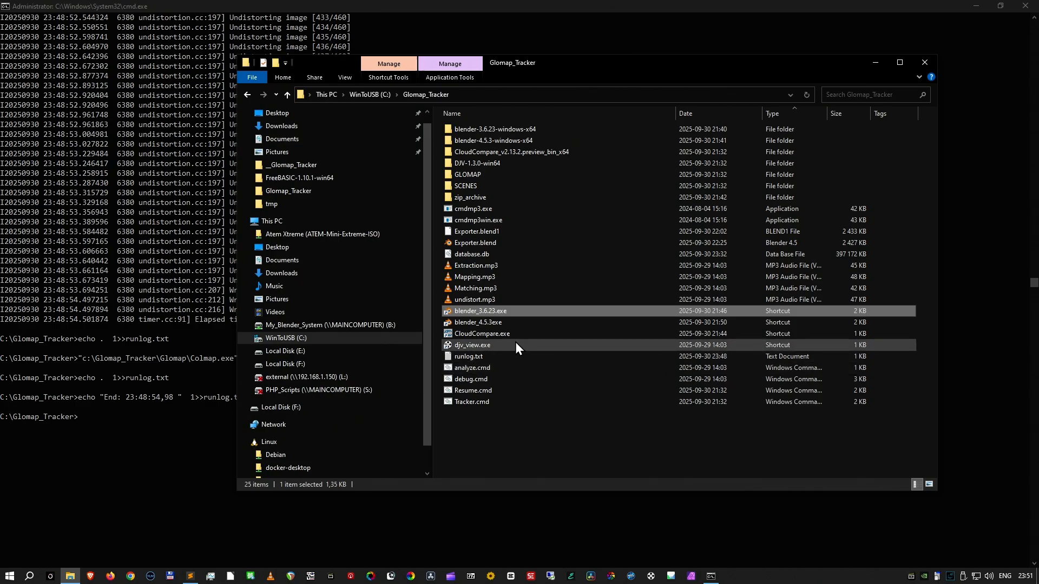
double_click(493, 323)
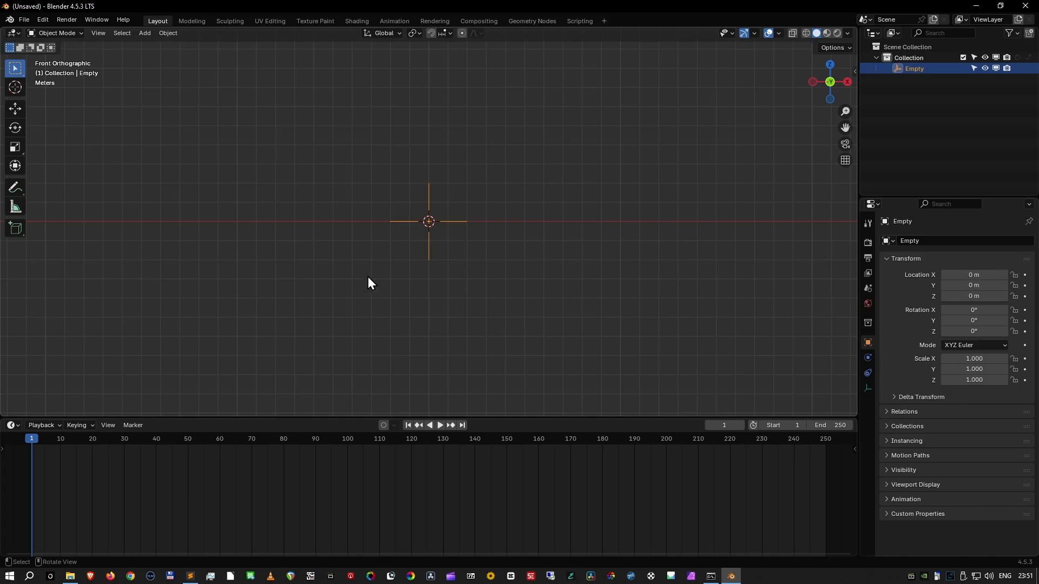
left_click(24, 18)
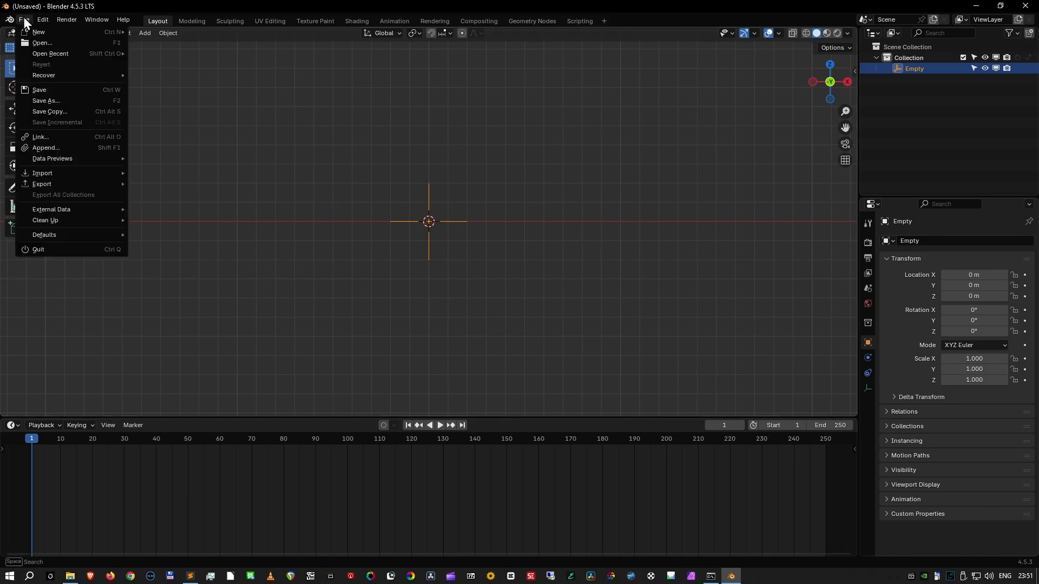
mouse_move(51, 172)
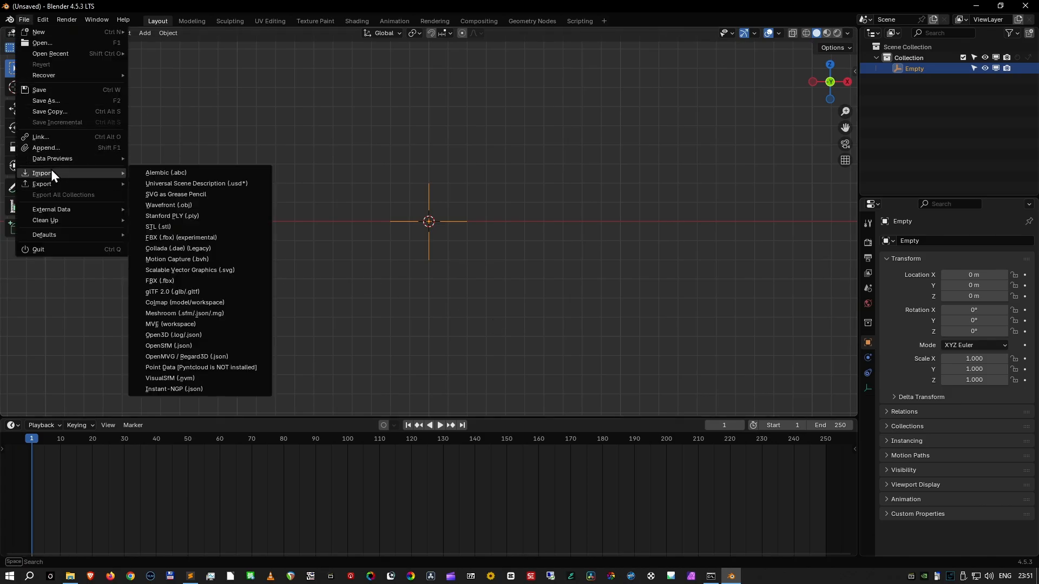
left_click(224, 303)
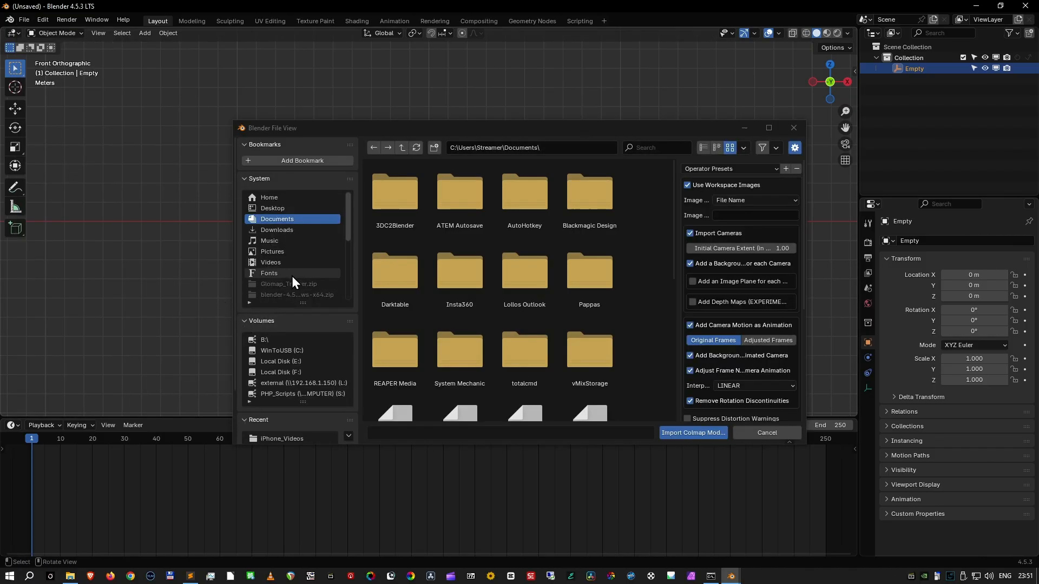
left_click(291, 348)
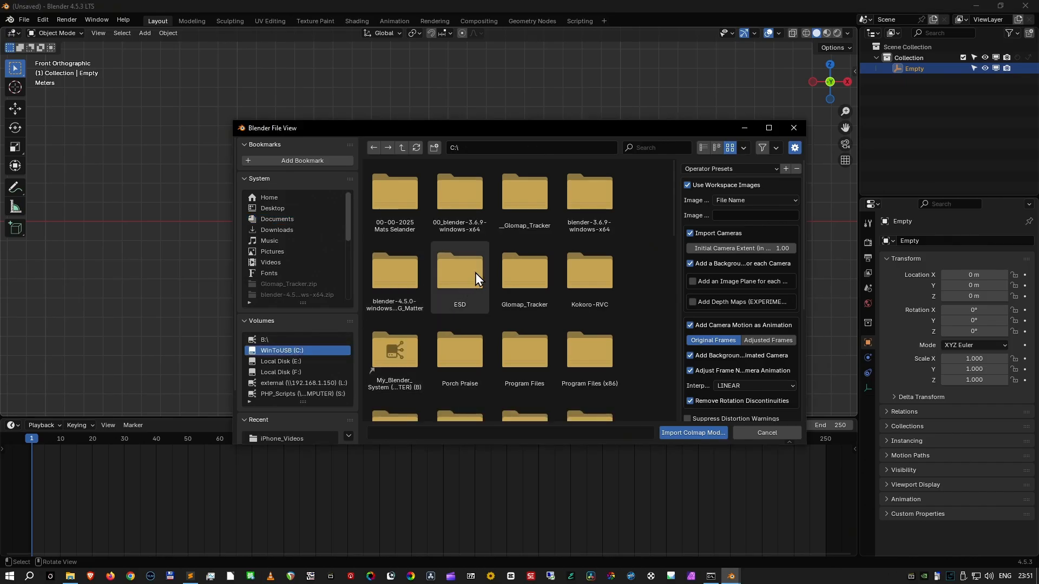
double_click(514, 274)
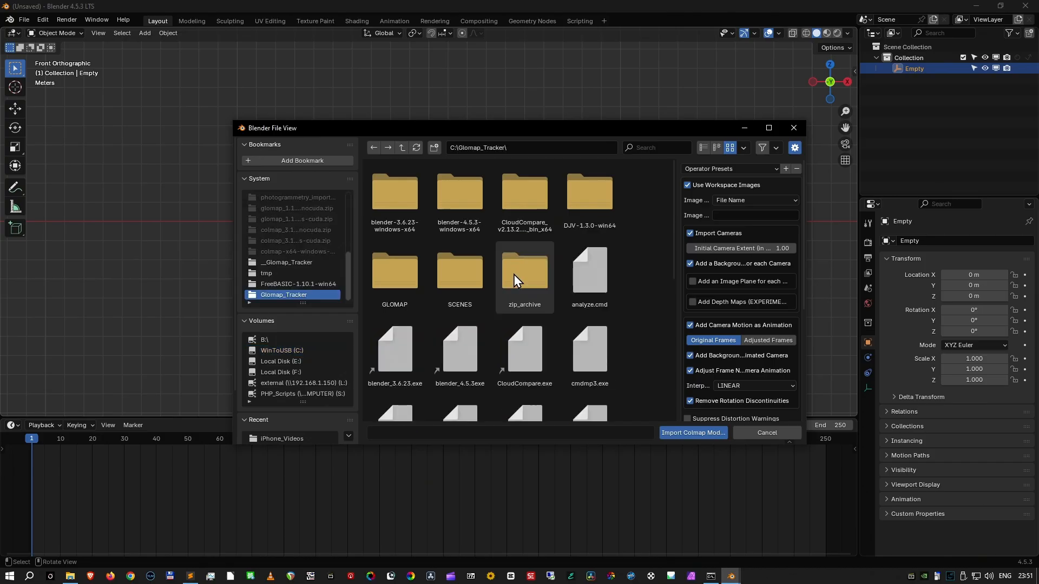
double_click(461, 276)
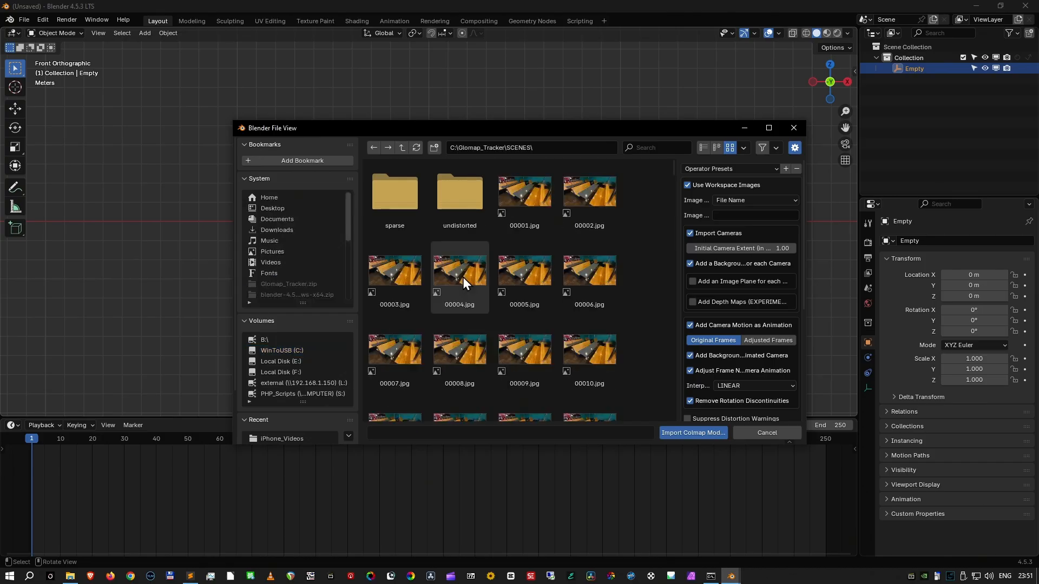
double_click(450, 210)
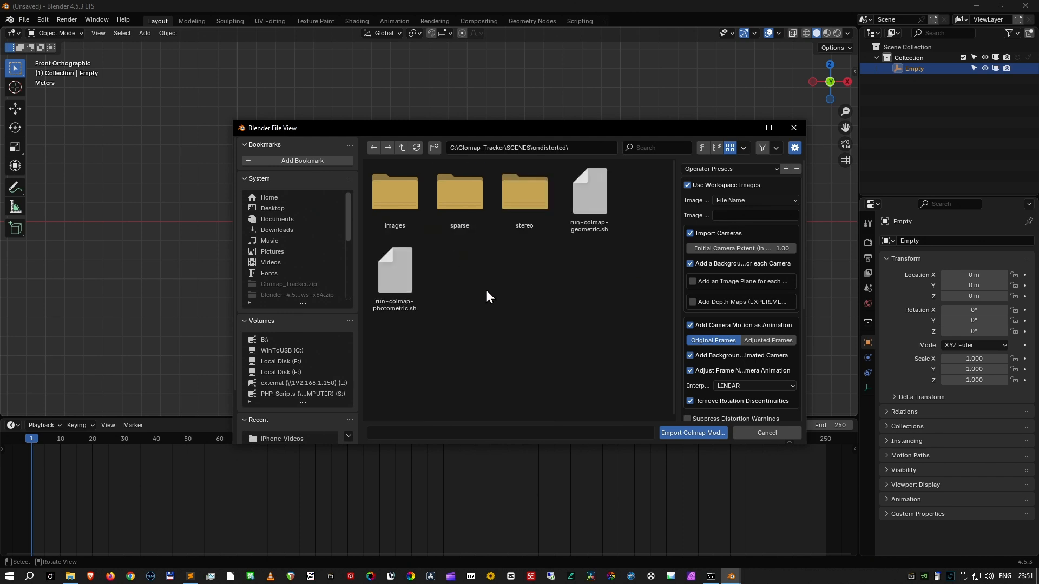
- Set the initial point size for the OpenGL-drawn points in the Colmap import options to 1
scroll(702, 346, "down", 8)
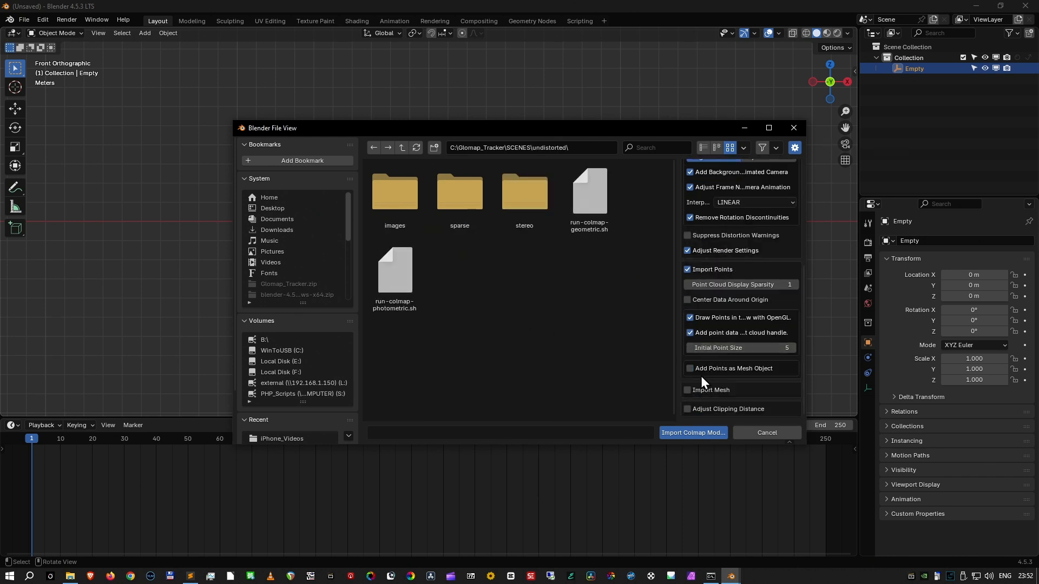
left_click(749, 349)
type("1")
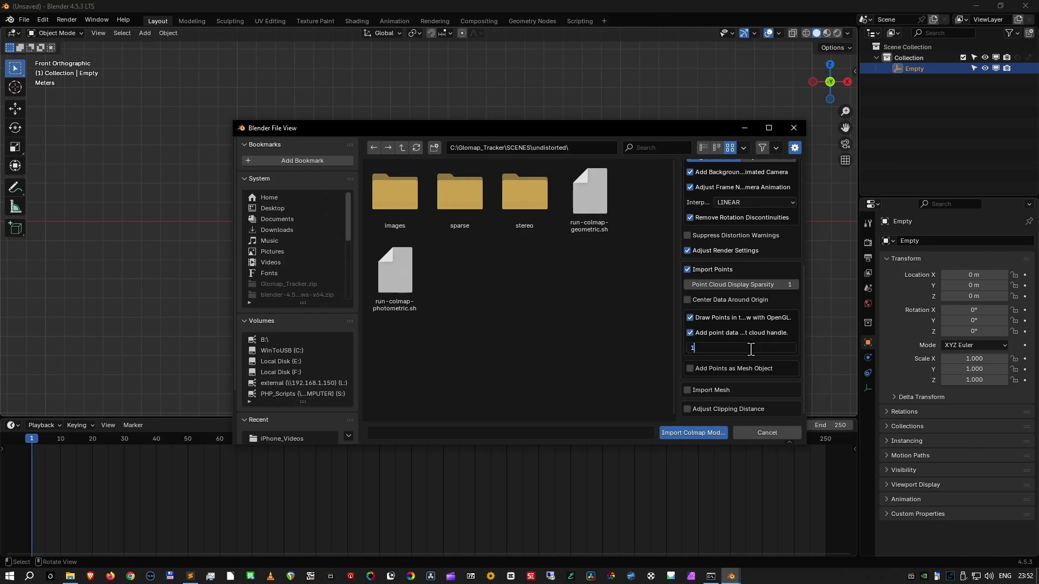
key("Return")
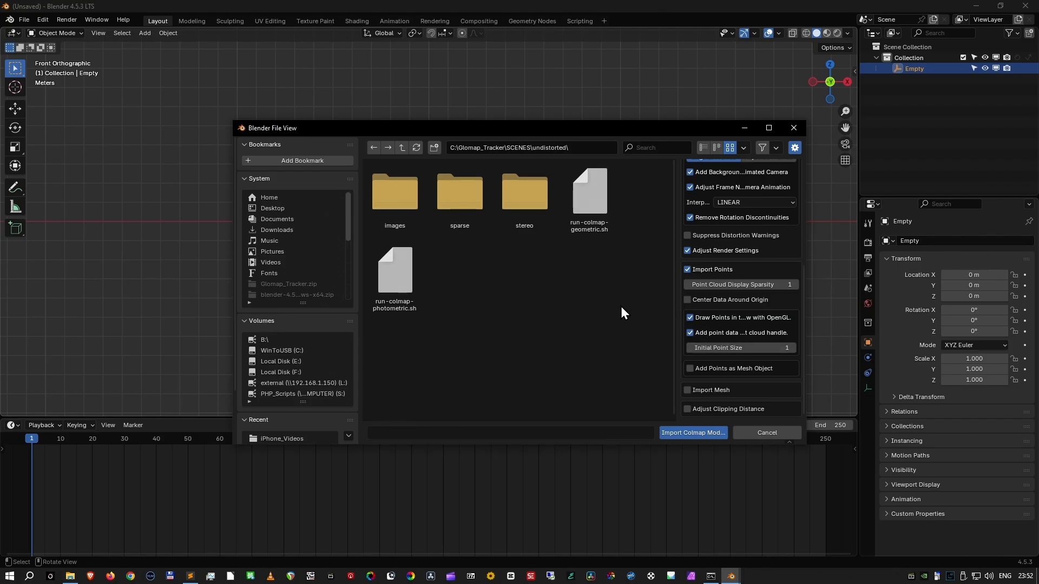
- Enable adding the points as a mesh object with an initial point radius of 0.006, and import the Colmap model
left_click(690, 370)
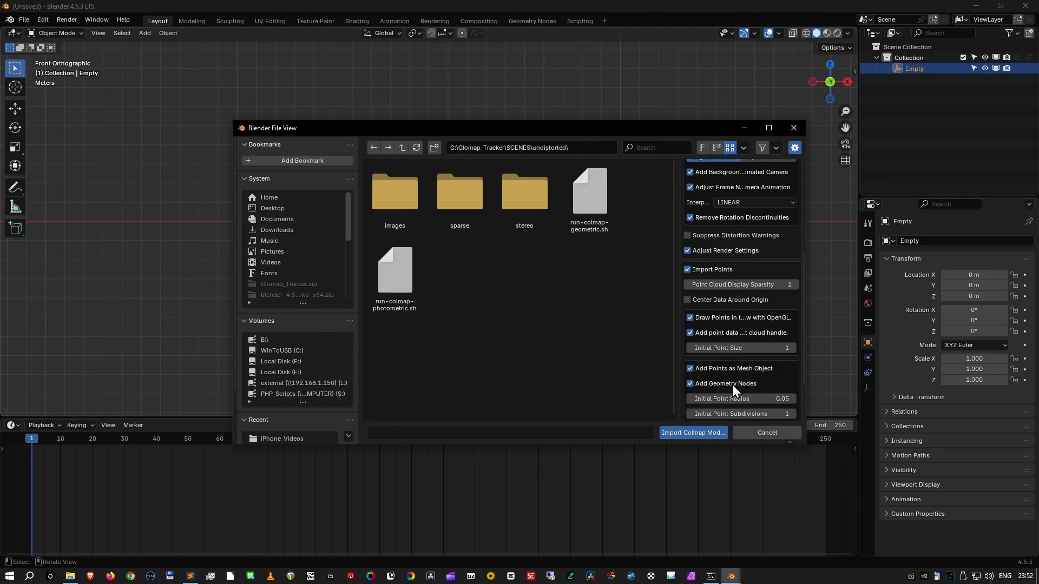
left_click(737, 399)
key("Left")
type("0")
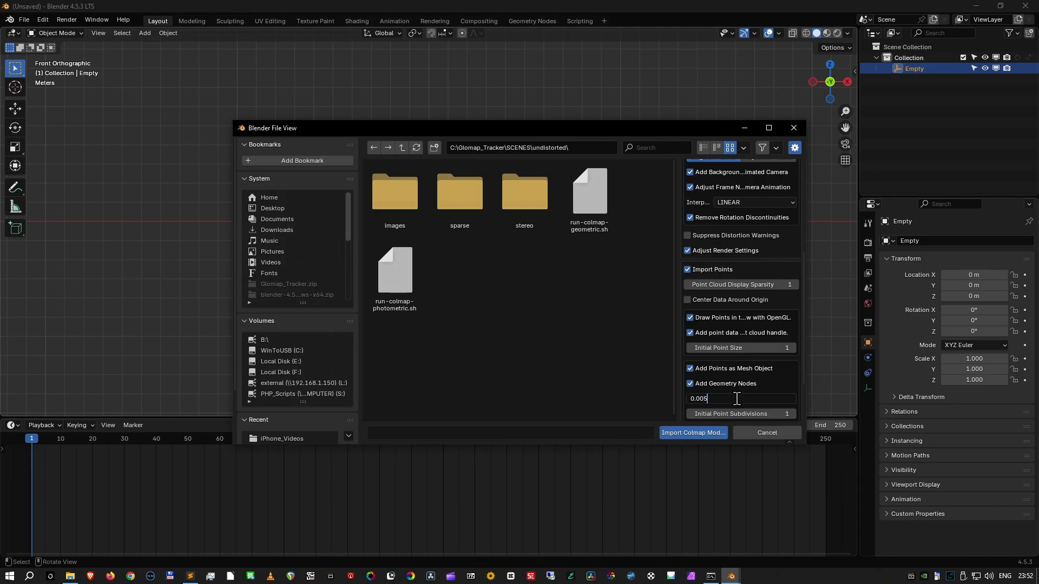
key("BackSpace")
type("6")
key("Return")
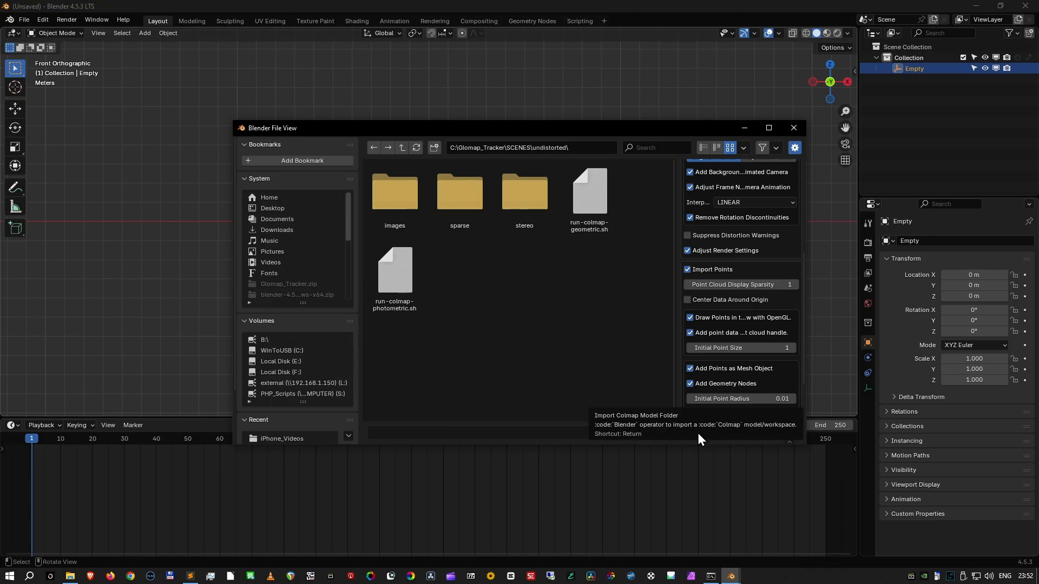
left_click(694, 431)
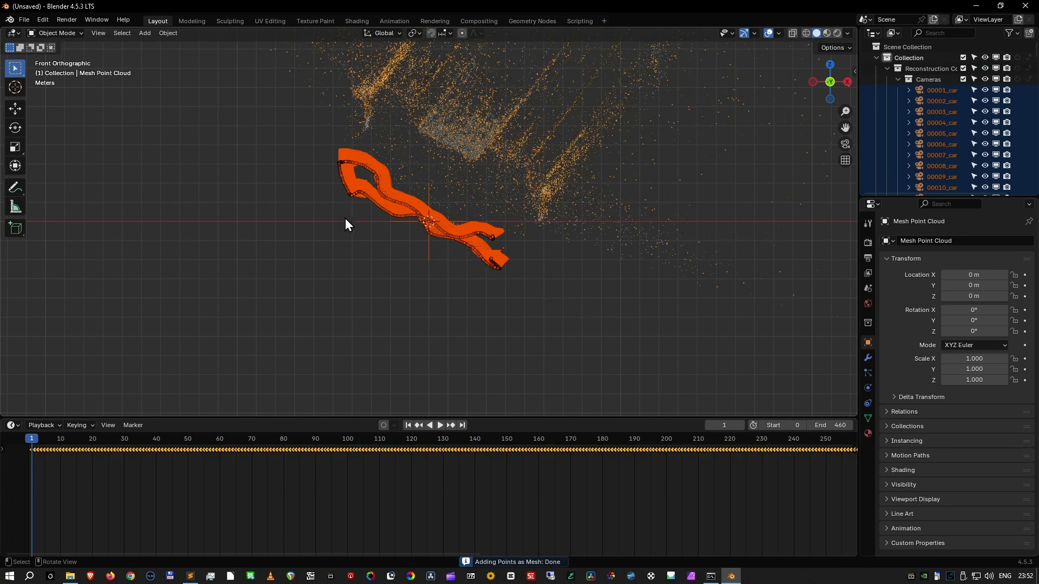
- Delete the Cameras collection together with all the individual per-frame cameras in it
middle_click_drag(459, 249, 478, 287)
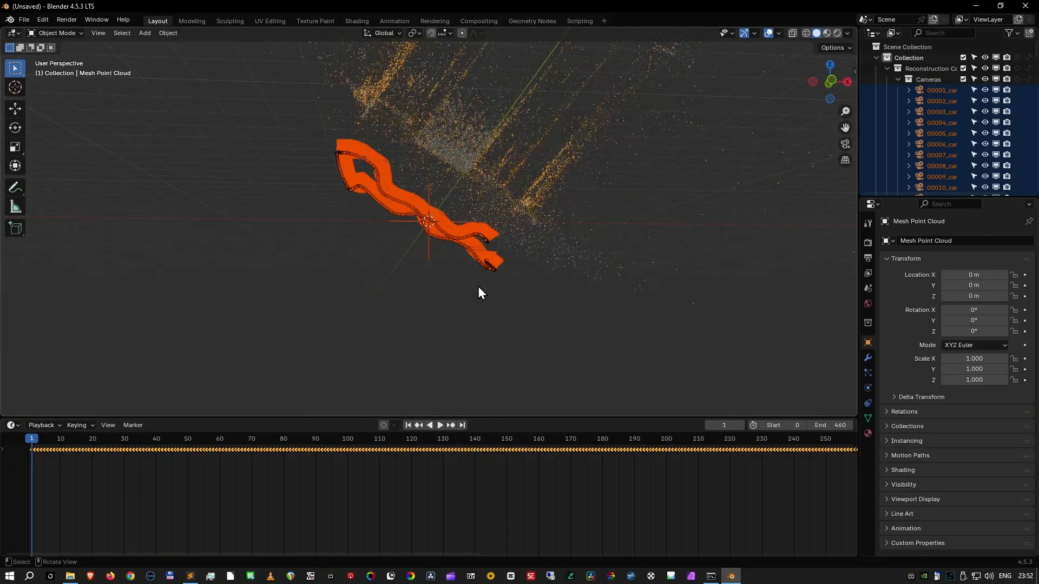
right_click(927, 79)
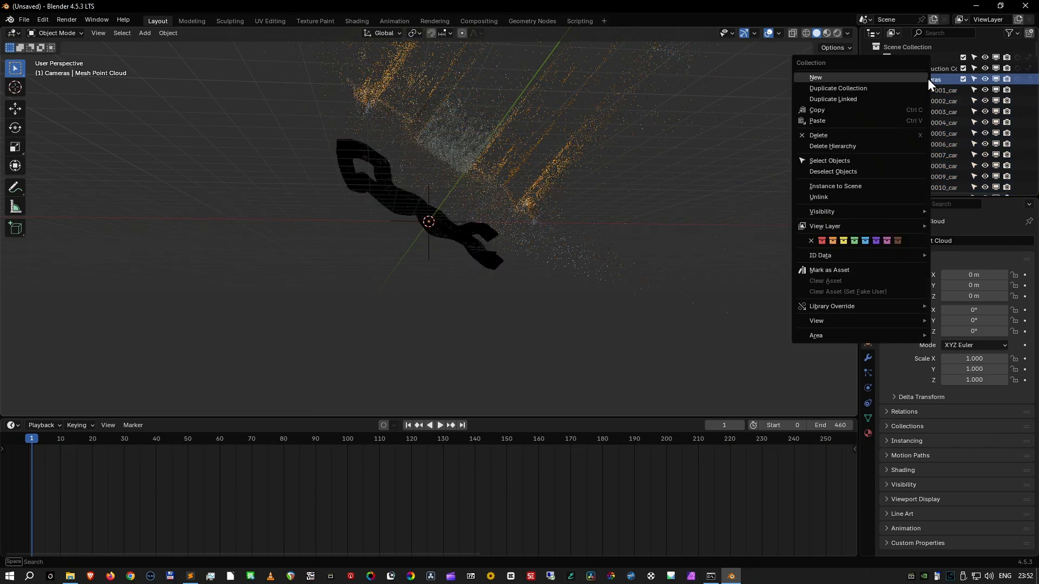
left_click(892, 145)
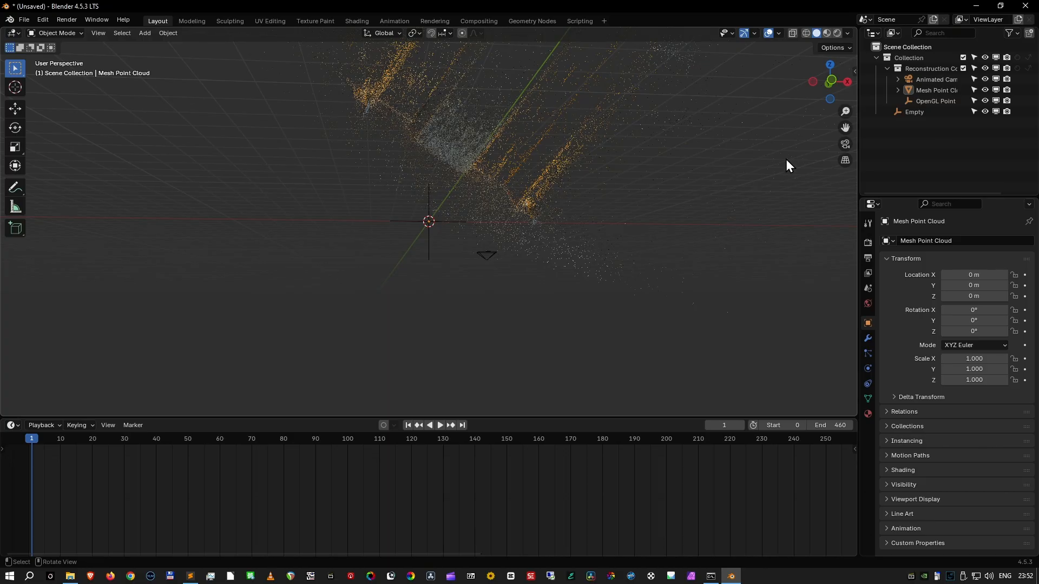
- View the scene through Animated Camera and set the animation's start frame to 1
left_click(936, 81)
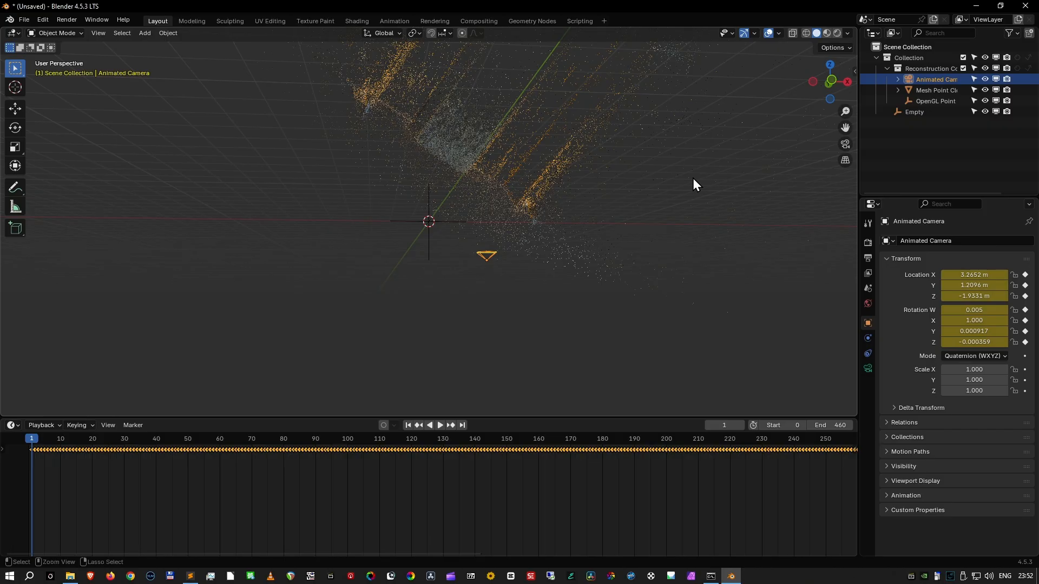
key("KP_0")
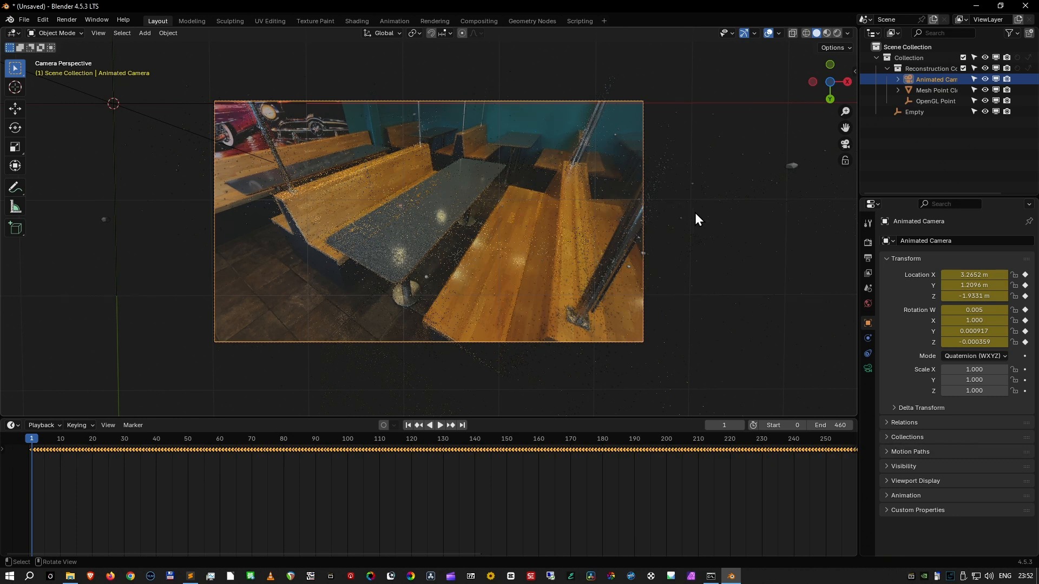
left_click(784, 425)
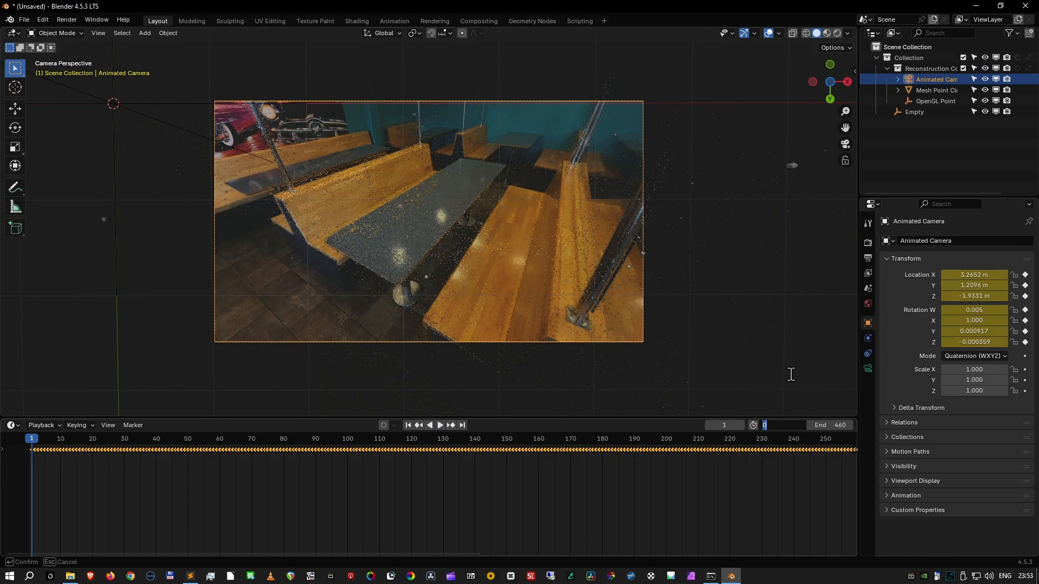
type("1")
key("Return")
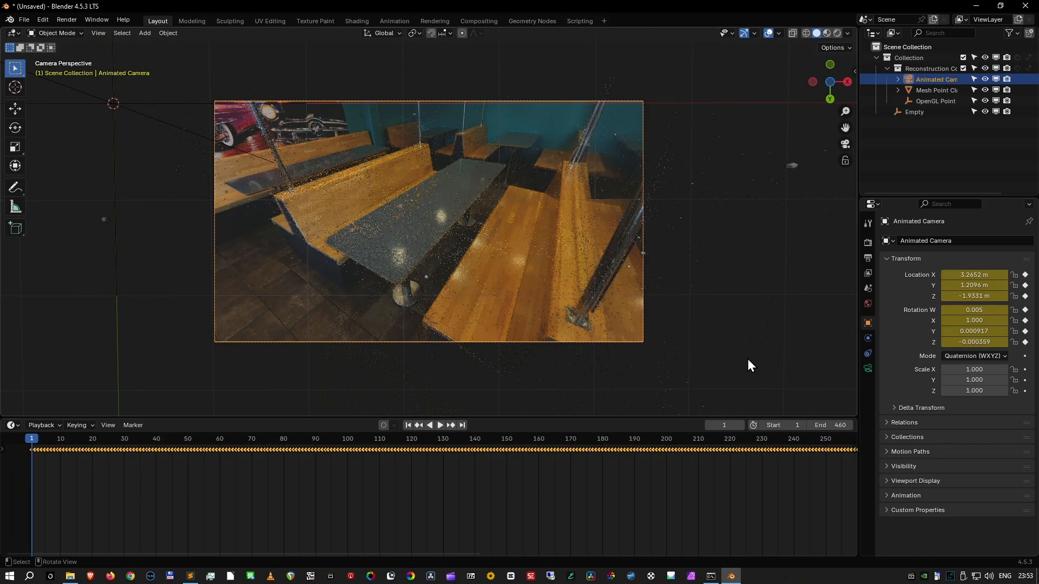
- In the right orthographic view, scale the Empty up by about 2.73 and apply its scale
key("KP_3")
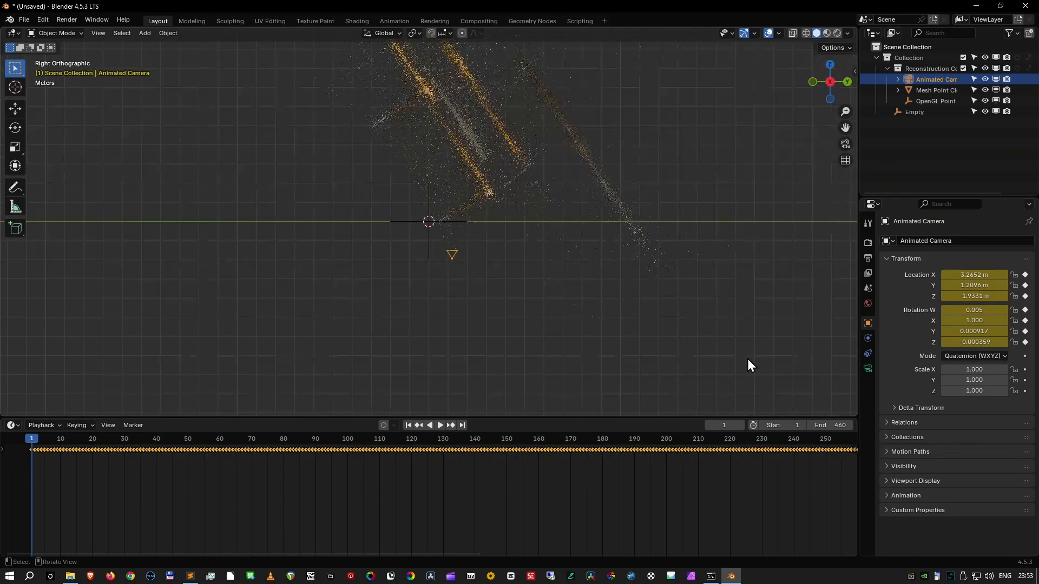
scroll(730, 321, "down", 3)
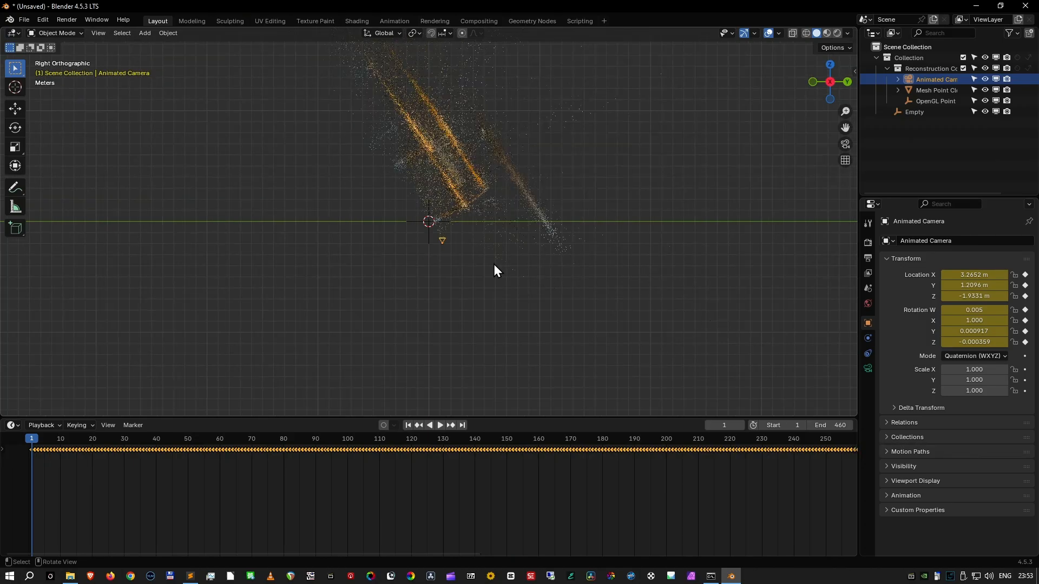
left_click(427, 244)
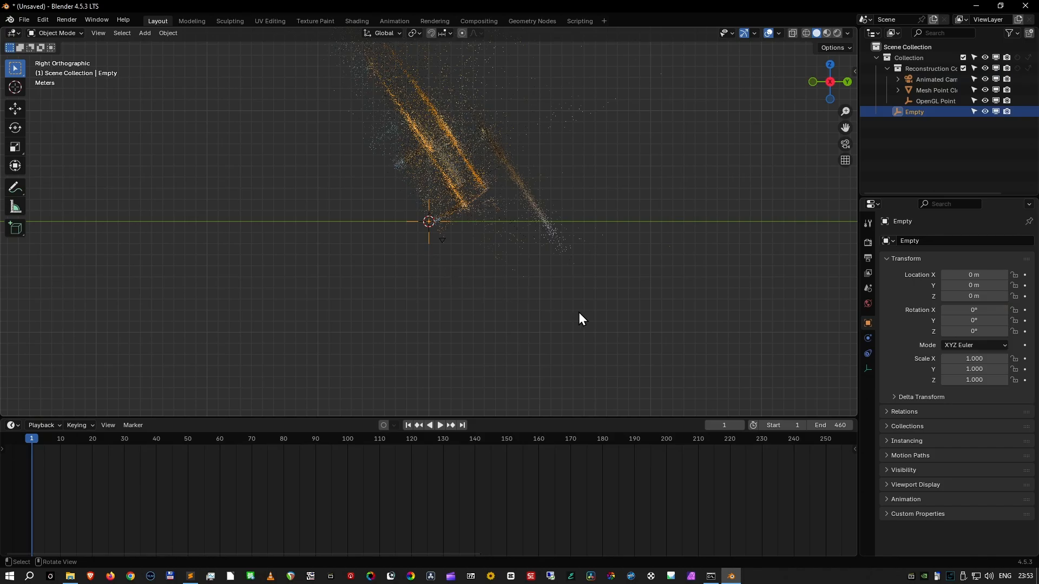
key("s")
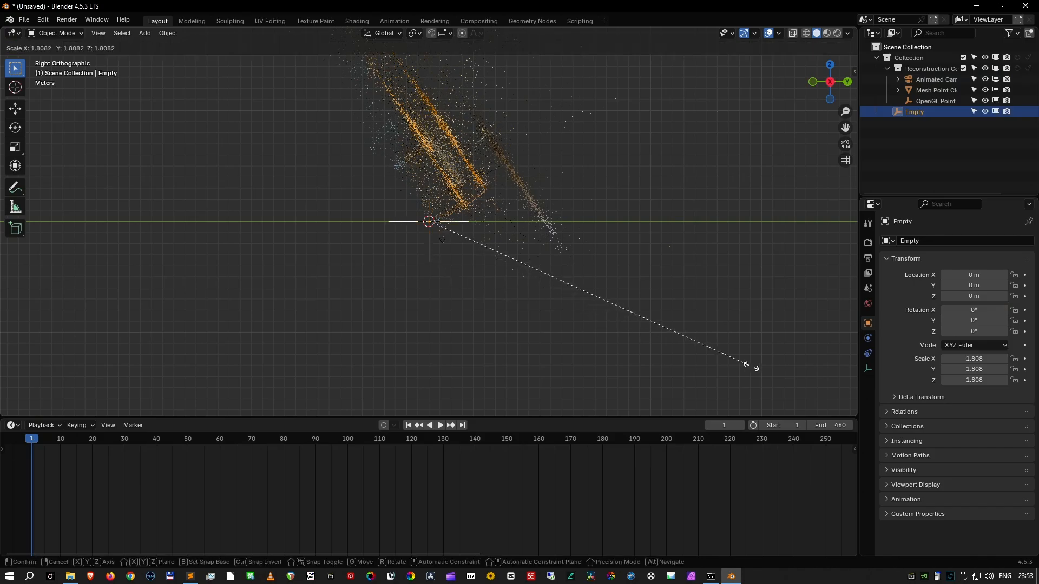
left_click(63, 38)
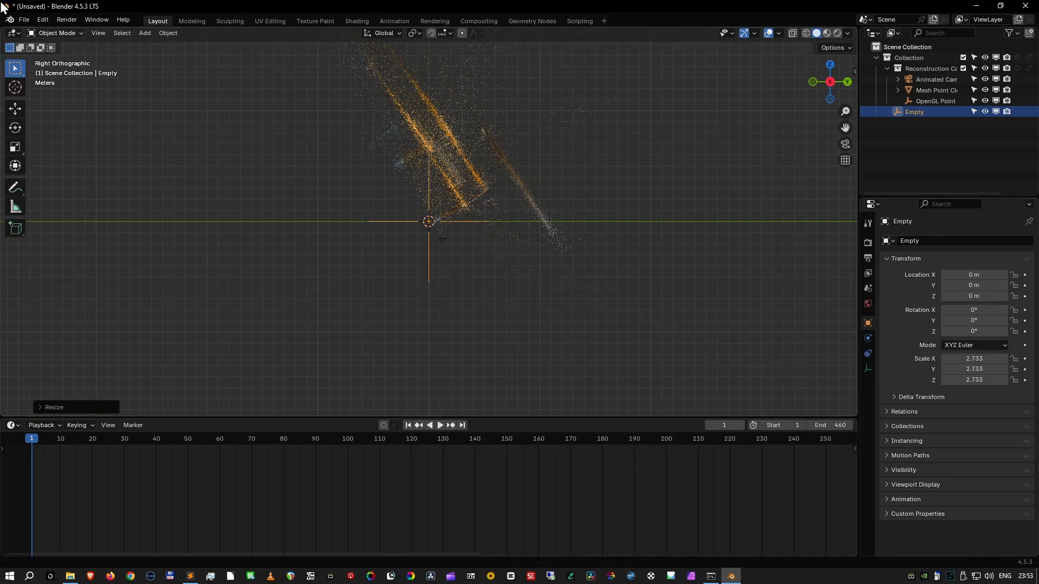
key("ctrl+a")
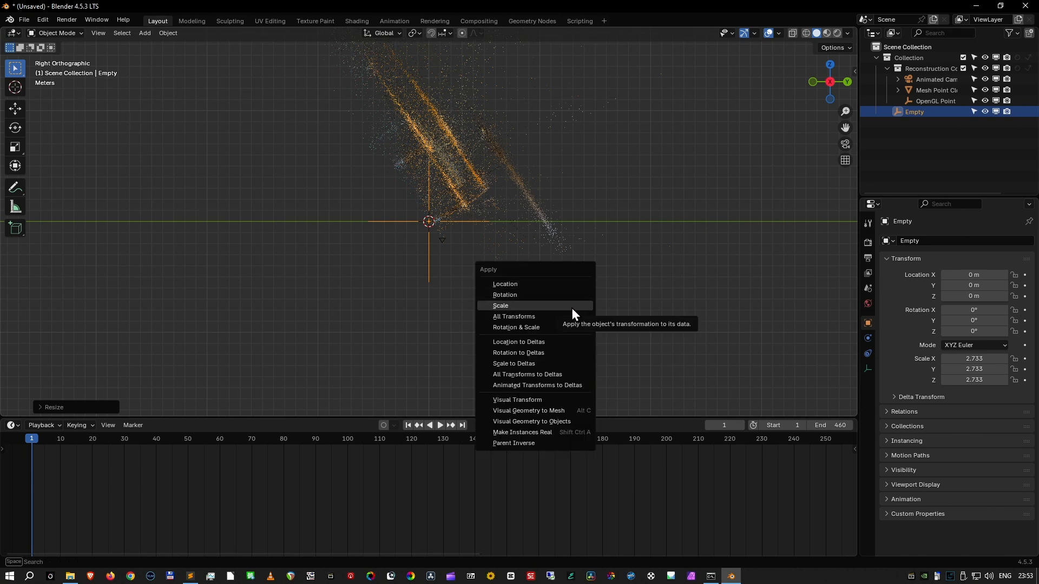
left_click(572, 309)
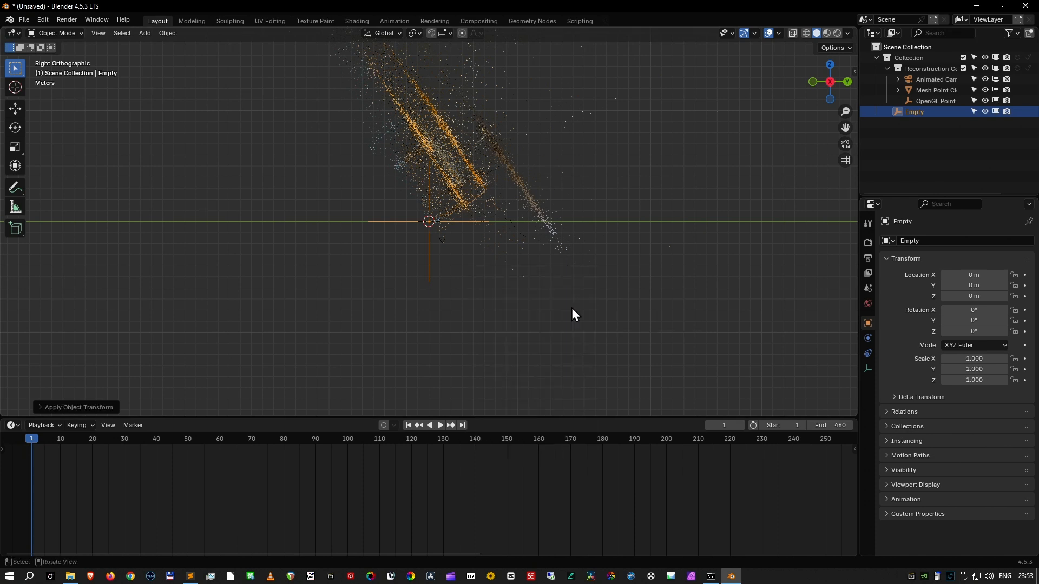
- Set the Animated Camera's viewport display size to 6 m
left_click(443, 241)
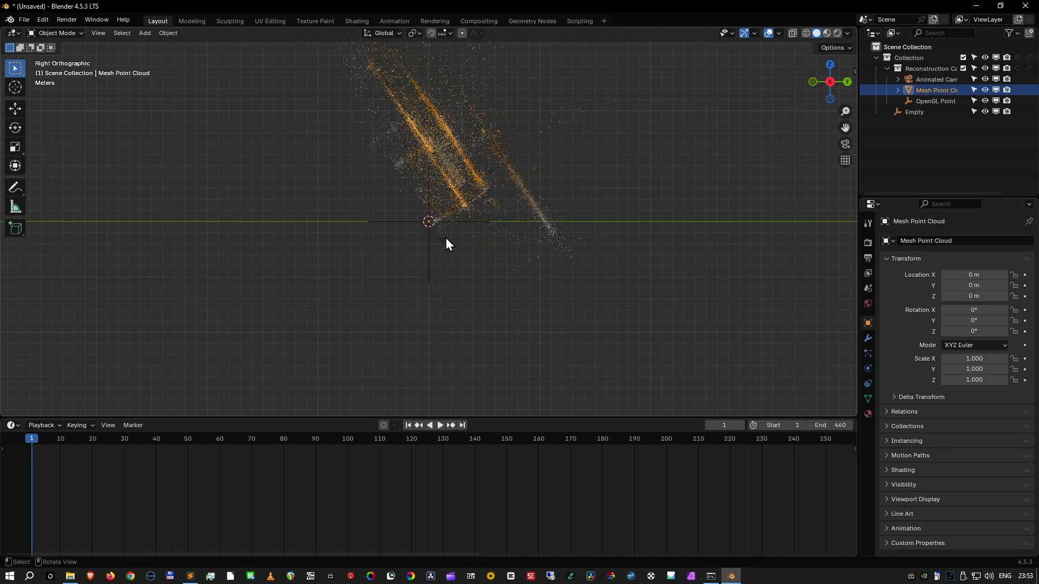
left_click(929, 81)
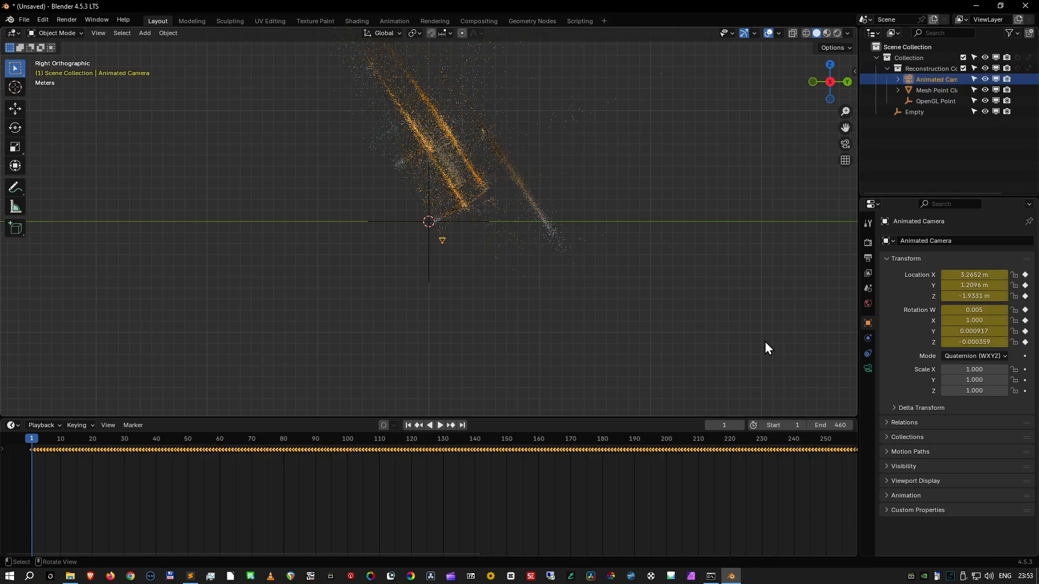
left_click(868, 369)
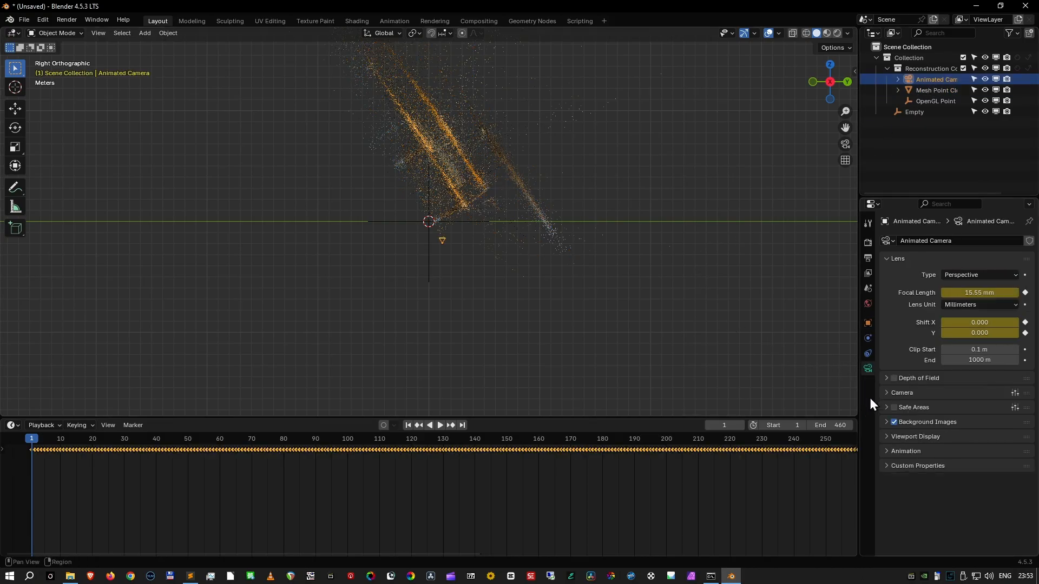
left_click(902, 437)
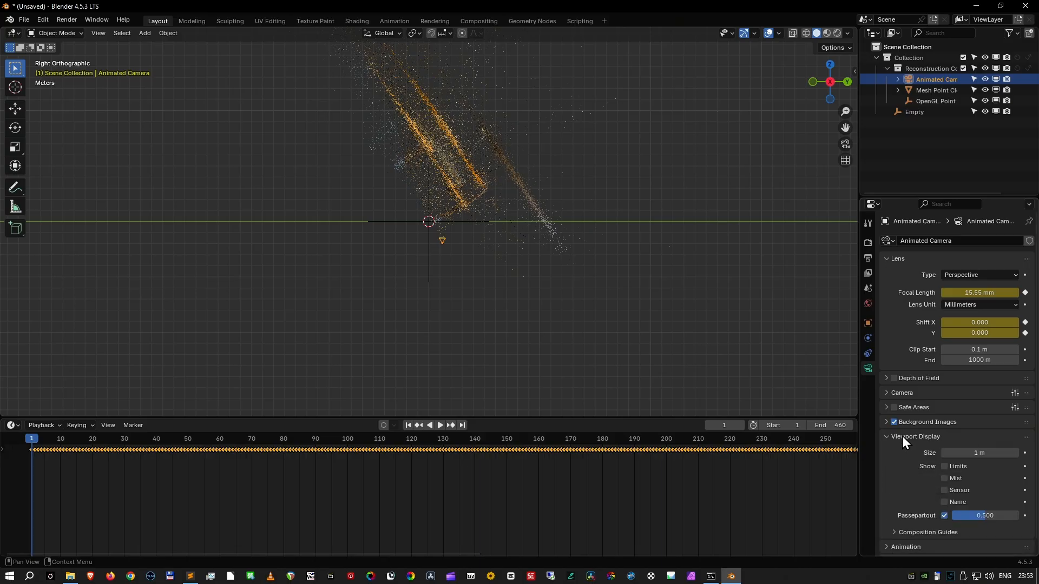
left_click(969, 453)
type("6")
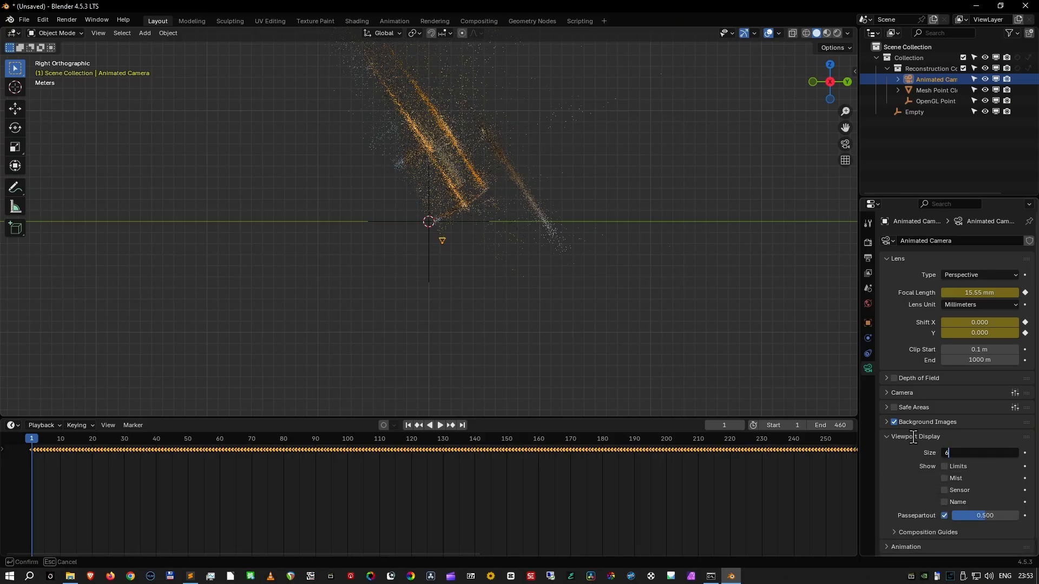
key("Return")
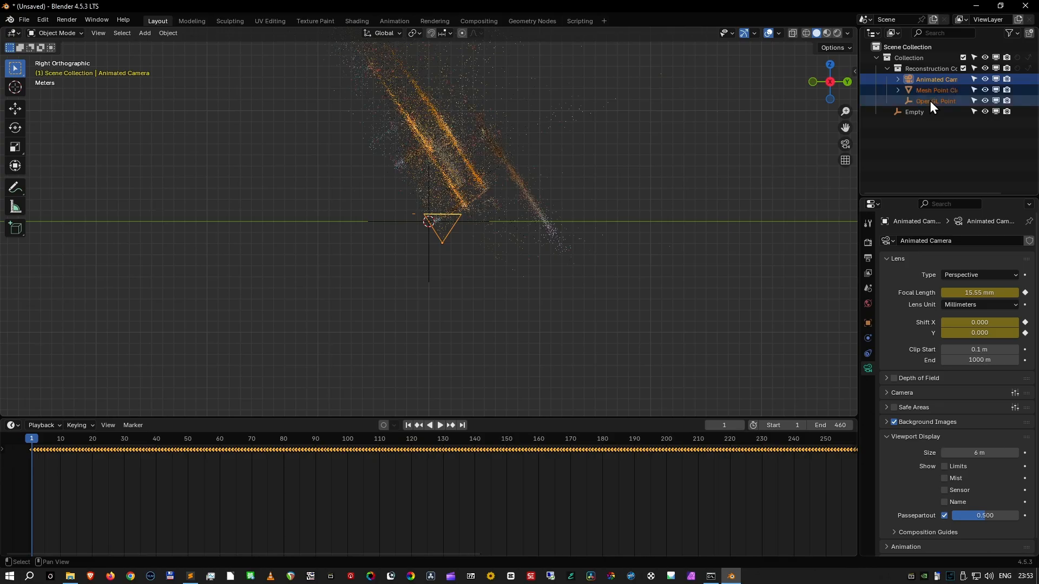
- Parent Animated Camera, Mesh Point Cloud and the OpenGL point cloud to the Empty, and leave only the Empty selected
left_click(929, 101, "shift")
left_click(919, 111, "ctrl")
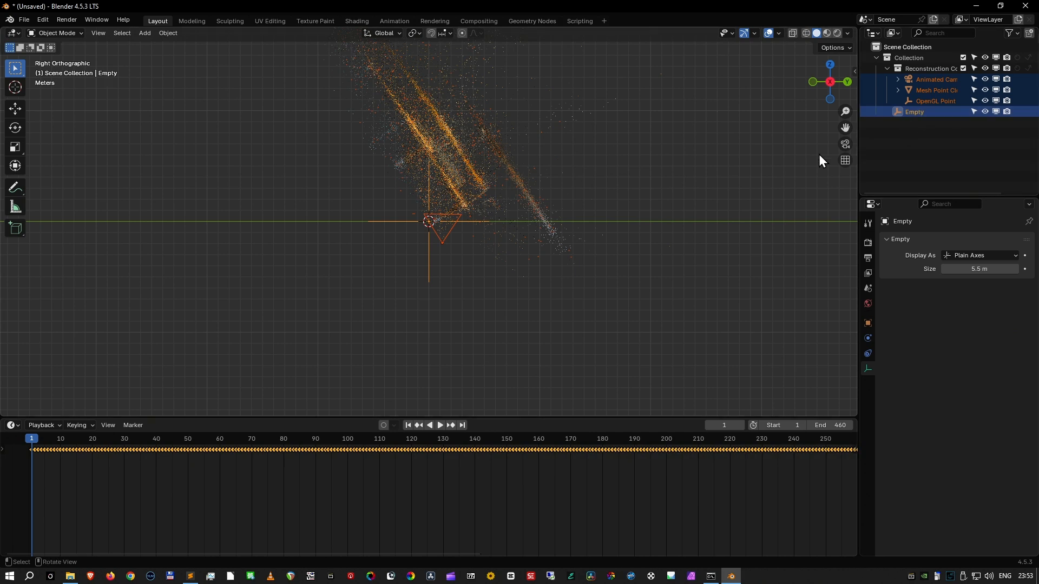
key("ctrl+p")
left_click(729, 163)
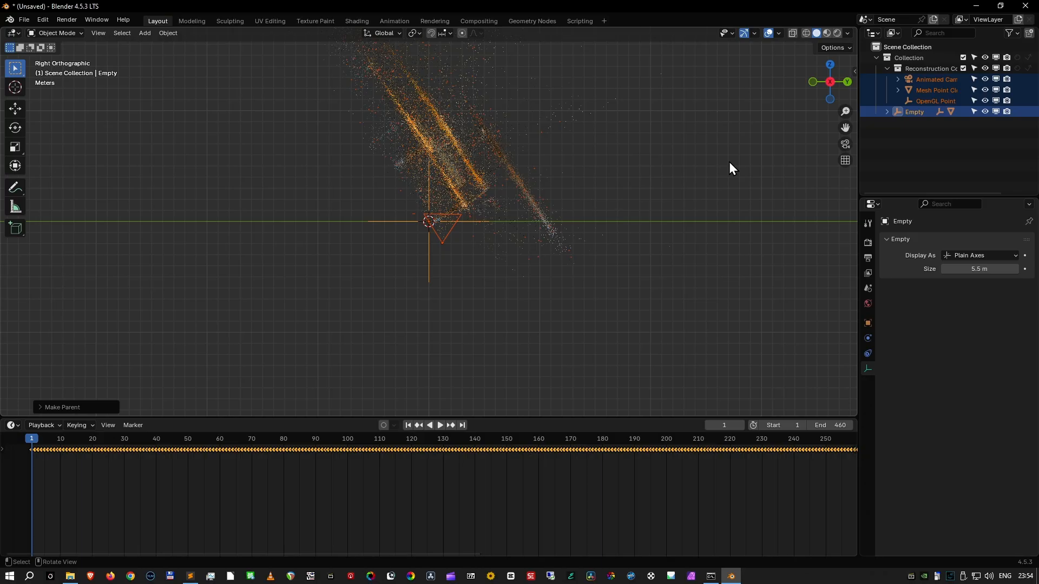
left_click(896, 129)
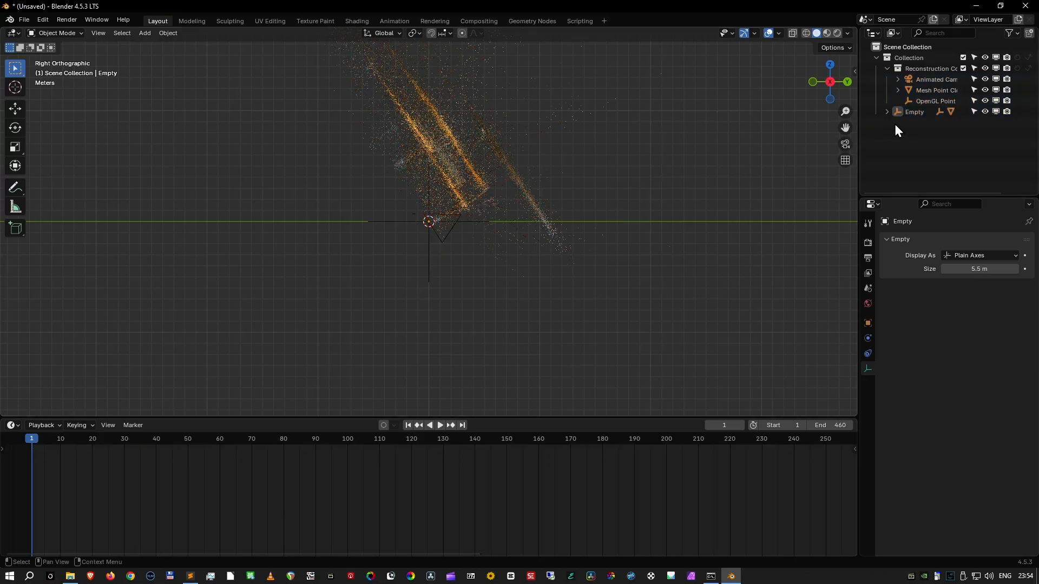
left_click(912, 112)
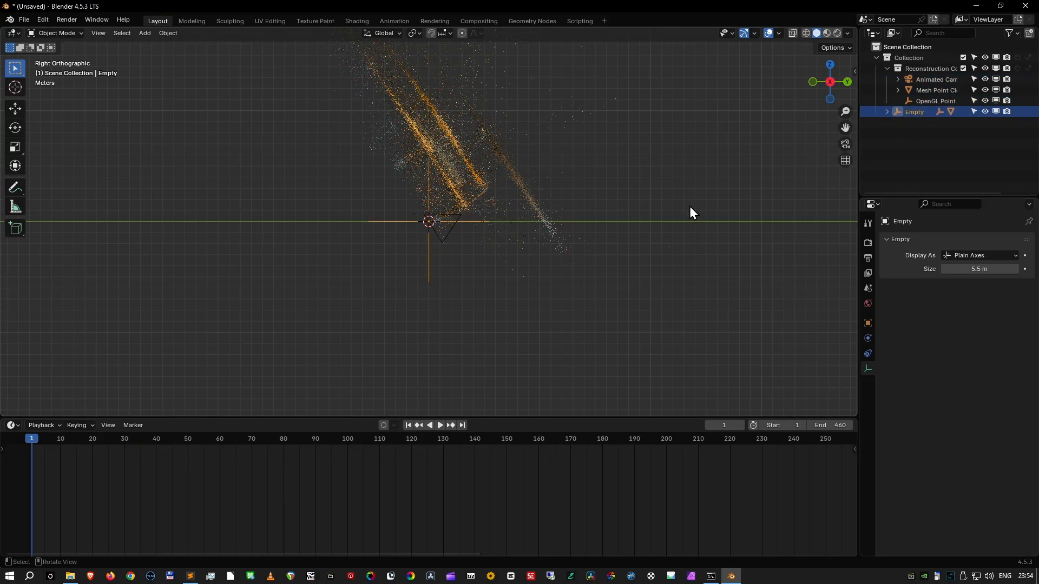
key("r")
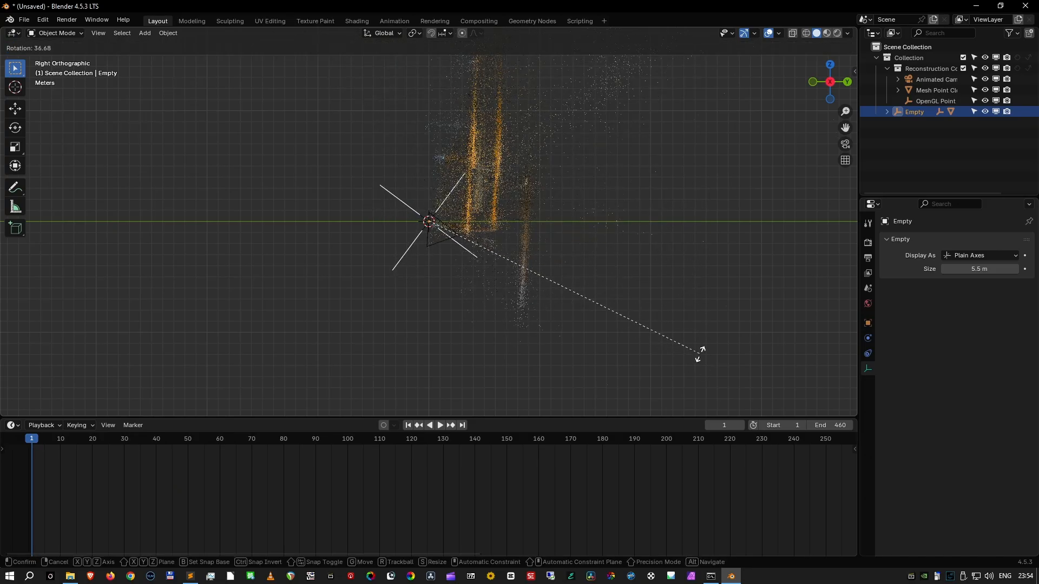
right_click(731, 309)
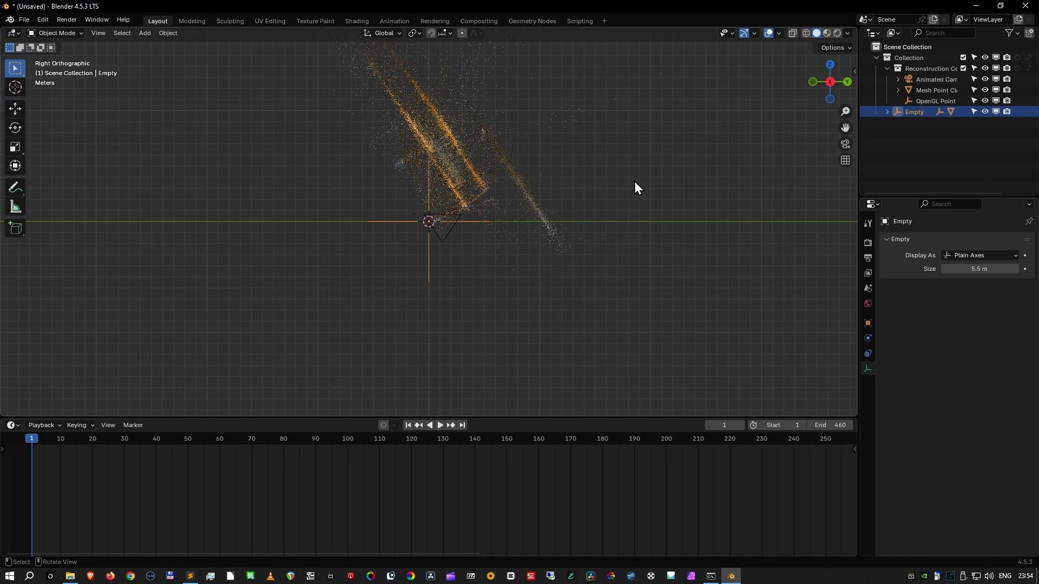
key("KP_1")
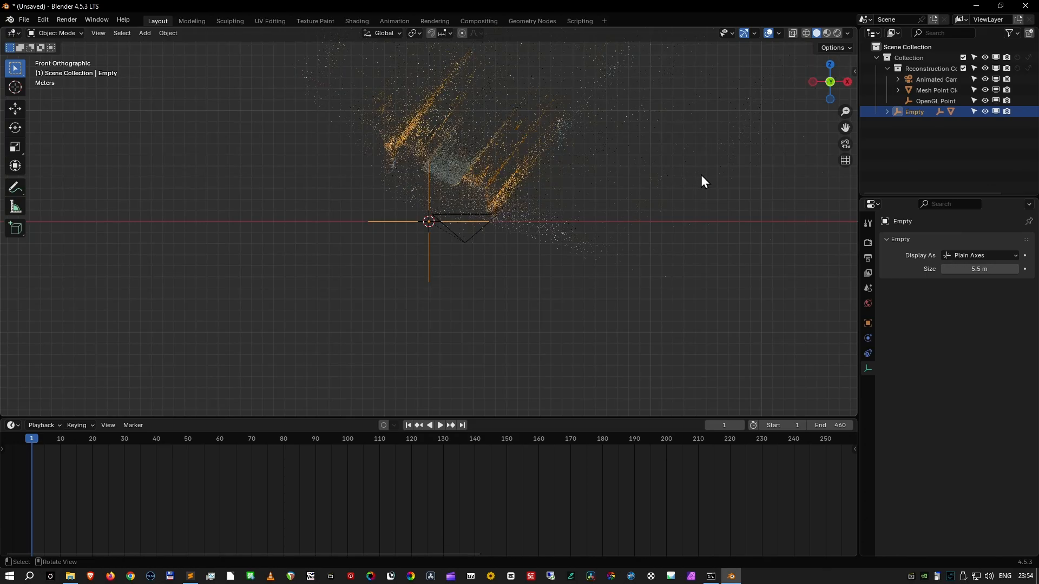
key("KP_3")
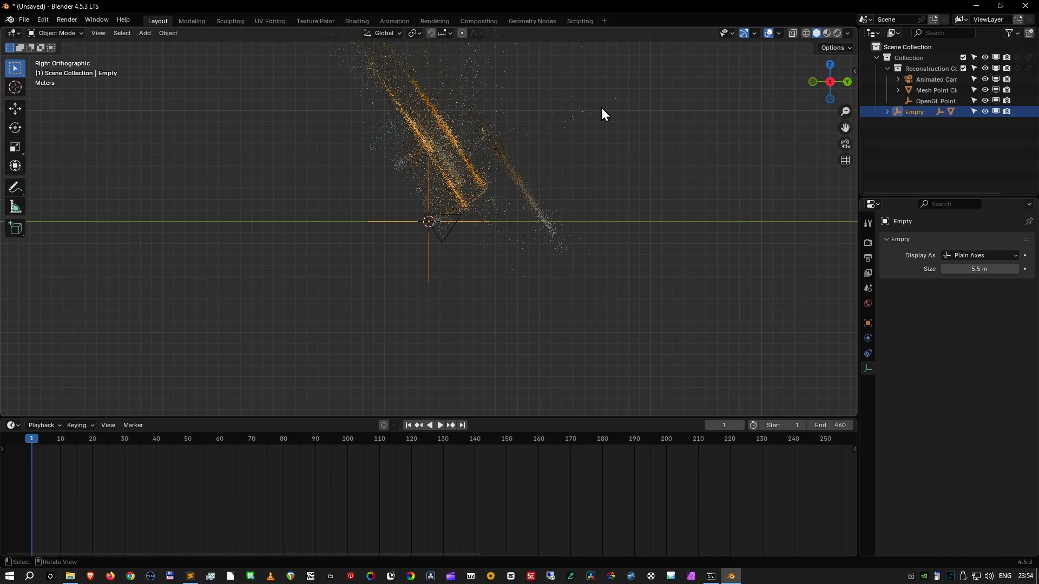
- In the right orthographic view, rotate the Empty clockwise until the point layers lie horizontal, and move it about 0.83 m in Y and 3.5 m in Z
key("r")
left_click(693, 330)
key("r")
left_click(684, 349)
key("r")
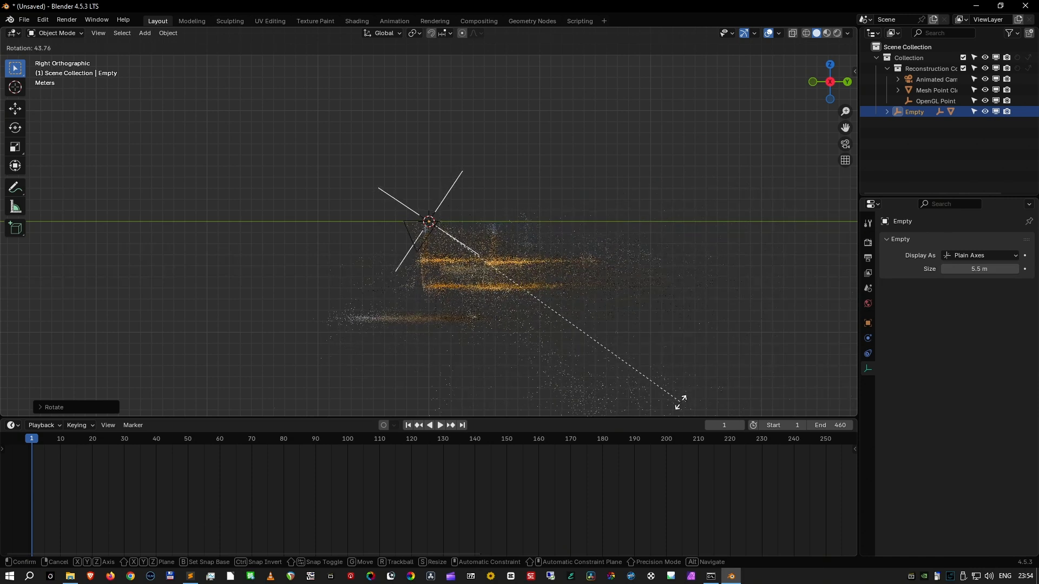
left_click(680, 402)
key("g")
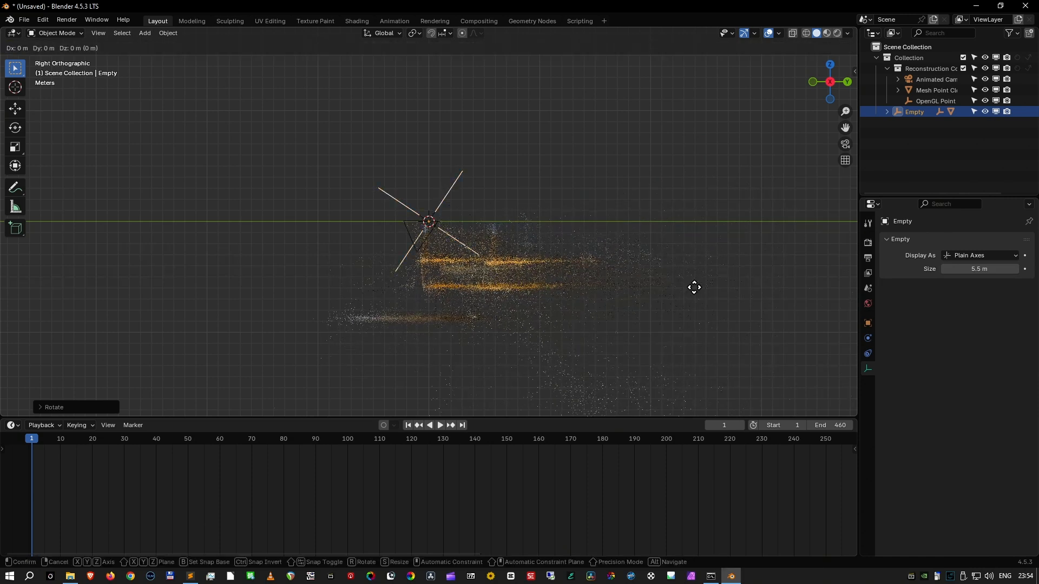
left_click(705, 247)
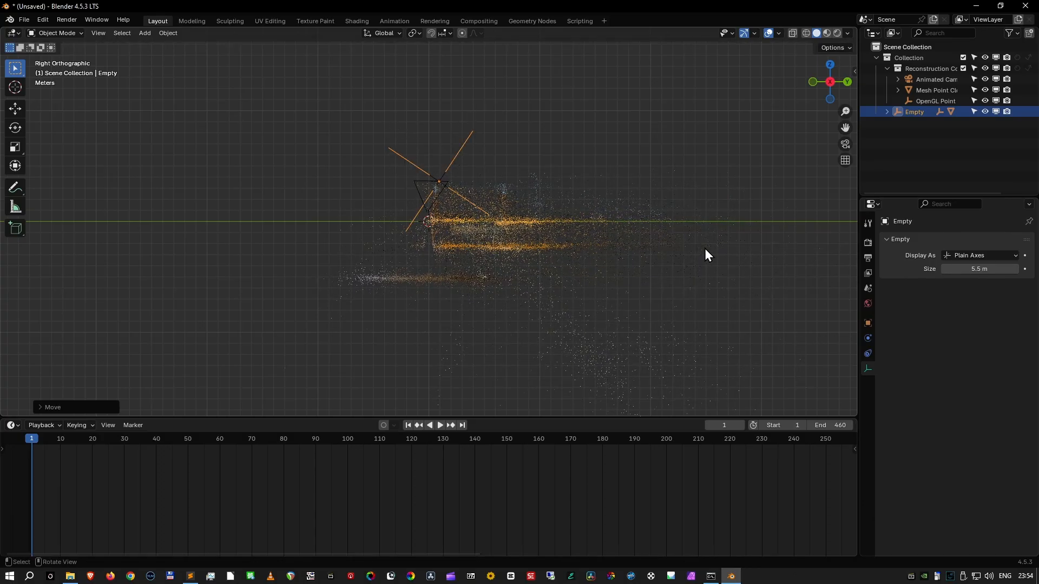
- In the front orthographic view, rotate the Empty by about 0.32° to level the point layers with the X axis
key("KP_1")
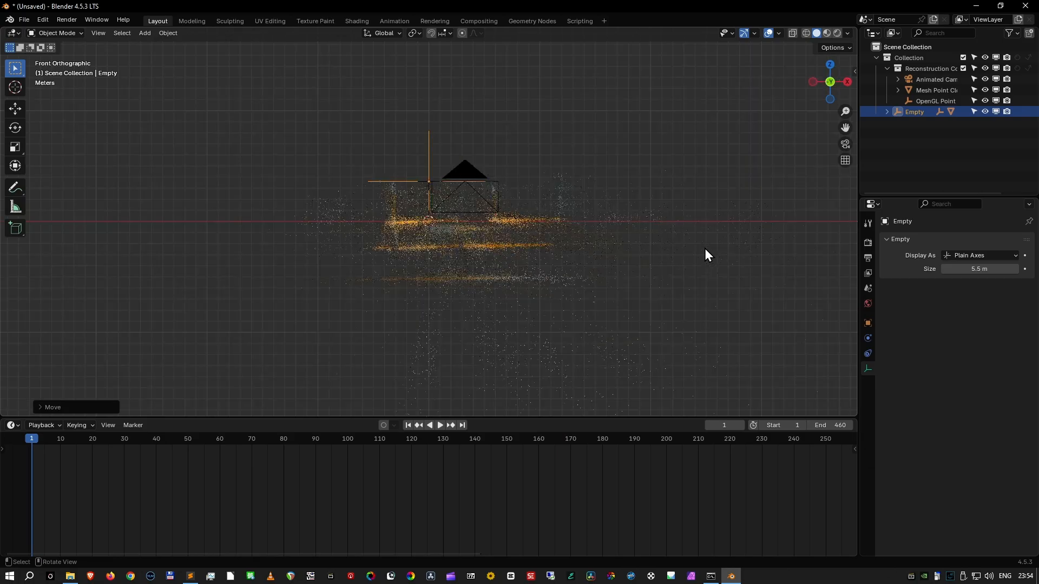
scroll(704, 249, "up", 1)
key("r")
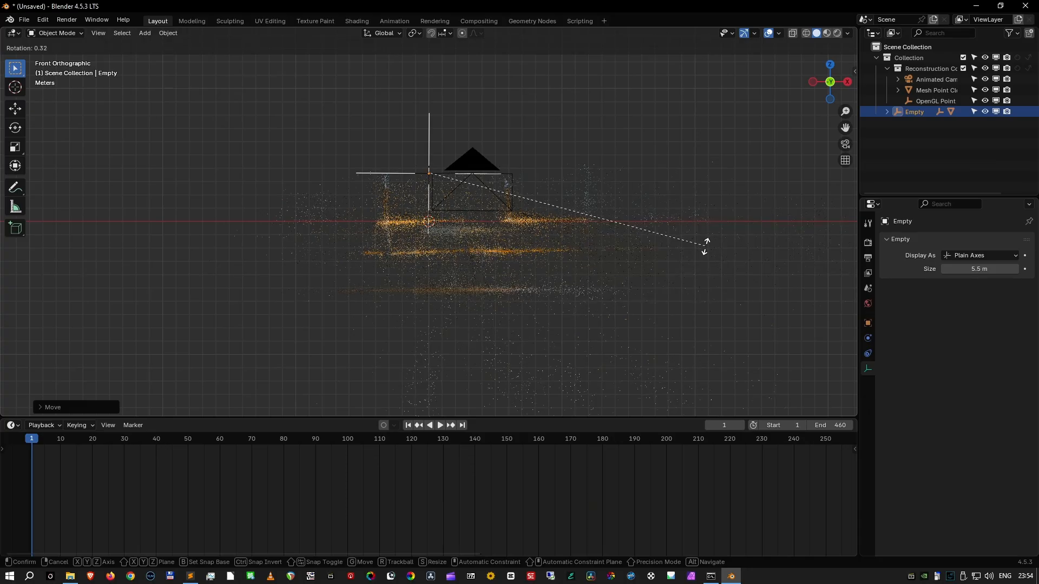
left_click(705, 246)
- In the right orthographic view, raise the Empty about 5.12 m along Z so the lowest point layer sits on the ground line
key("KP_3")
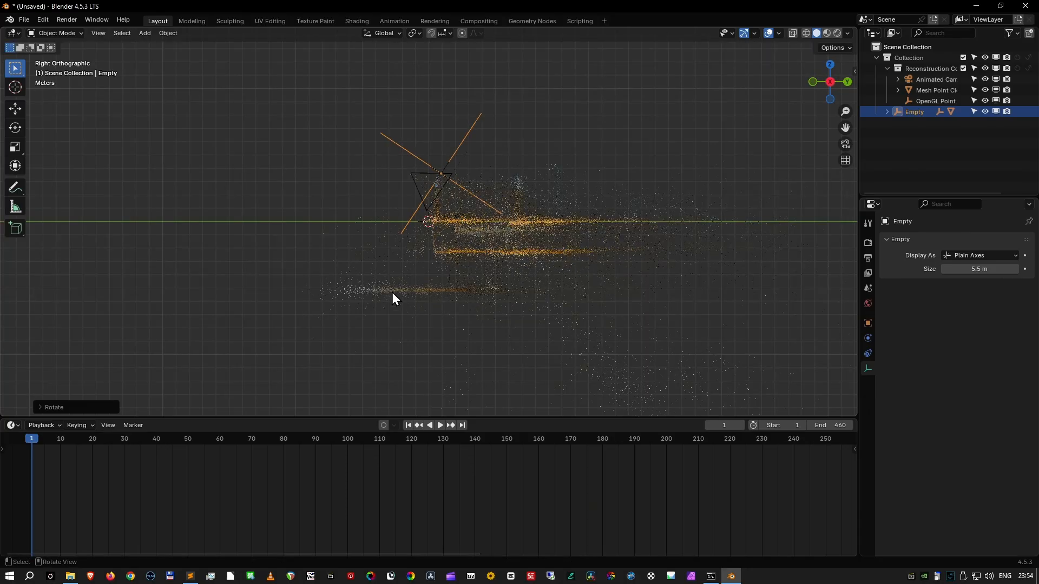
key("g")
key("z")
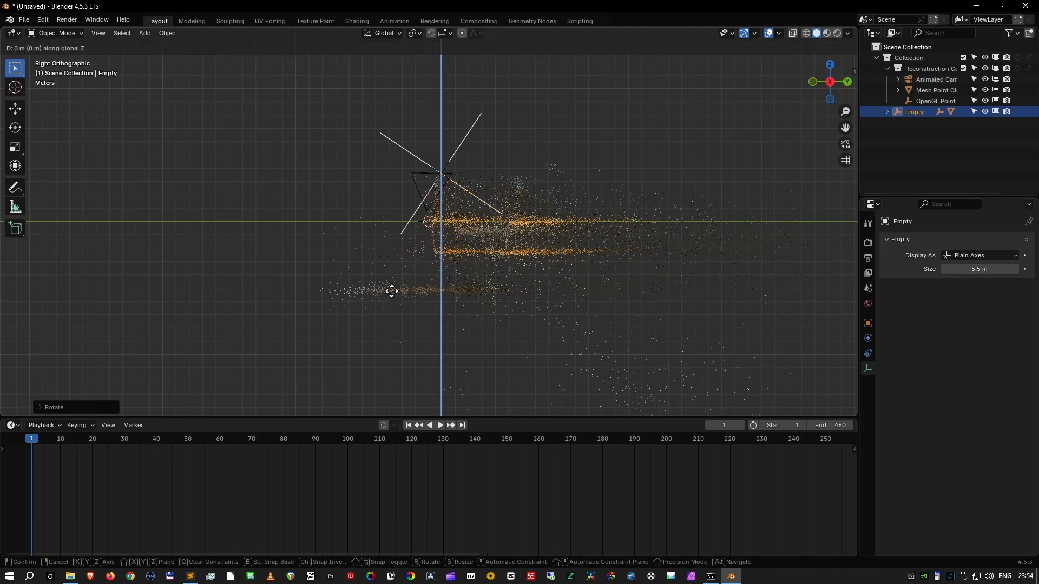
left_click(405, 223)
- In the top orthographic view, rotate the Empty counterclockwise until the long point rows run parallel to the Y axis
middle_click_drag(553, 226, 548, 271, "shift")
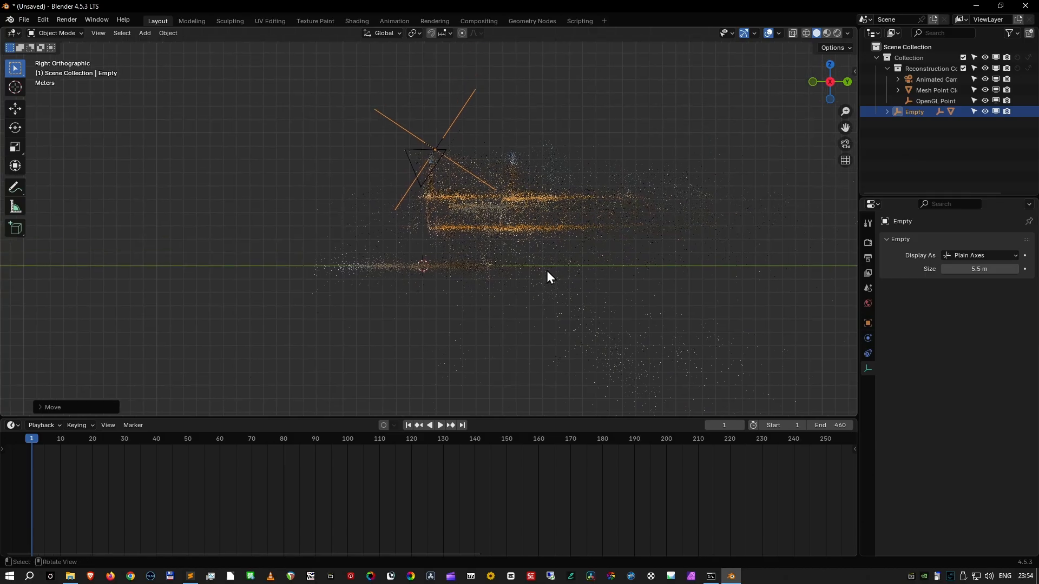
key("KP_7")
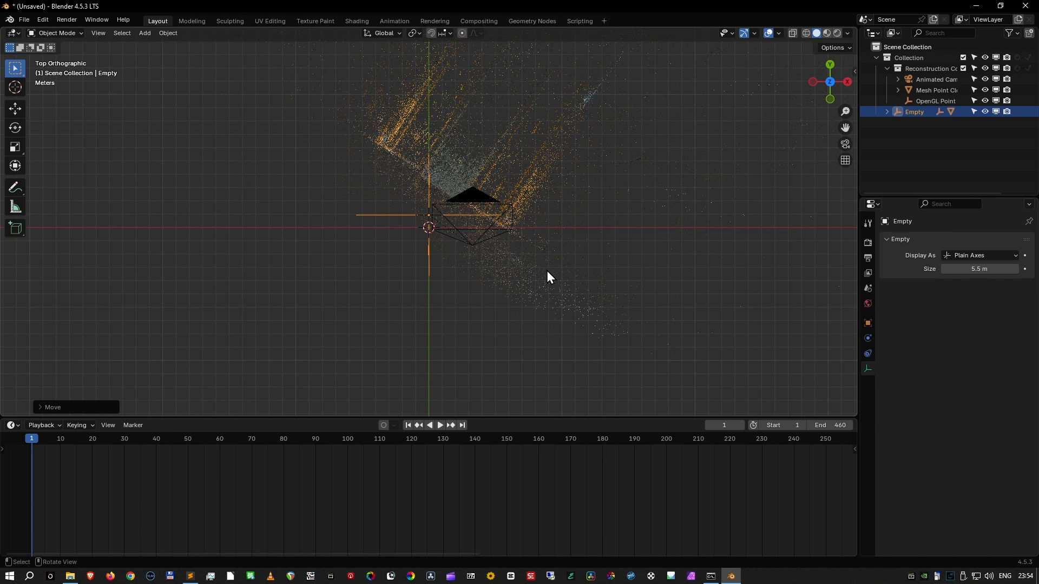
middle_click_drag(630, 211, 669, 303, "shift")
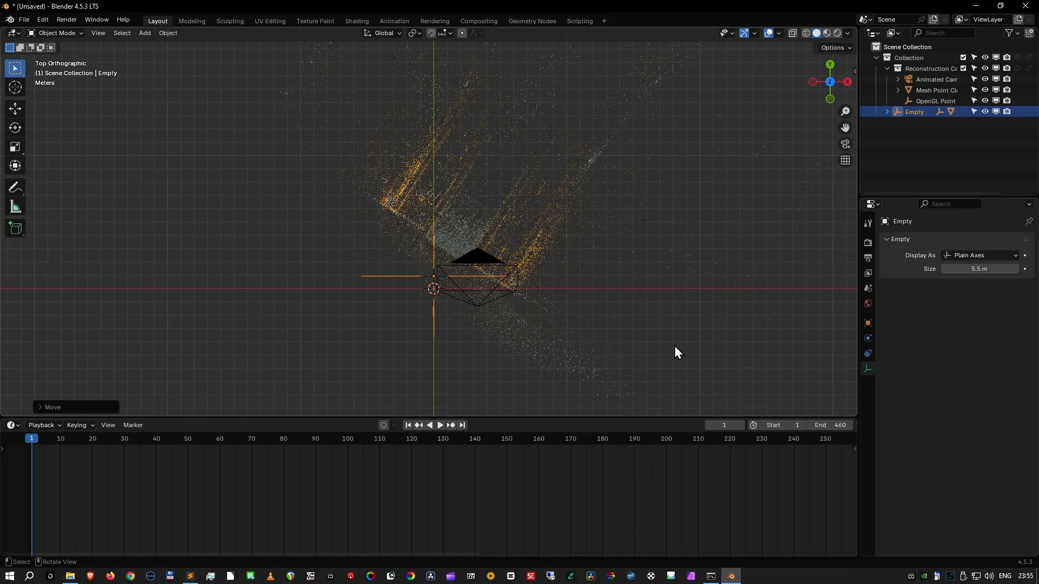
key("r")
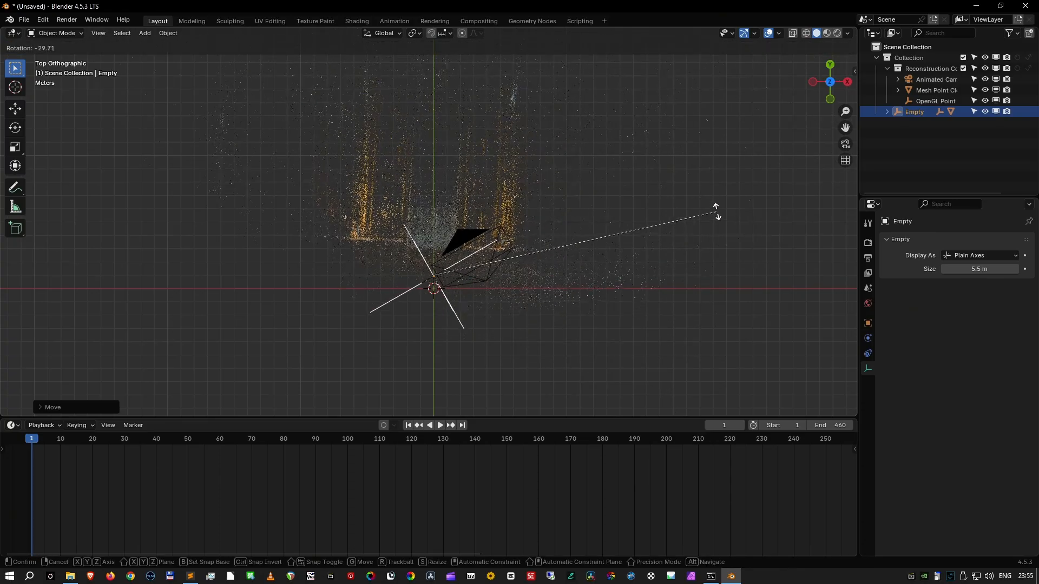
key("Escape")
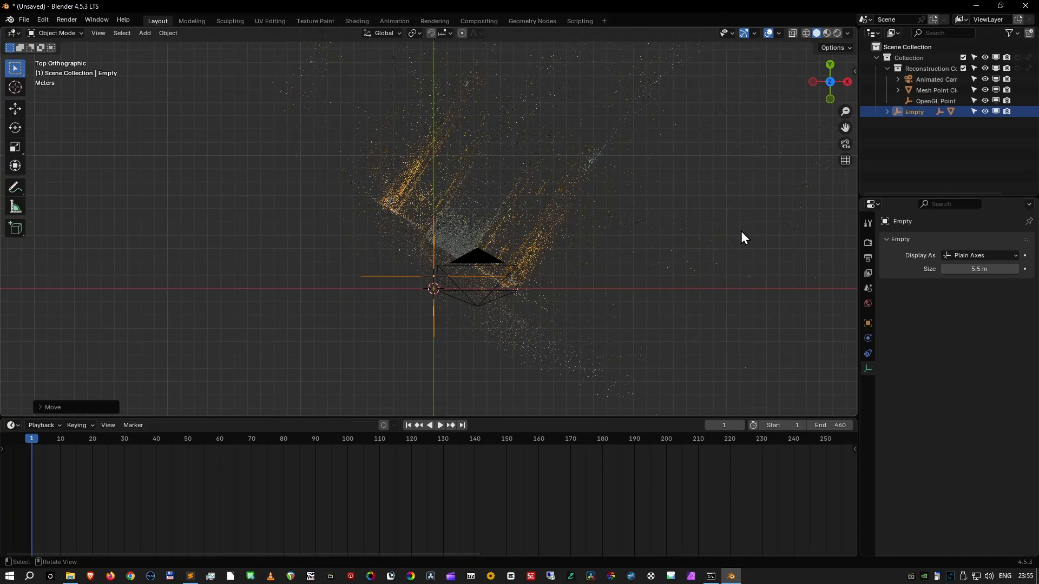
key("r")
left_click(726, 135)
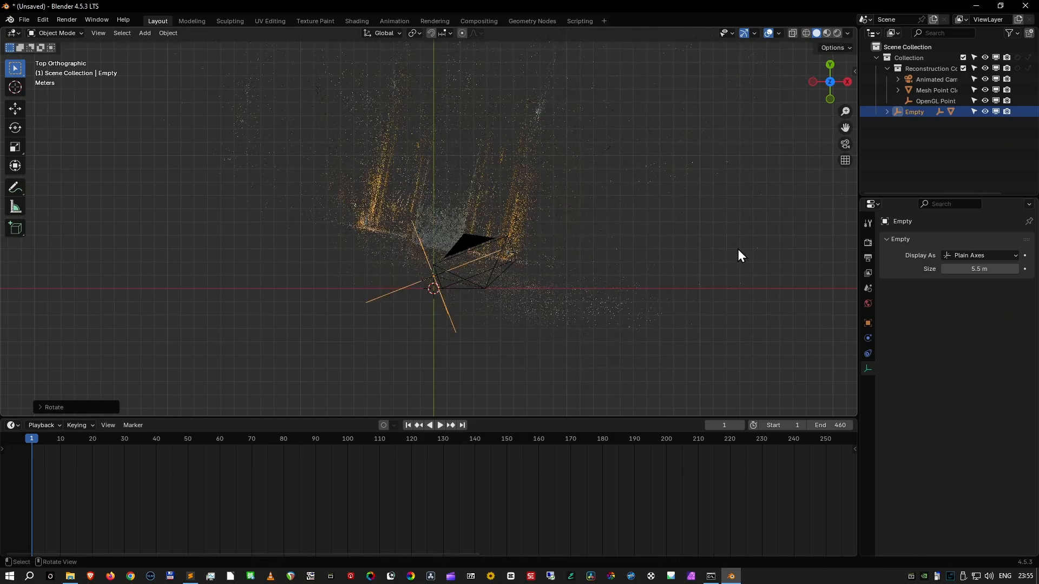
key("r")
left_click(755, 180)
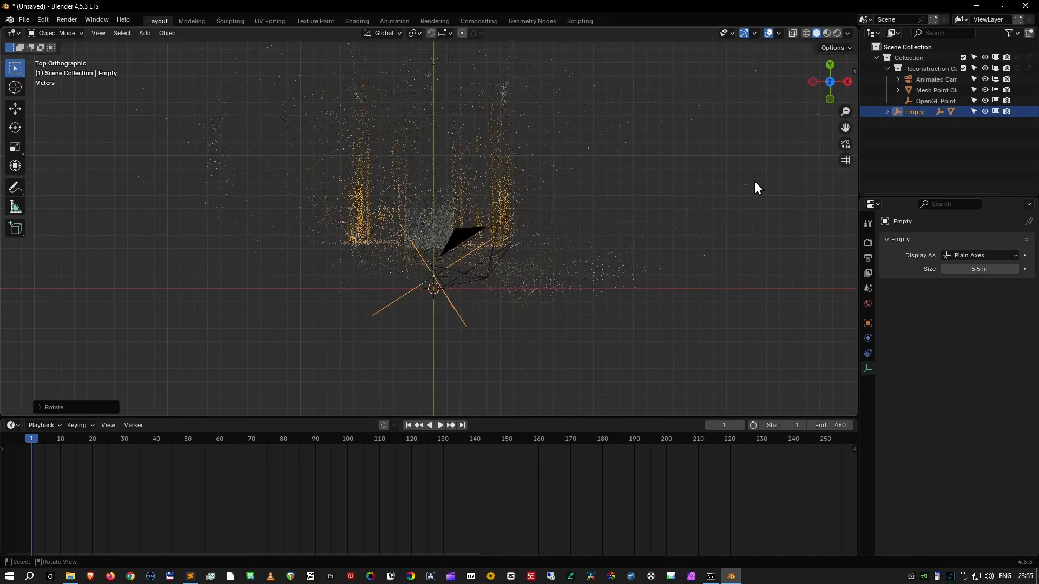
- Move the Empty about 3.4 m along negative Y to bring the front edge onto the X axis, and shift it slightly along positive X to center the cloud
key("g")
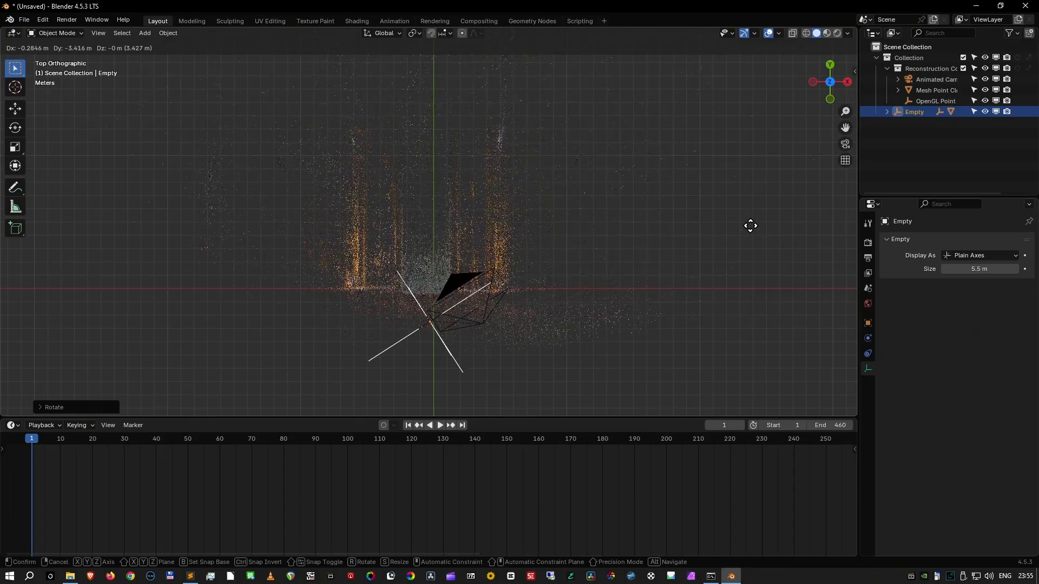
left_click(752, 228)
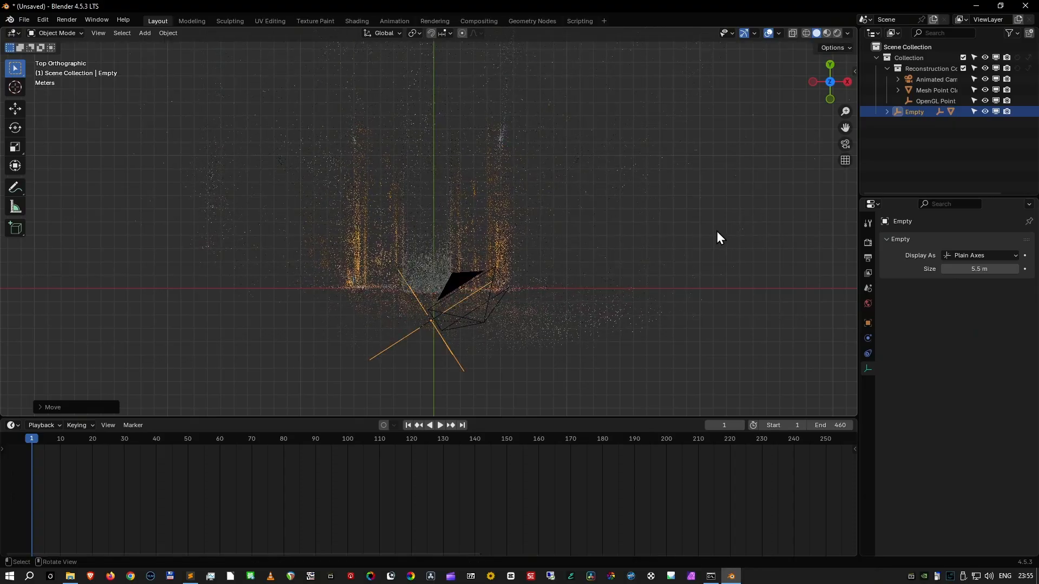
key("g")
key("x")
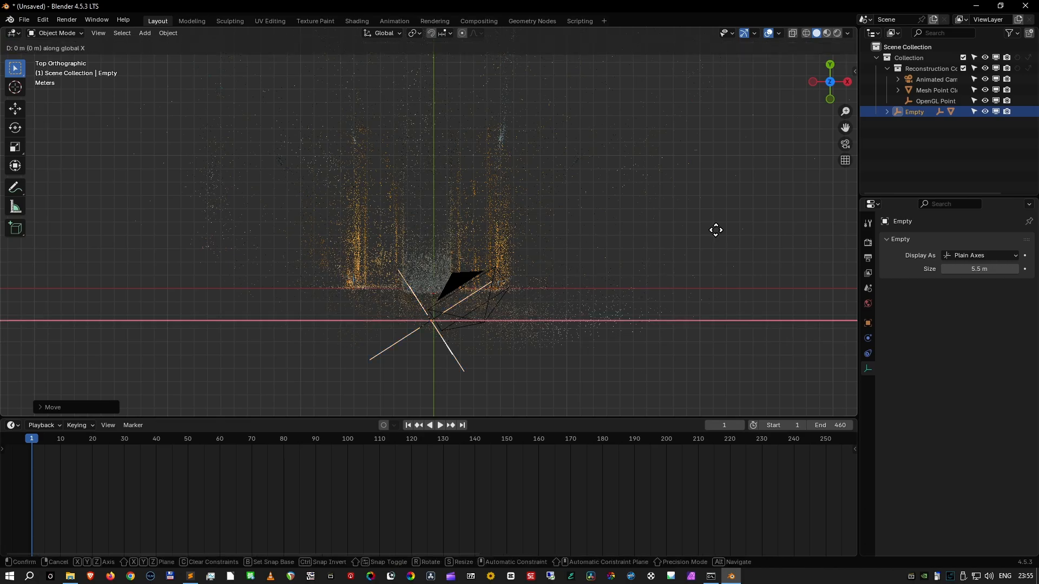
left_click(725, 230)
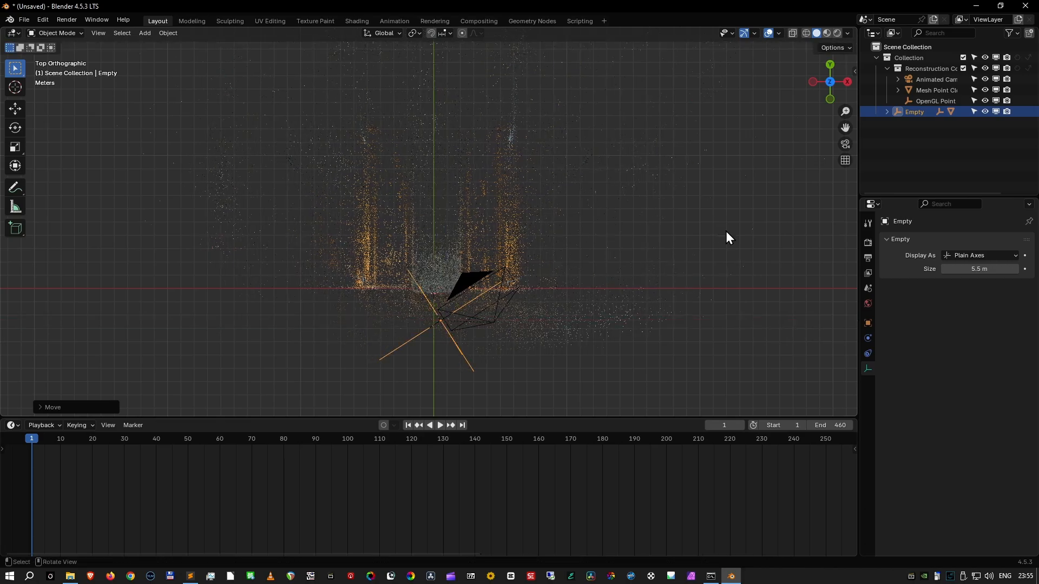
- Check the point cloud's alignment with the ground and world axes in the front and right orthographic views
key("KP_1")
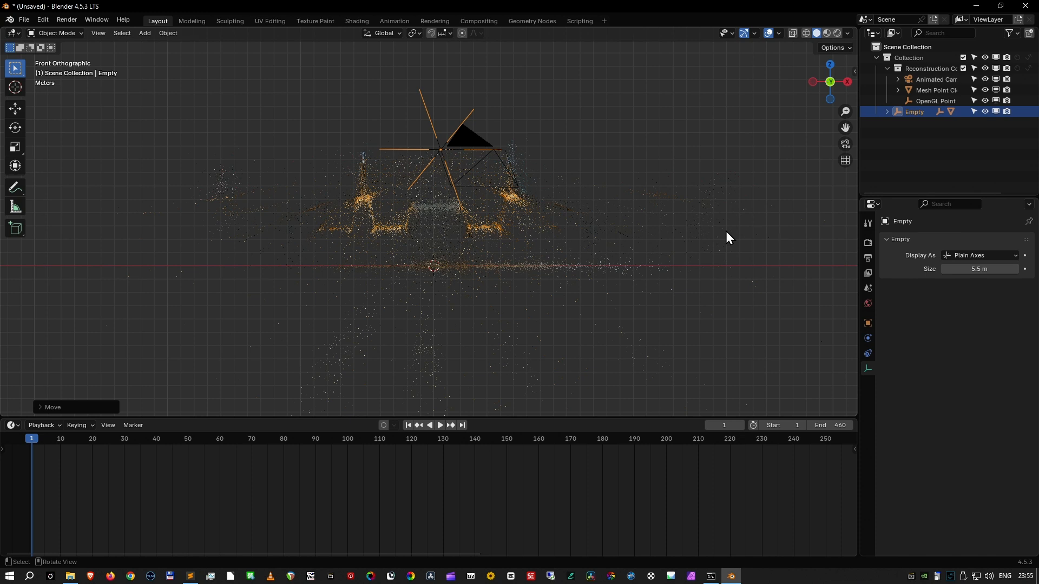
key("KP_4")
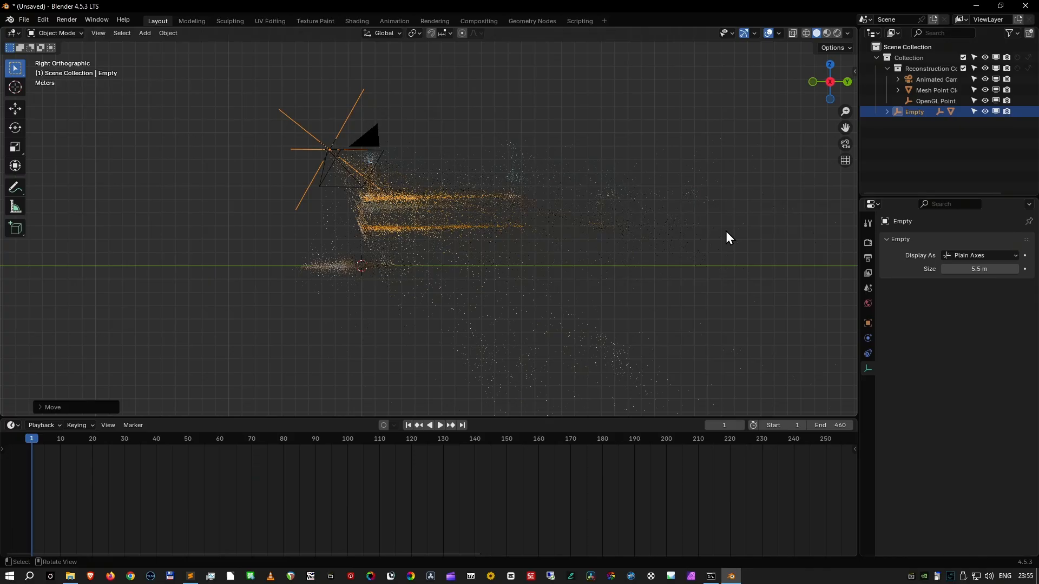
key("KP_1")
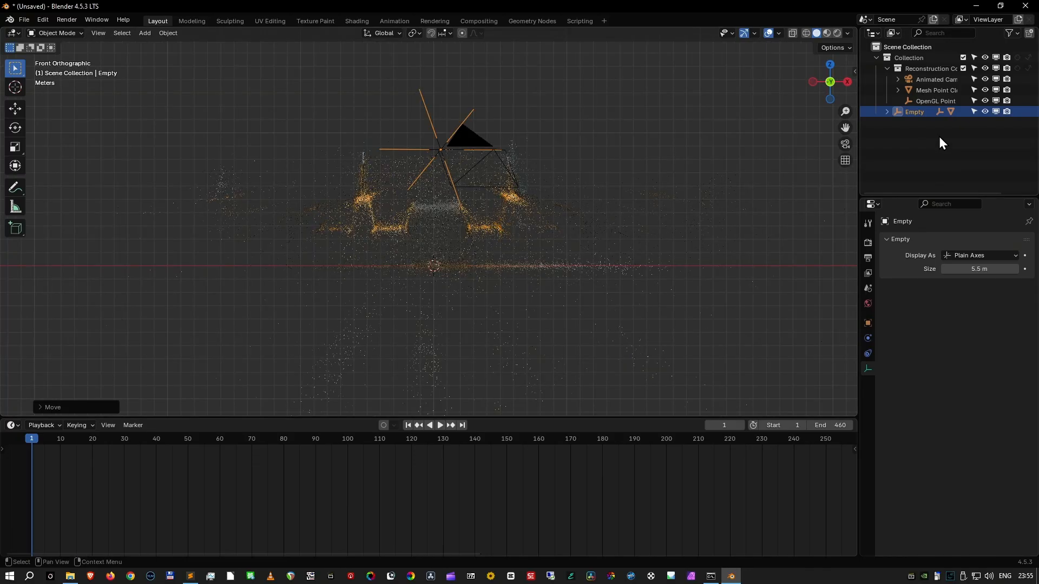
- Hide the OpenGL point cloud in the viewport and rotate the Empty slightly in the front view to level the tabletop's point row
left_click(996, 100)
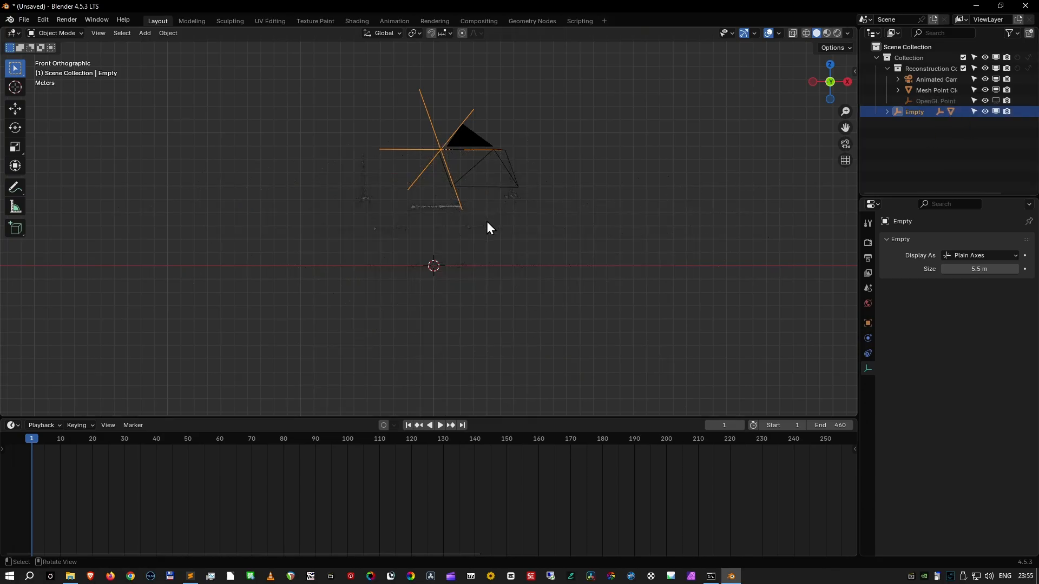
scroll(471, 226, "up", 6)
scroll(473, 229, "up", 3)
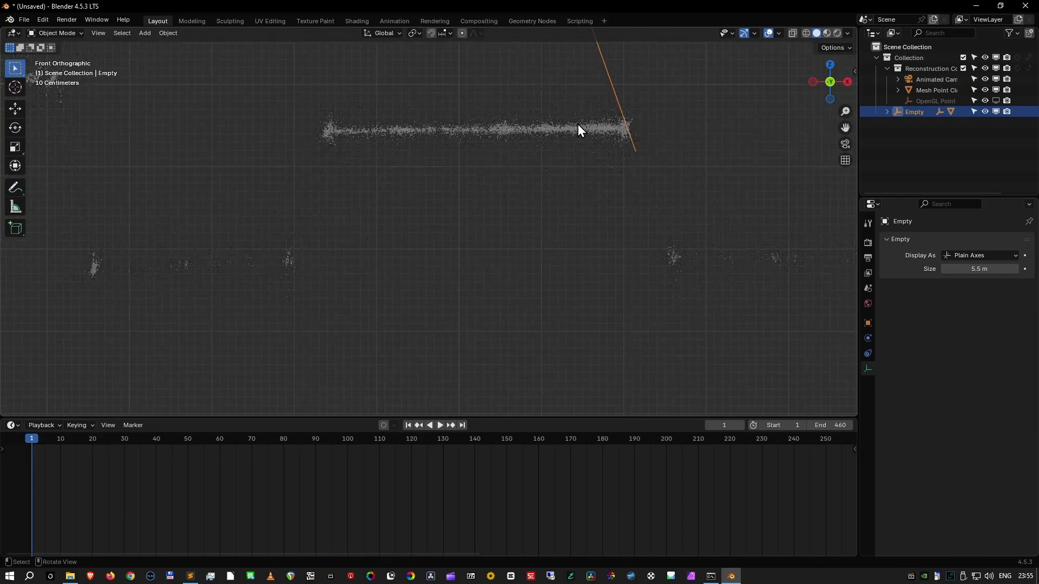
scroll(466, 131, "down", 3)
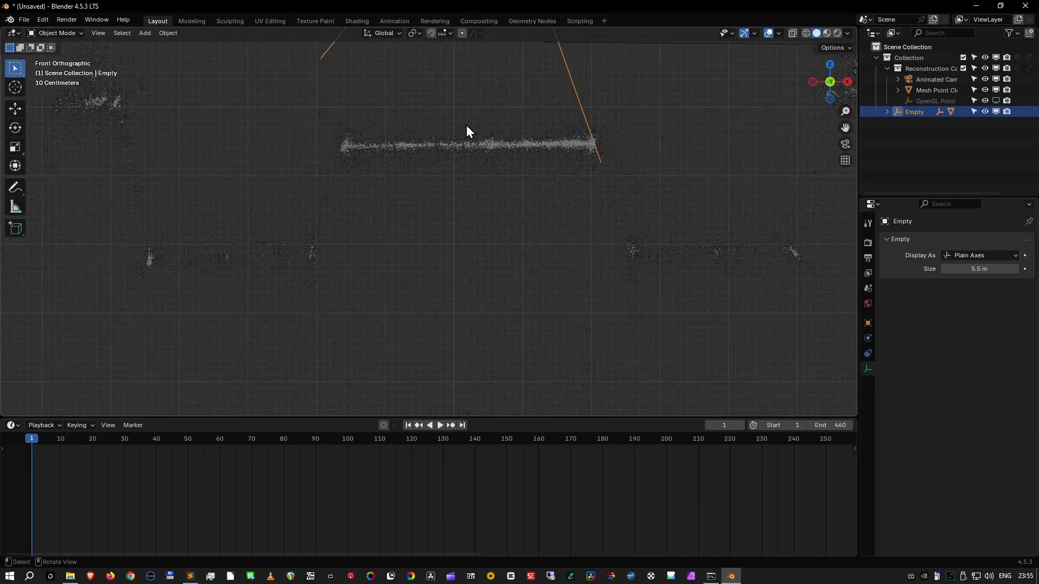
scroll(539, 131, "up", 3)
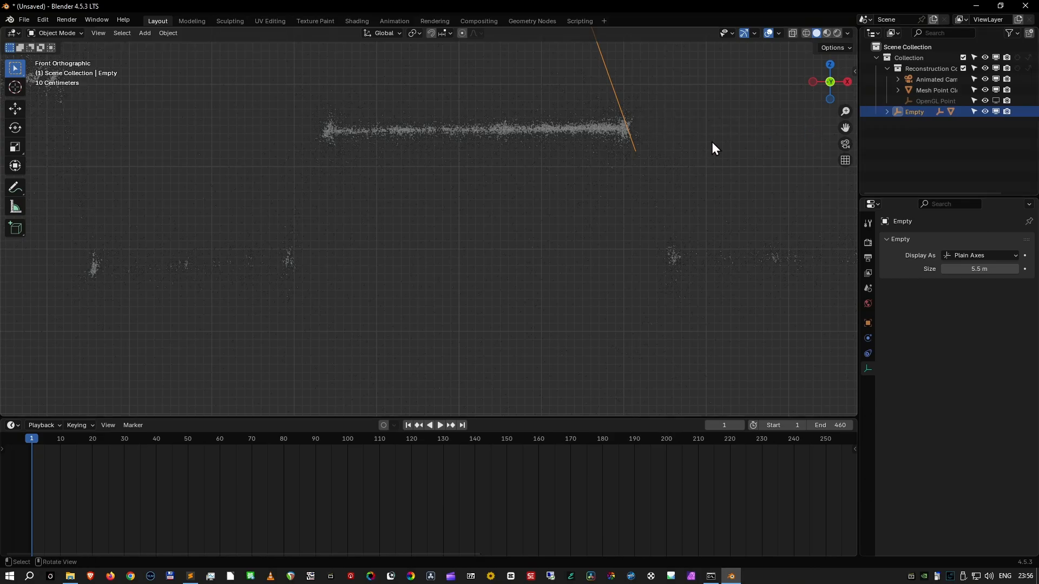
key("r")
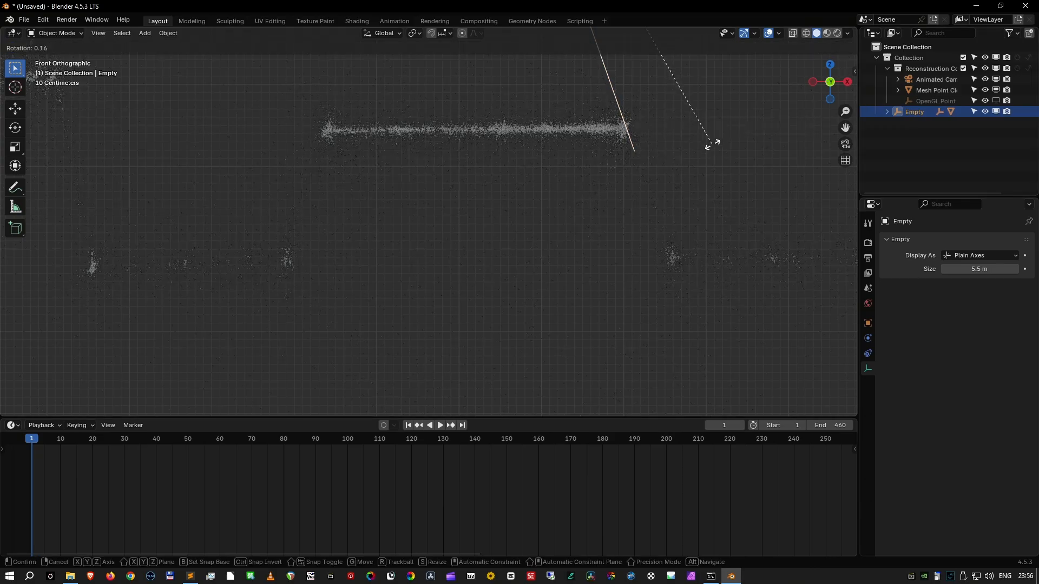
left_click(712, 146)
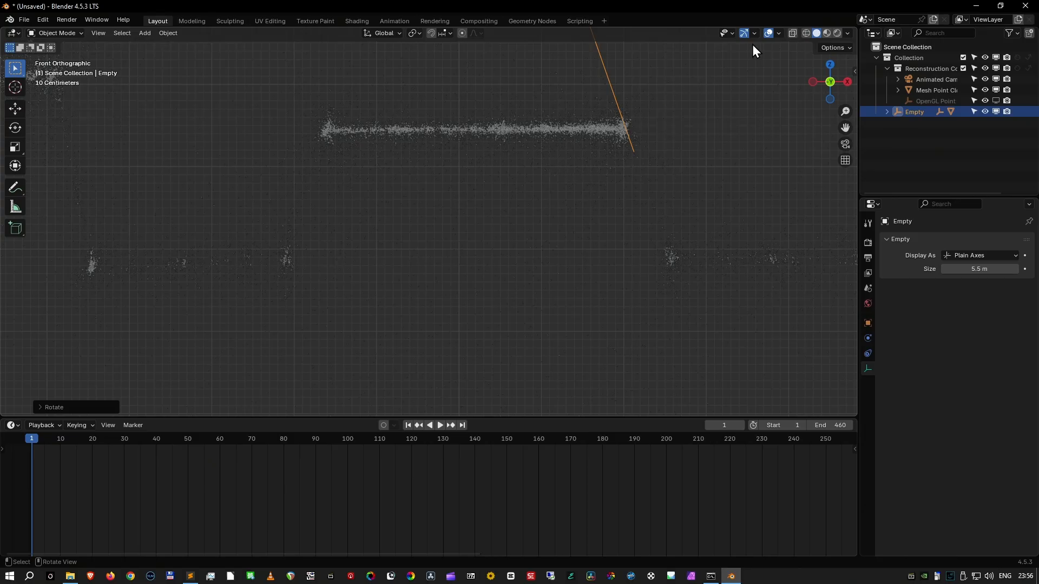
- In wireframe shading, edit the Mesh Point Cloud and box-select only the dense middle part of the tabletop's point row
left_click(805, 34)
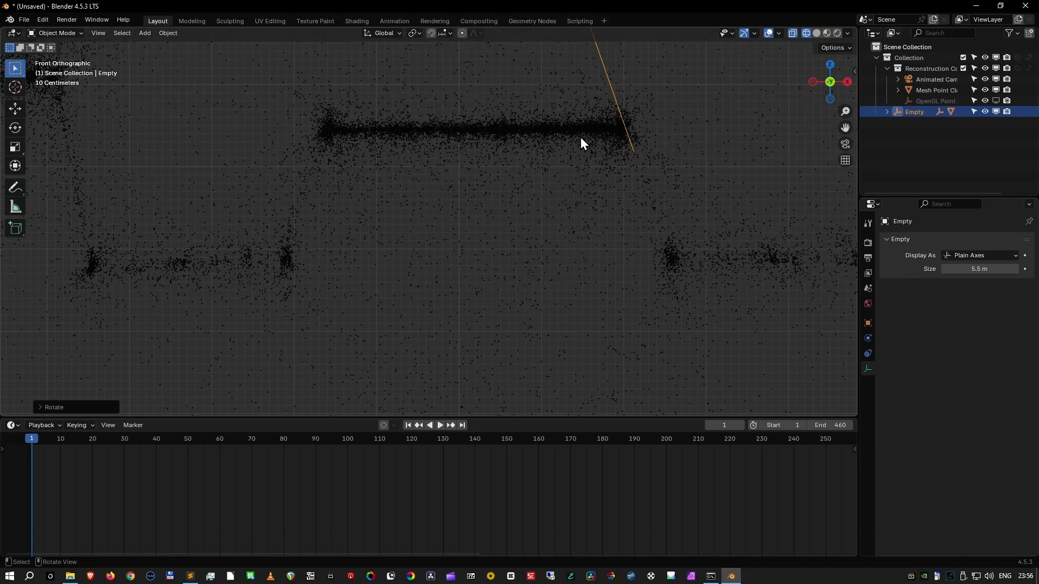
left_click(498, 139)
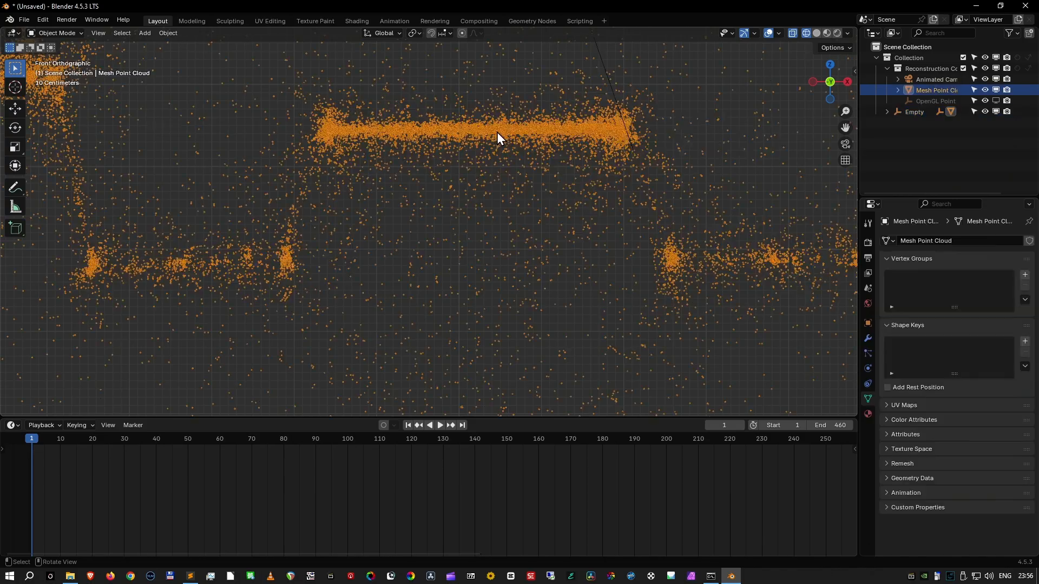
key("Tab")
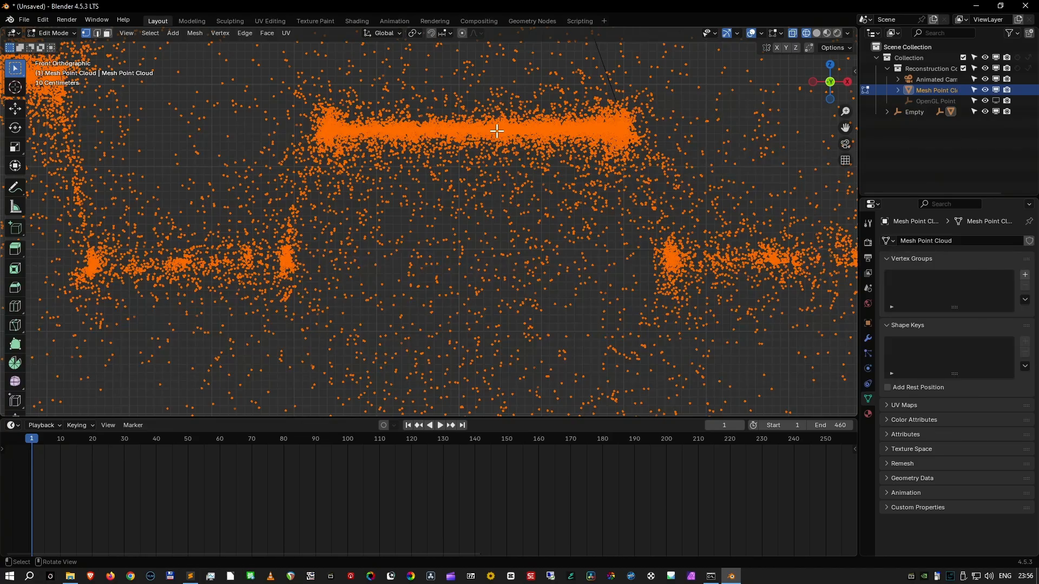
key("alt+a")
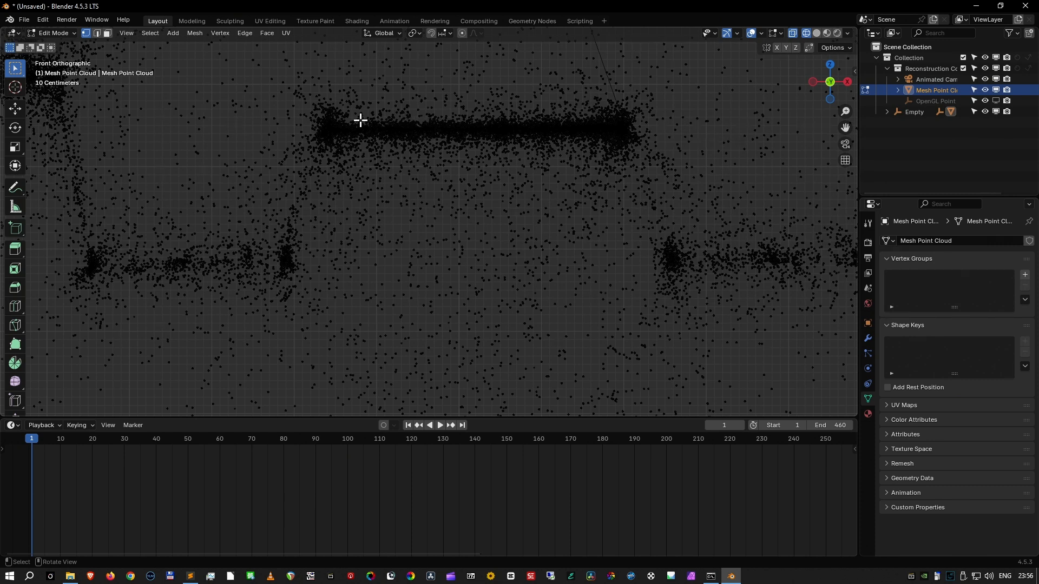
key("b")
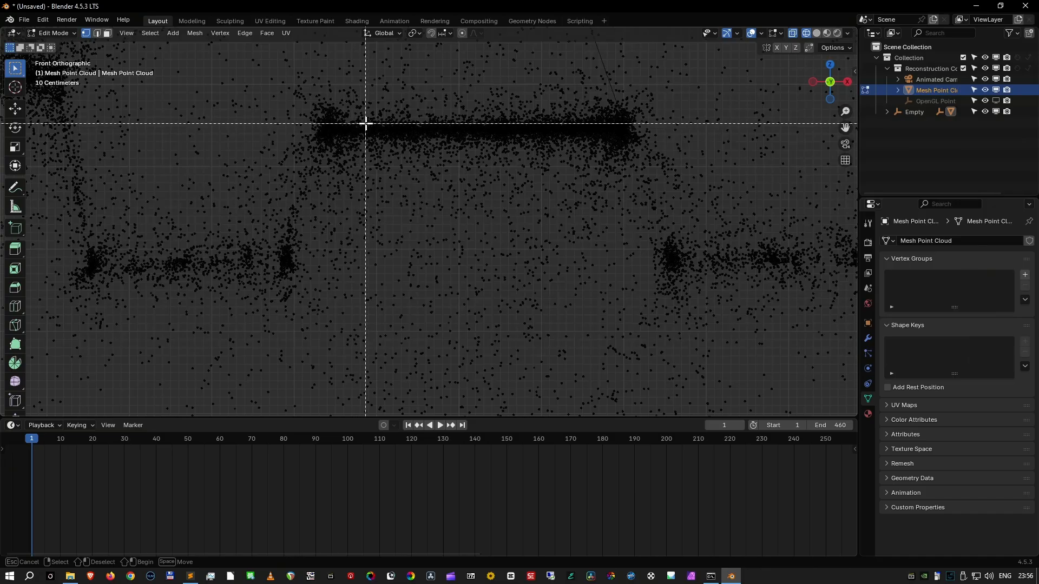
left_click_drag(369, 121, 609, 133)
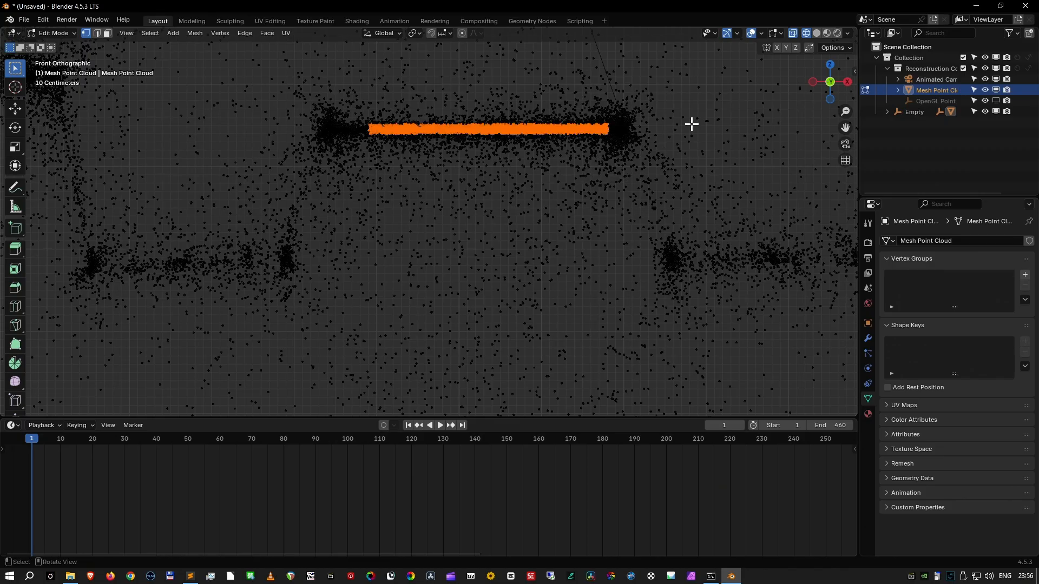
- Snap the 3D cursor to the selected tabletop points and check its height in the front view
key("KP_7")
middle_click_drag(591, 291, 595, 185, "shift")
mouse_move(561, 345)
middle_mouse_down("shift")
mouse_move(576, 230)
mouse_move(599, 162)
mouse_move(582, 228)
mouse_move(583, 155)
mouse_move(559, 200)
mouse_move(550, 169)
mouse_move(548, 179)
middle_mouse_up("shift")
scroll(583, 227, "down", 7)
key("shift")
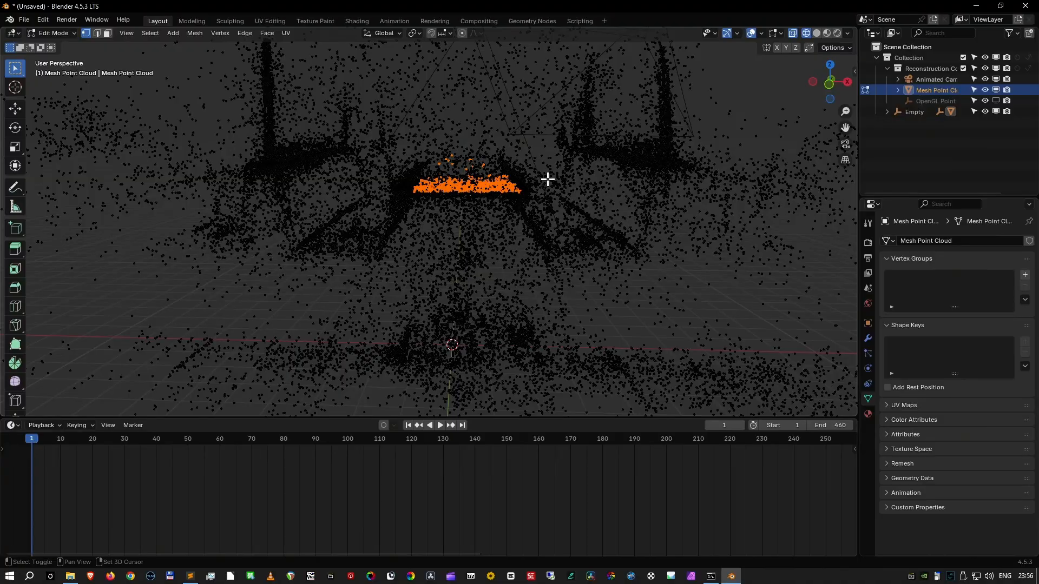
key("shift+s")
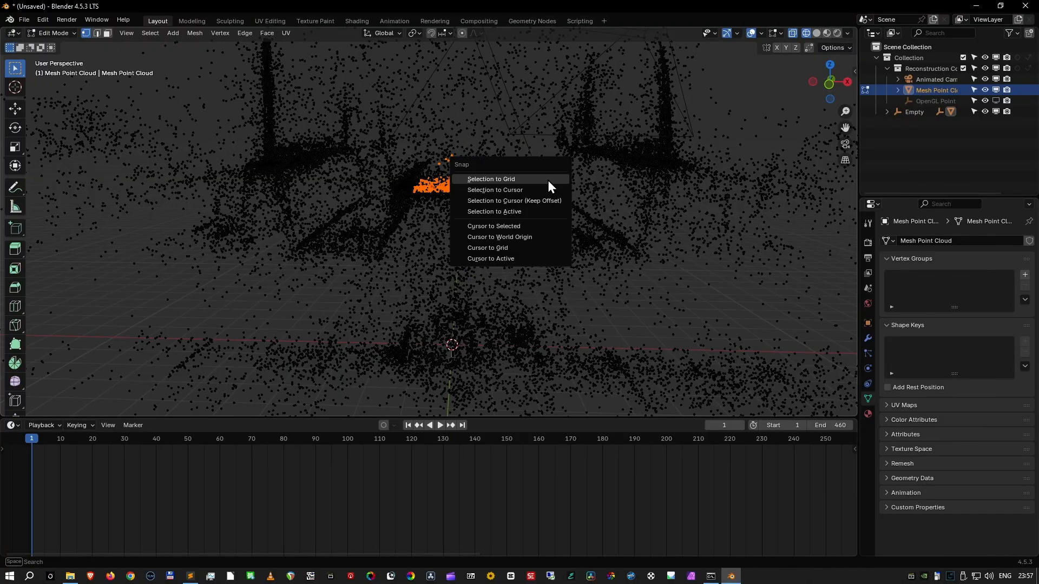
left_click(554, 226)
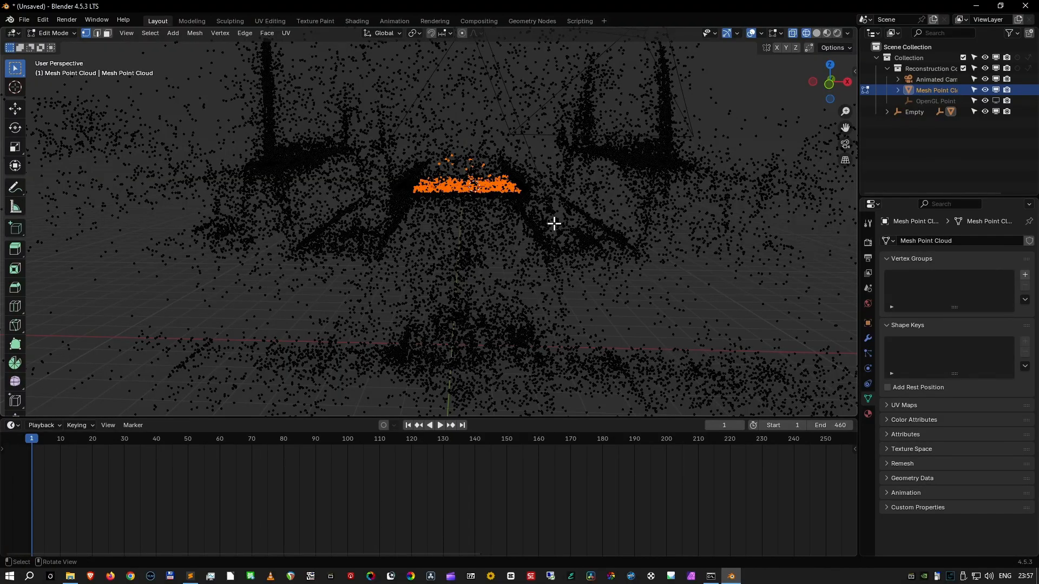
key("KP_1")
scroll(554, 223, "up", 5)
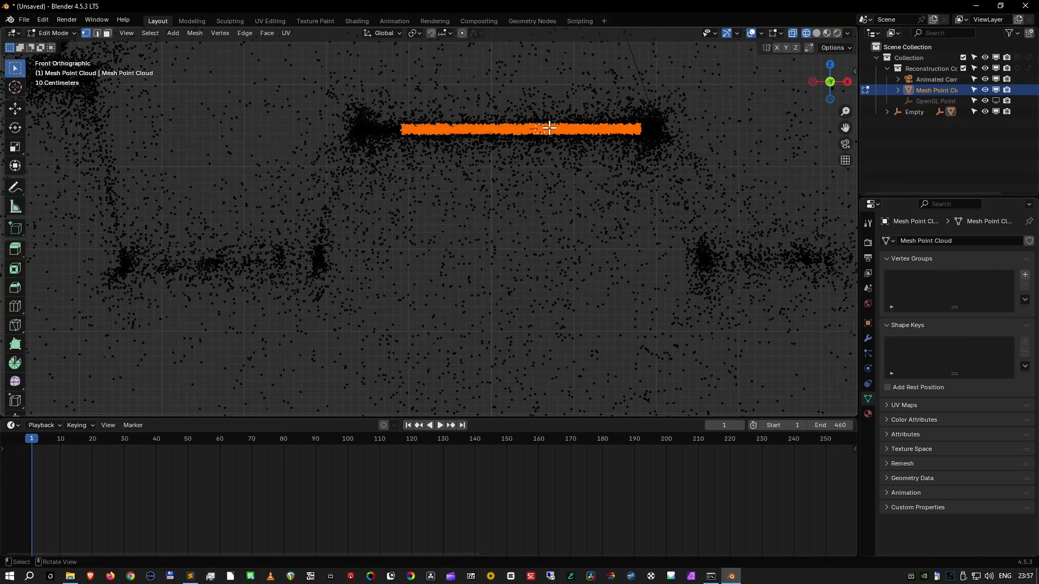
- Hide the Mesh Point Cloud in the viewport and try to add a plane at the 3D cursor in the top view
left_click(996, 88)
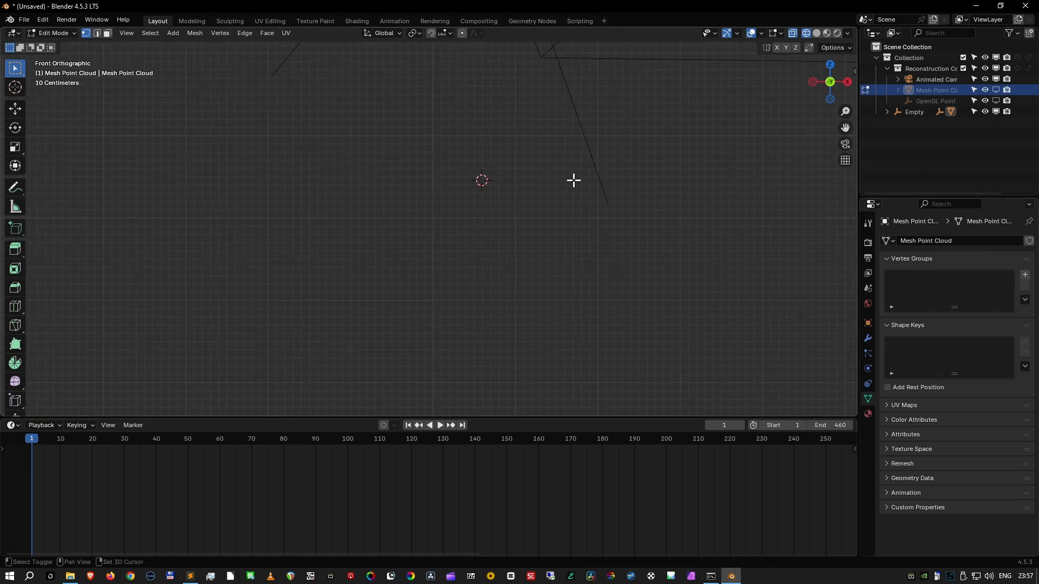
middle_click_drag(573, 181, 573, 180)
key("KP_7")
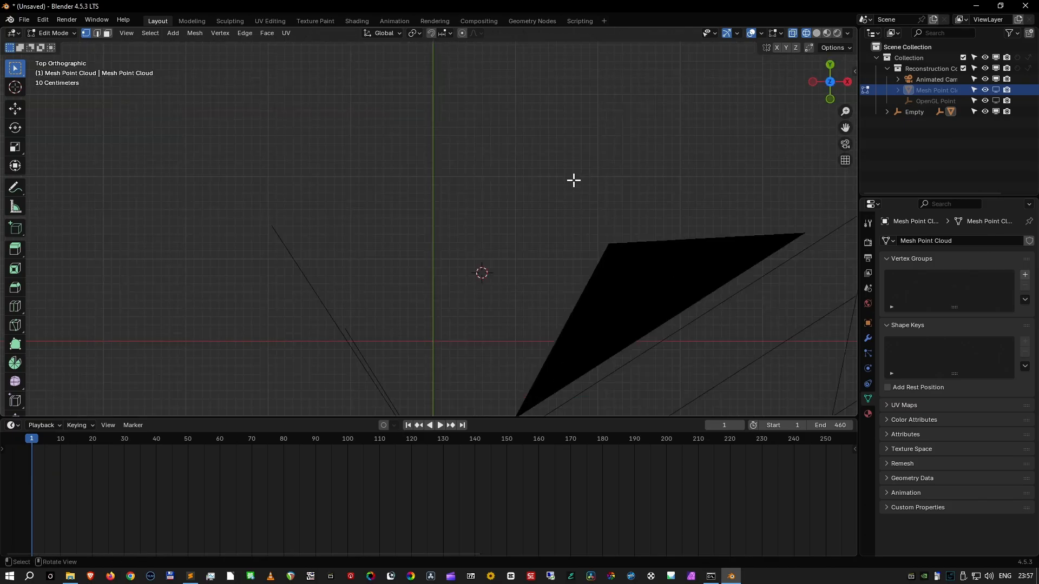
scroll(545, 221, "down", 3)
middle_click_drag(545, 221, 547, 174, "shift")
key("shift+a")
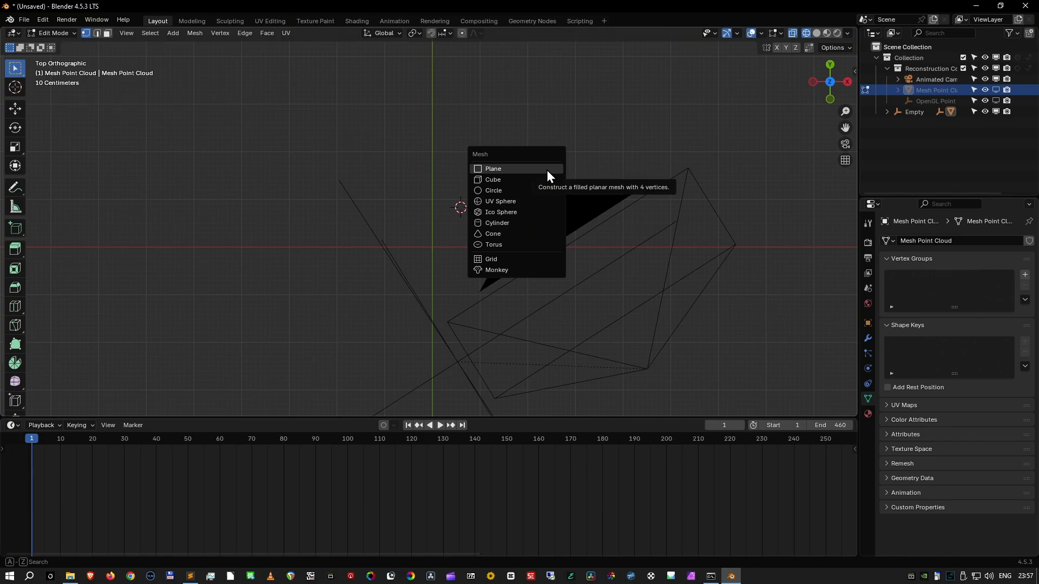
left_click(547, 170)
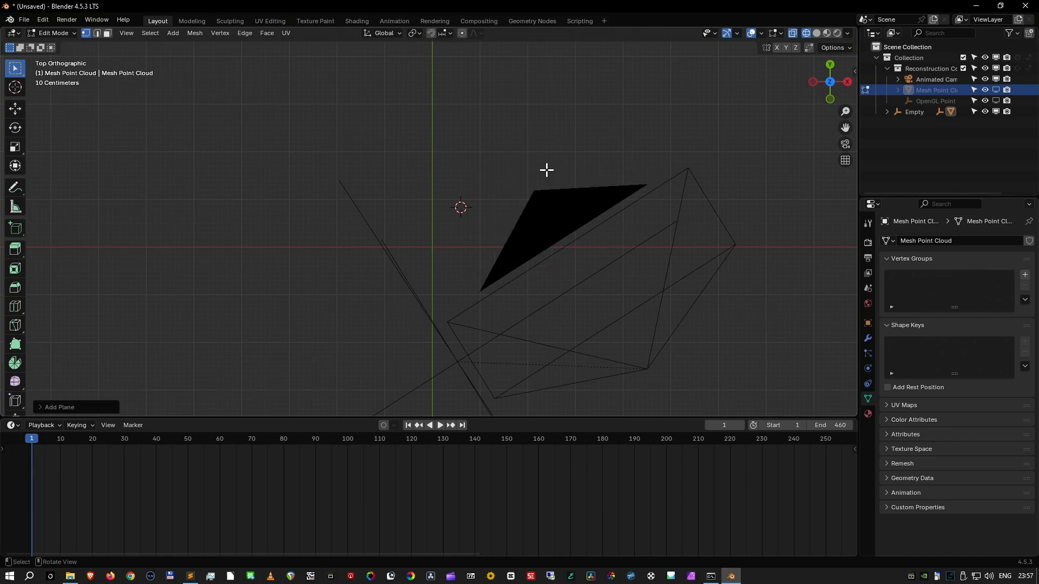
- In Object Mode, add a separate plane at the 3D cursor and show it in solid shading through the camera
key("Tab")
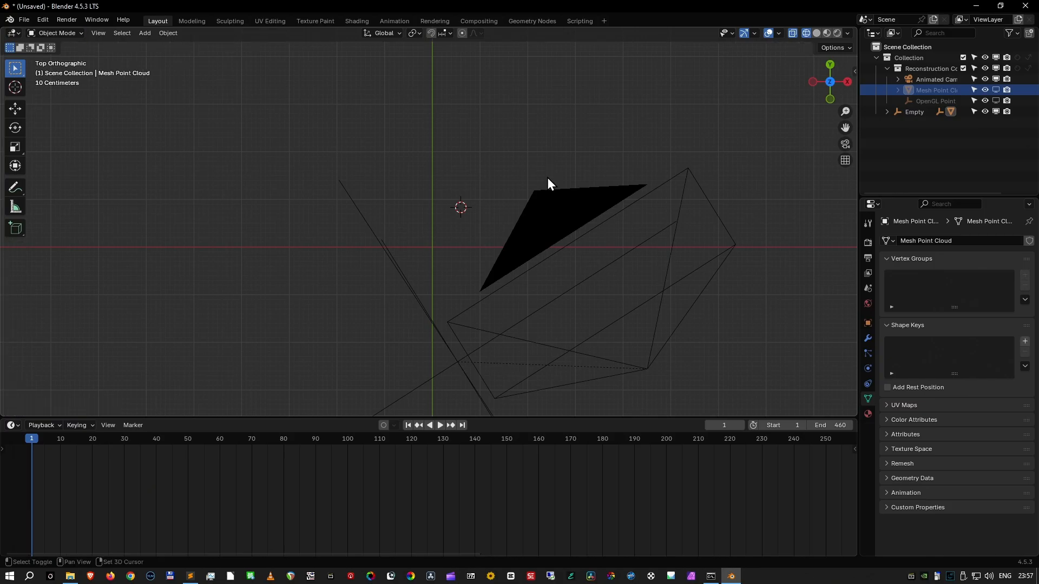
key("shift+a")
mouse_move(548, 190)
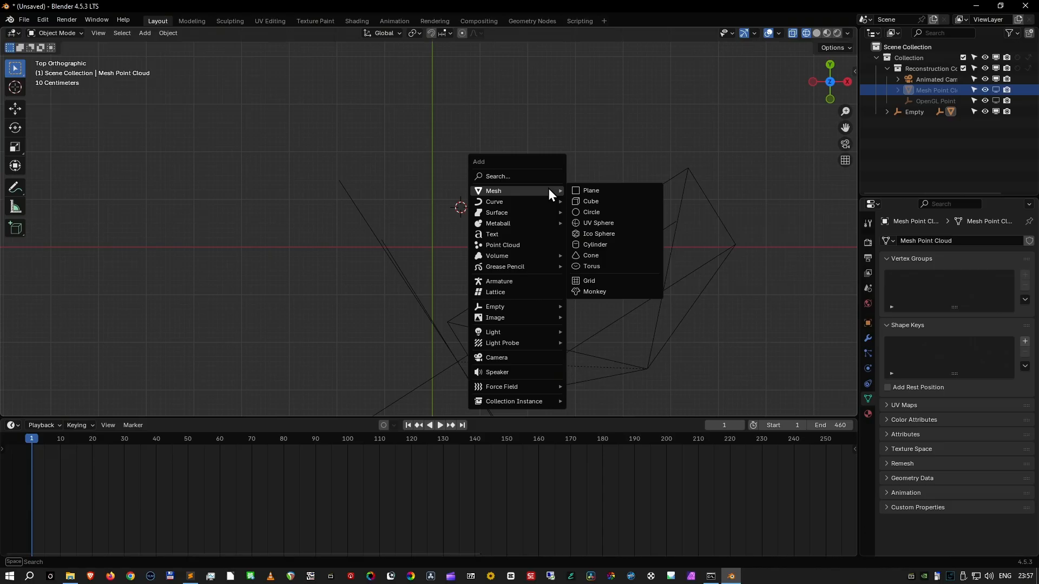
left_click(592, 192)
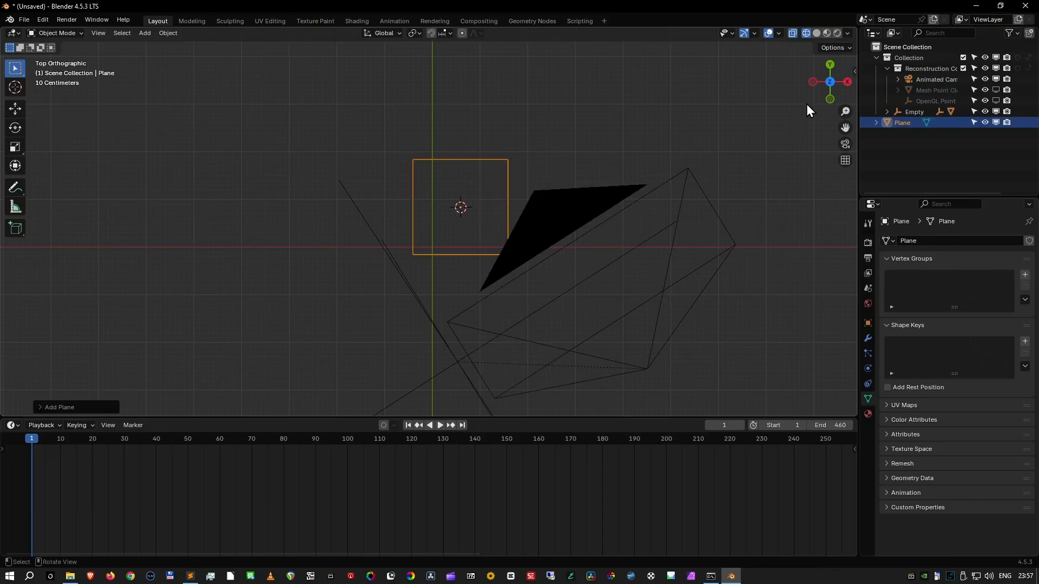
left_click(817, 34)
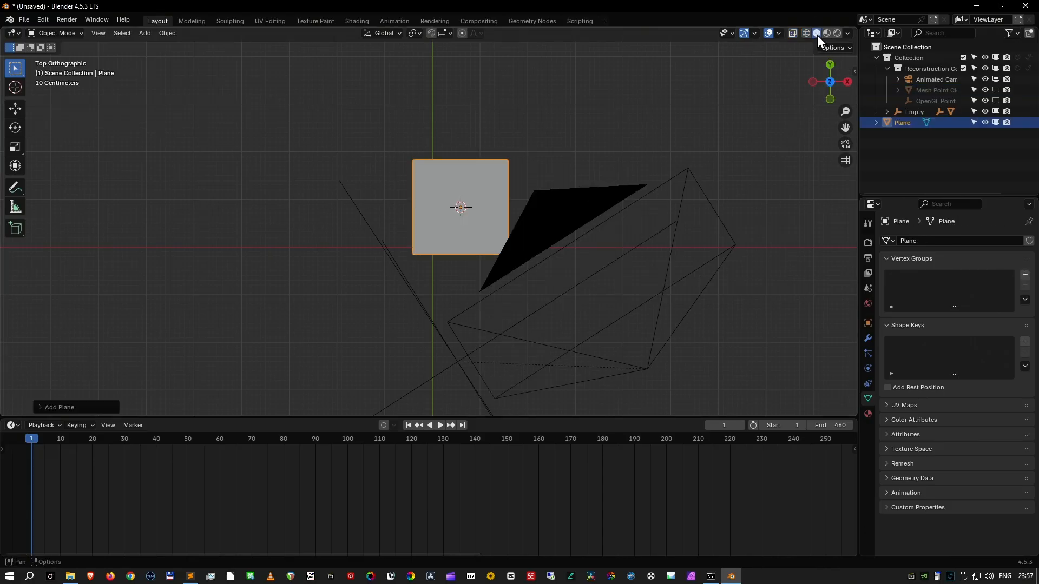
key("KP_0")
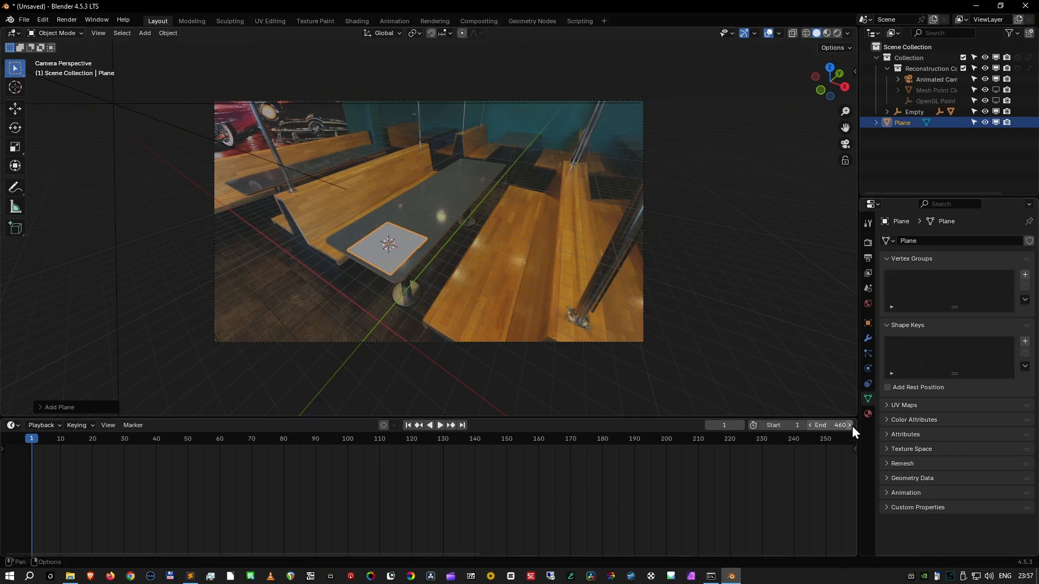
- Split the timeline area, turn the larger part into a second 3D viewport, and enlarge it to show the plane from above
mouse_move(856, 420)
left_mouse_down()
mouse_move(193, 411)
mouse_move(270, 421)
left_mouse_up()
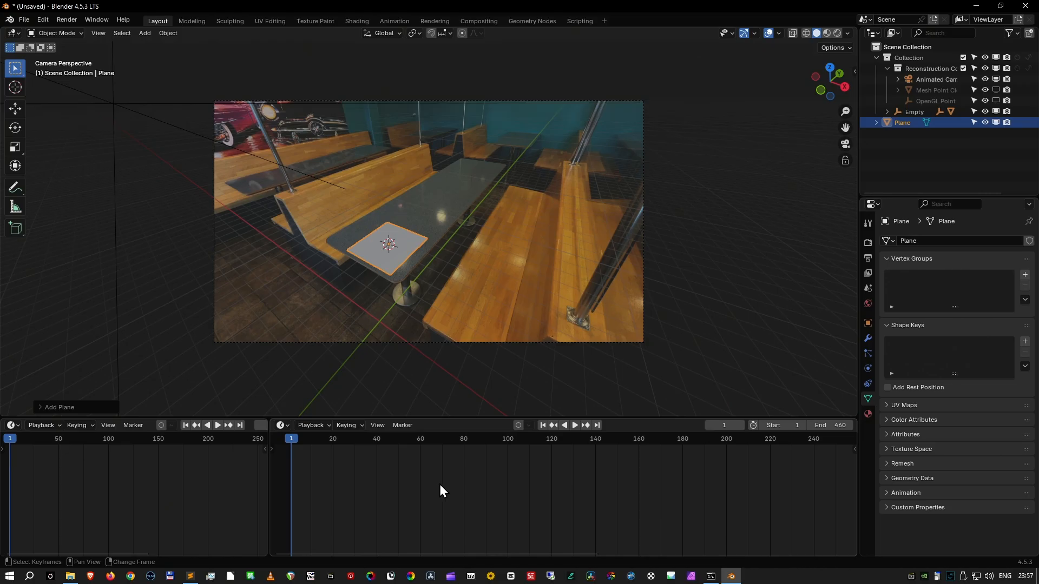
key("shift+F5")
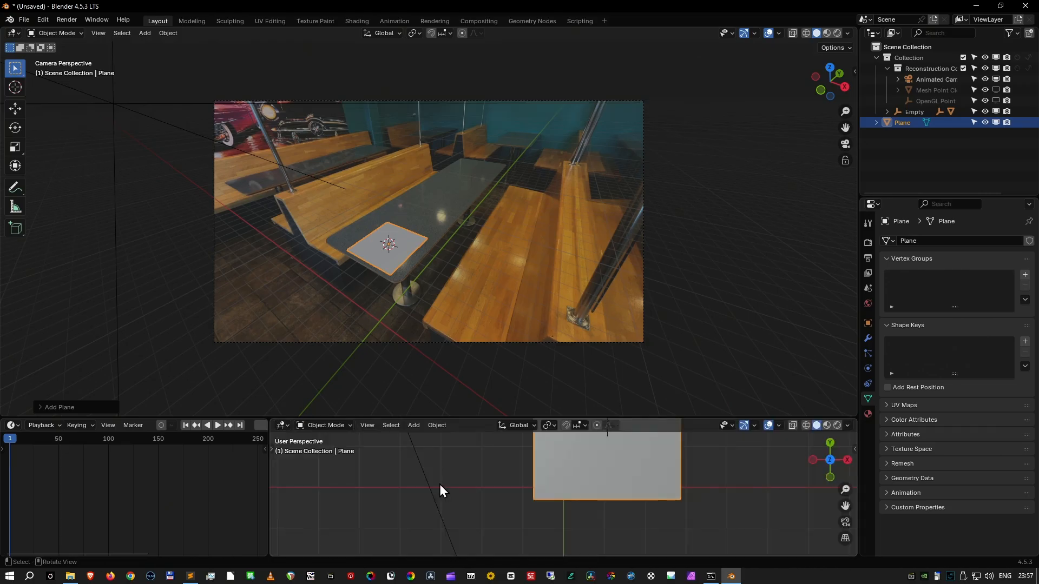
left_click_drag(529, 420, 533, 343)
mouse_move(680, 431)
middle_mouse_down("shift")
mouse_move(678, 486)
mouse_move(660, 424)
middle_mouse_up("shift")
scroll(677, 485, "down", 4)
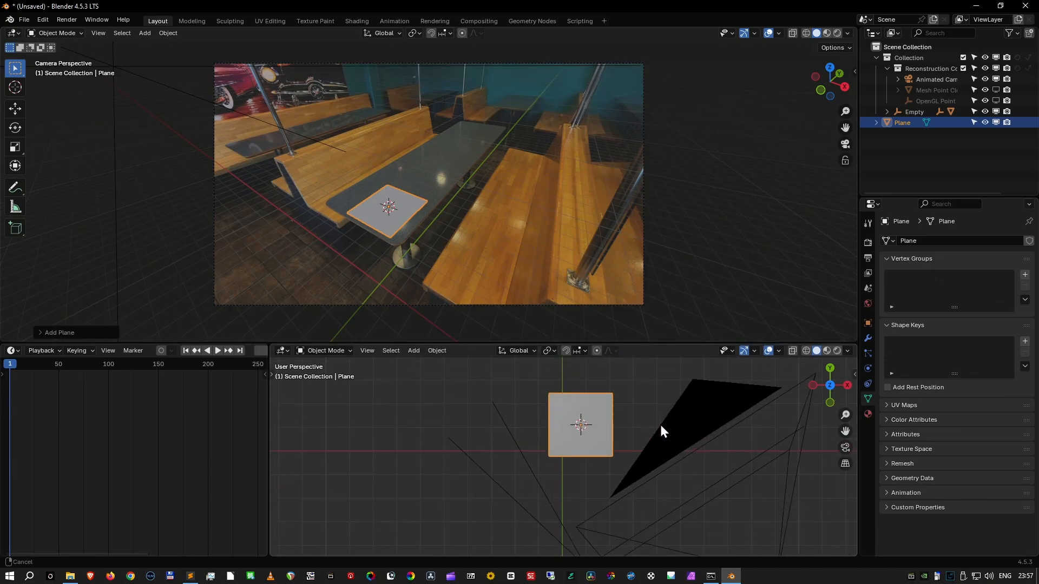
- Move the plane about 0.44 m along Y and shift it slightly along negative X on the tabletop
key("g")
key("y")
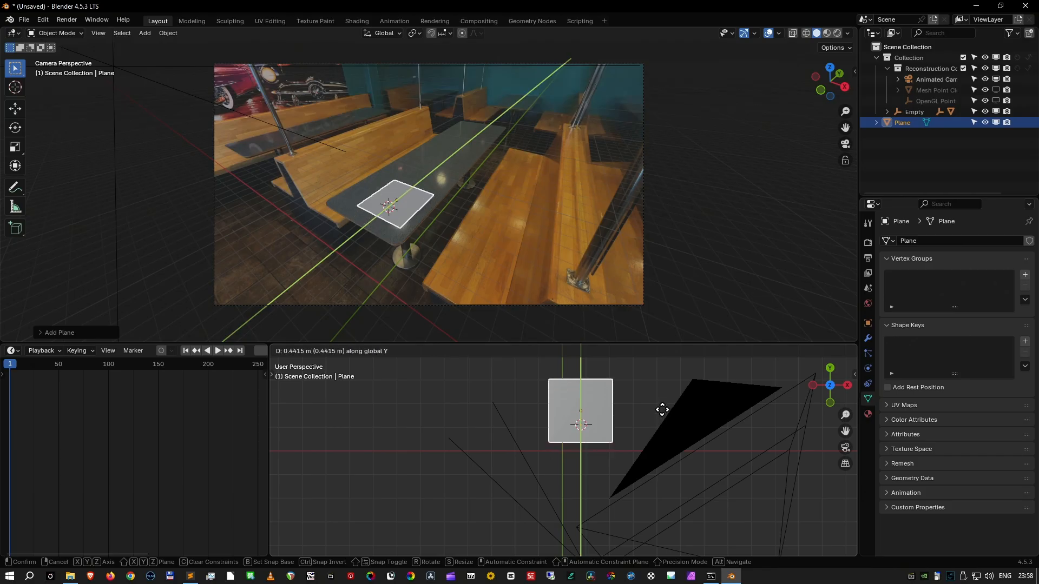
key("x")
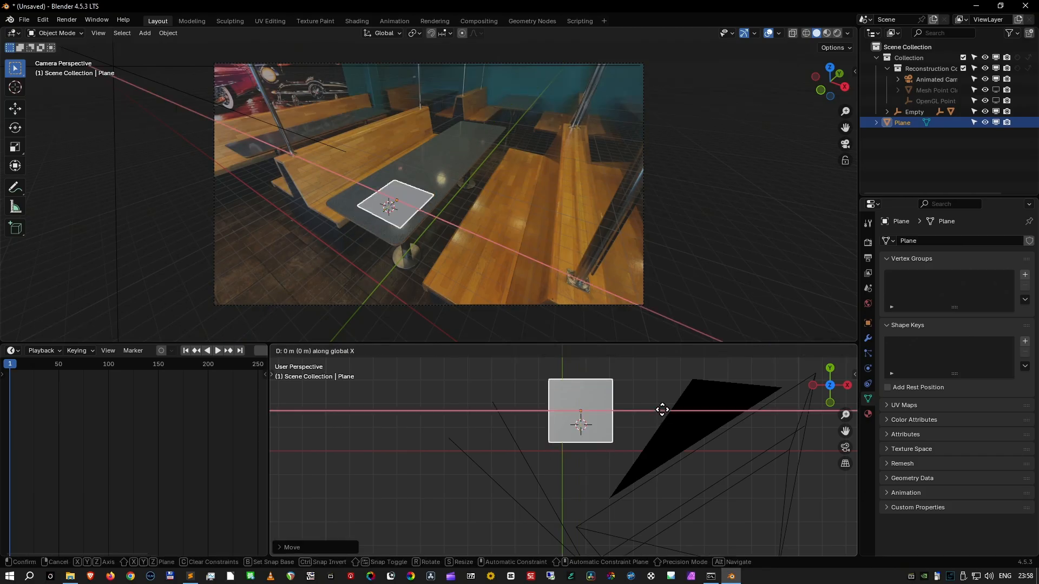
left_click(660, 410)
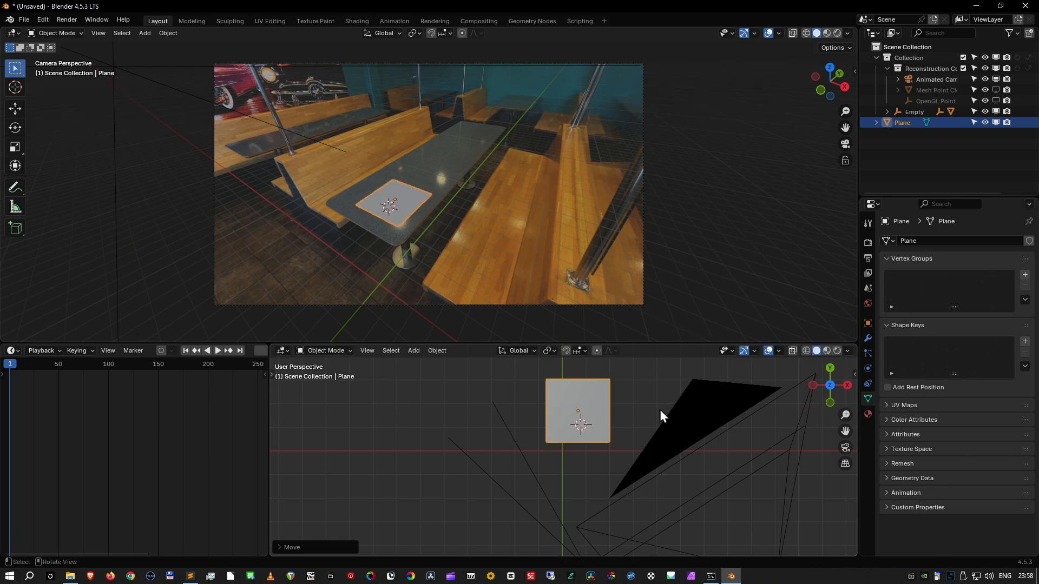
- Scale the plane about 1.5 times along X and shift it slightly along negative X to match the tabletop's width
key("s")
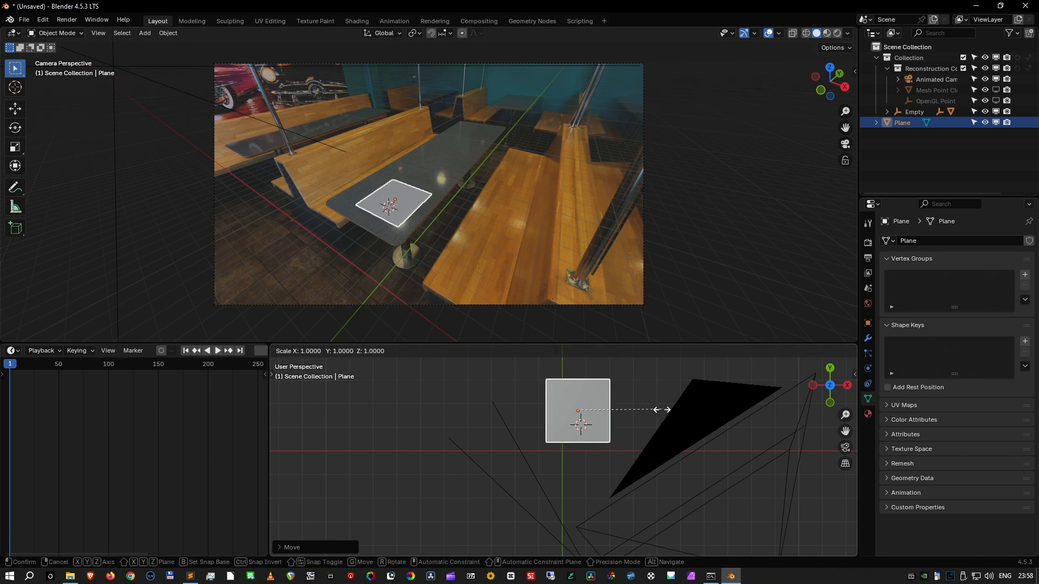
key("x")
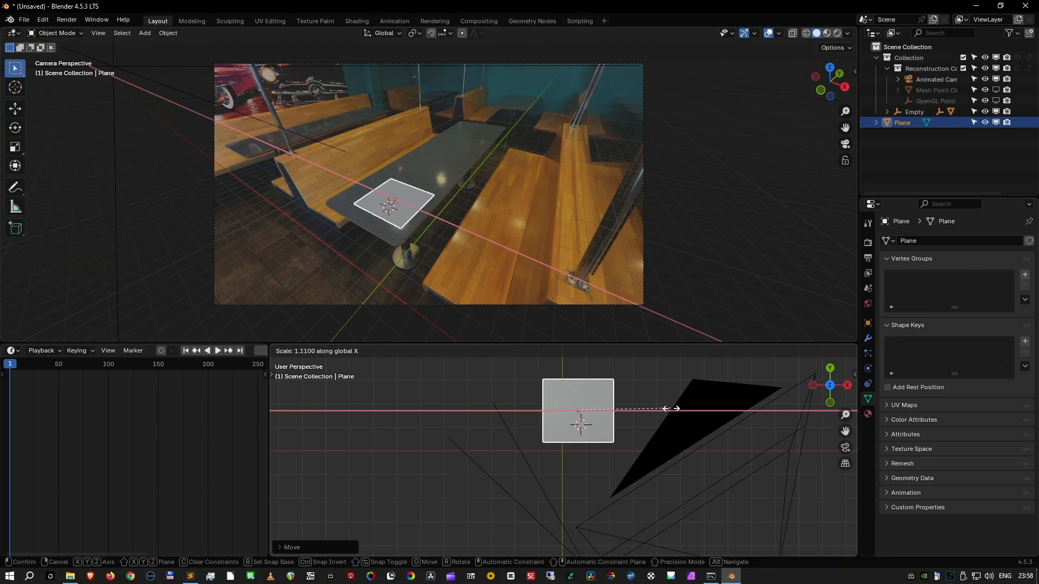
left_click(703, 413)
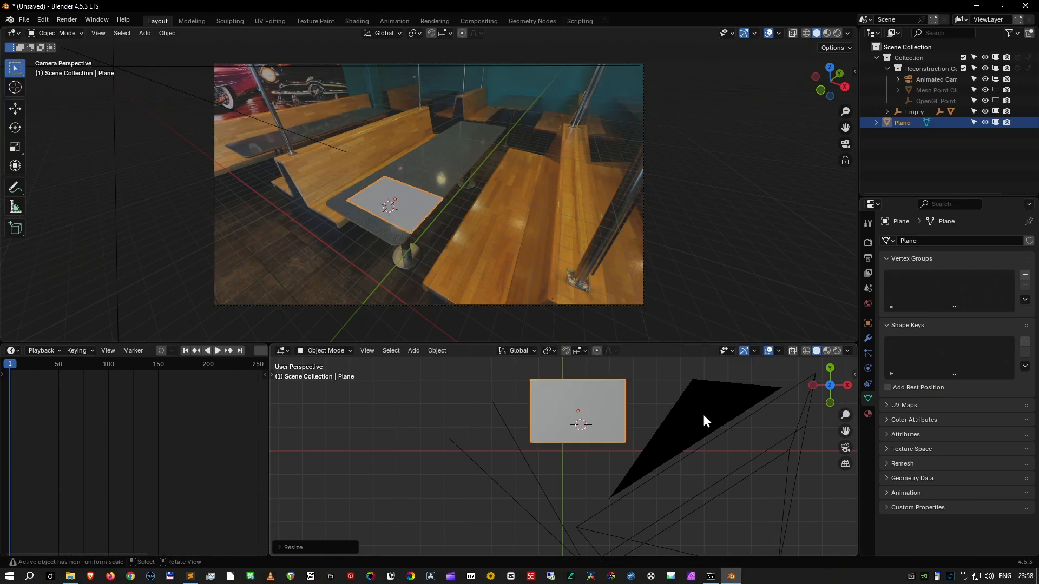
key("g")
key("x")
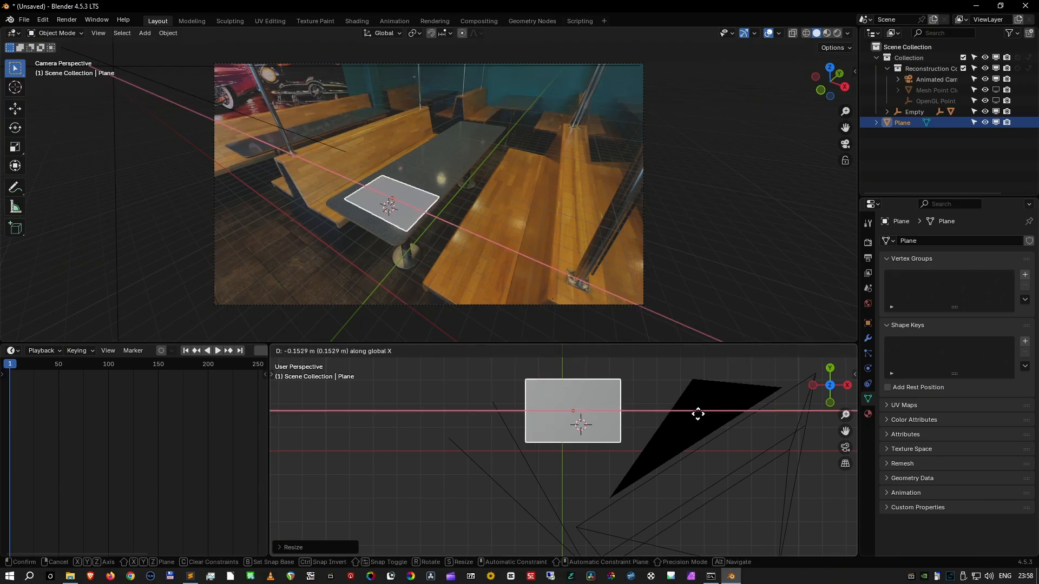
left_click(696, 415)
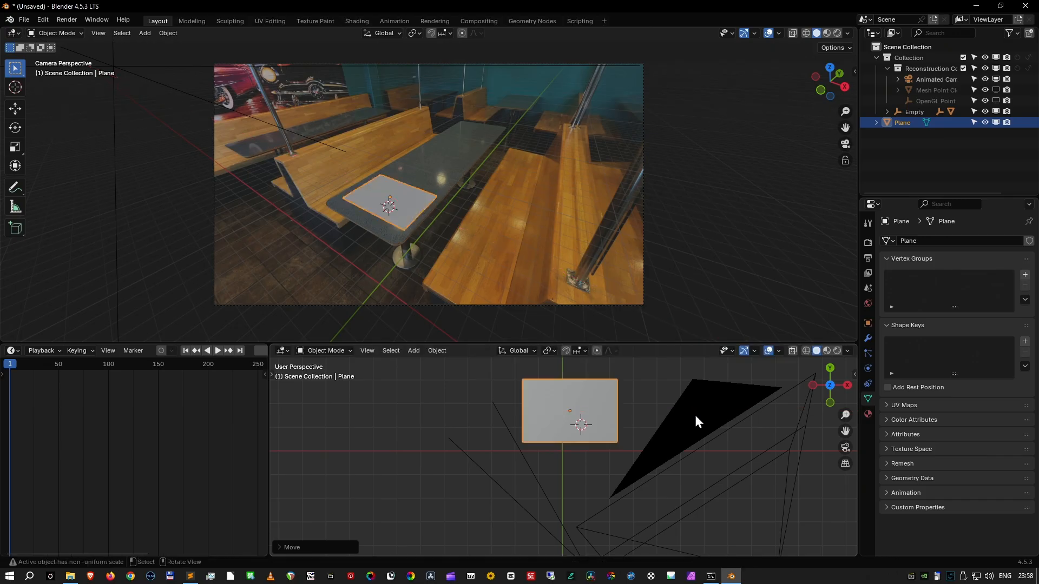
- Stretch the plane nearly three times along Y
key("s")
key("y")
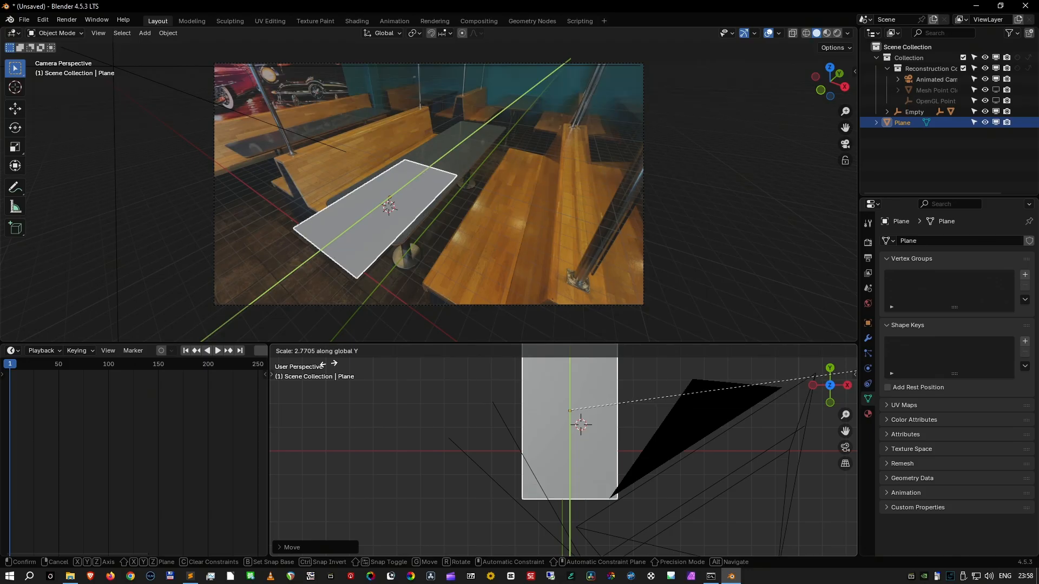
left_click(346, 361)
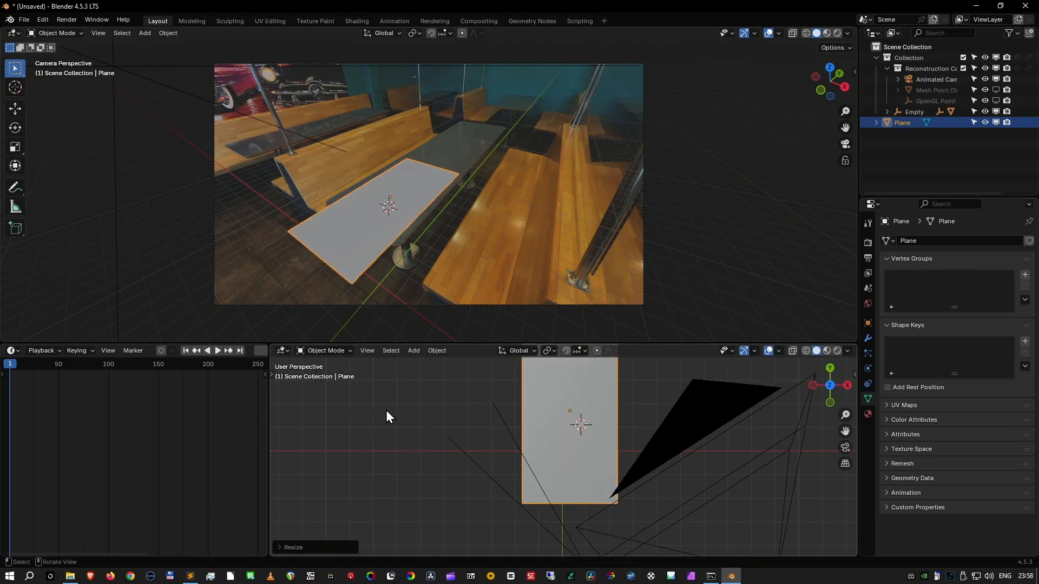
- Move the plane about 1.56 m along Y onto the tabletop and apply its scale
key("g")
key("y")
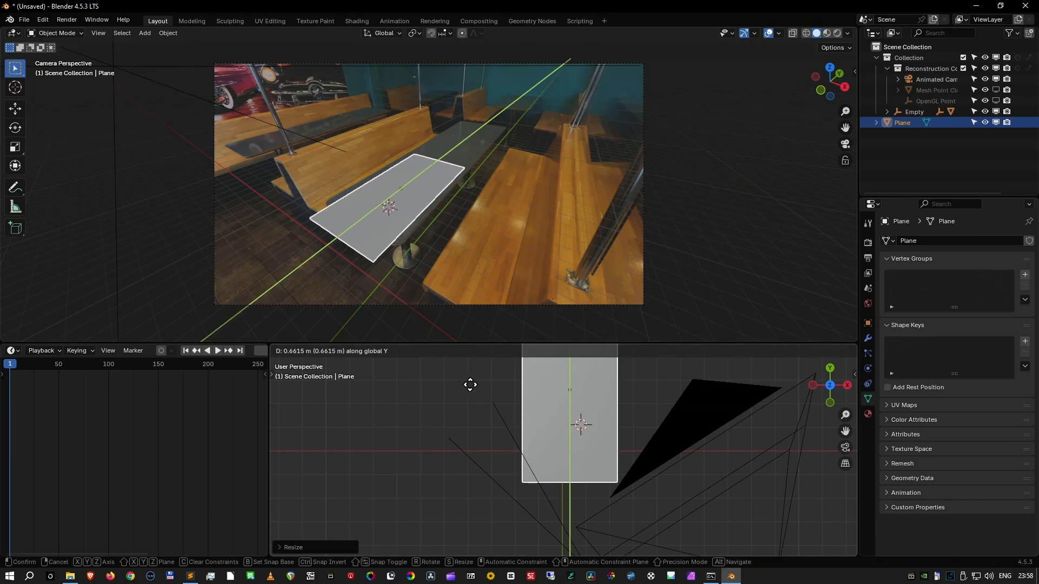
left_click(490, 360)
key("ctrl+a")
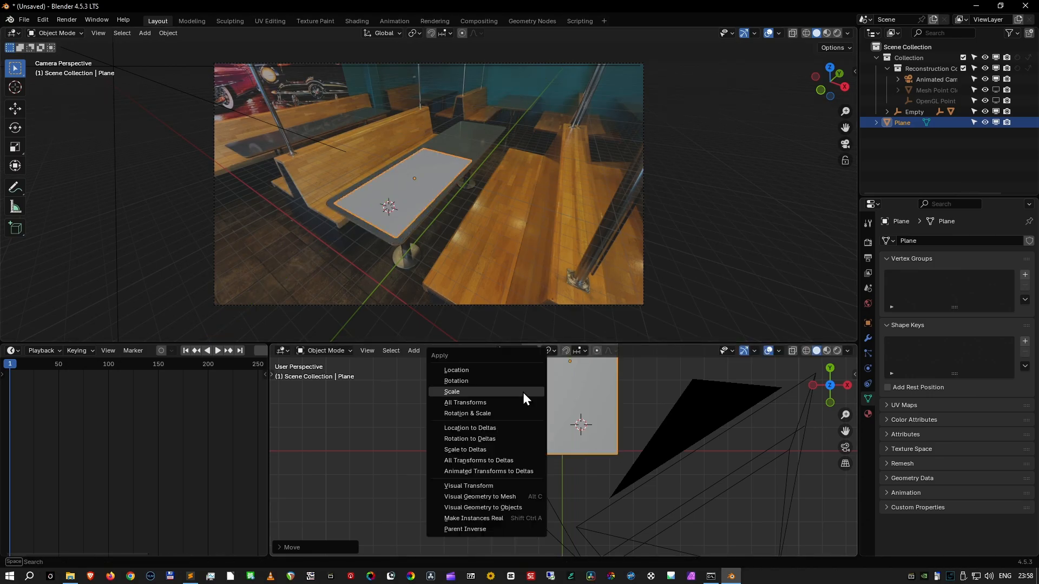
left_click(521, 394)
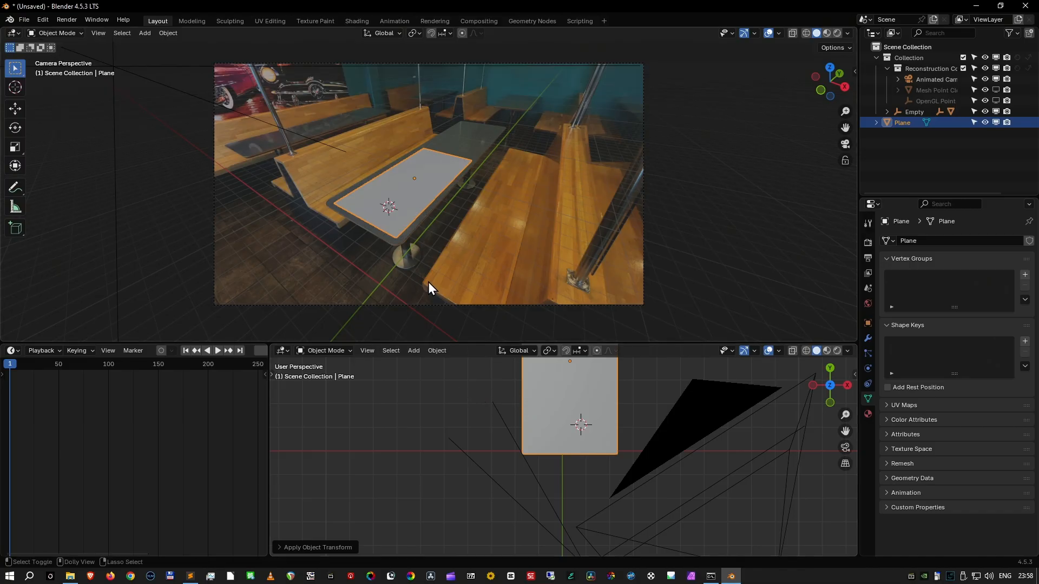
- Play the animation through the camera to check how the plane sticks to the tabletop, then return to frame 1
key("space")
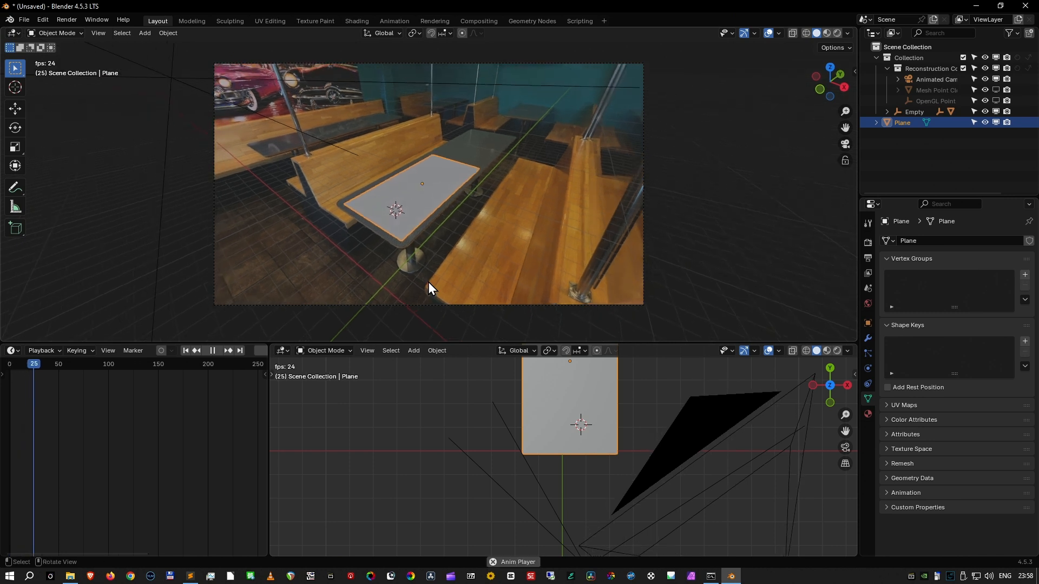
scroll(450, 235, "up", 3)
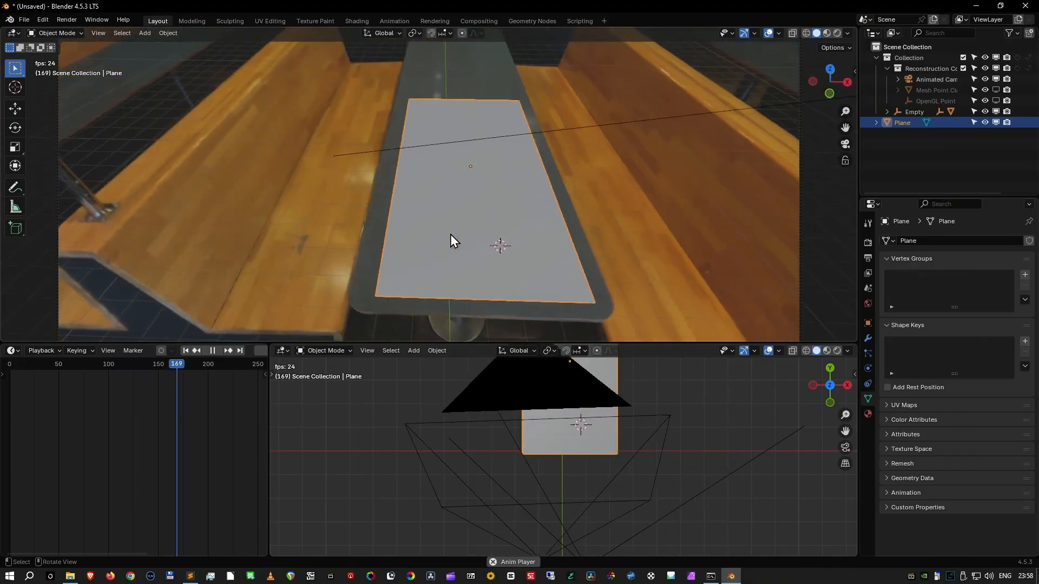
key("space")
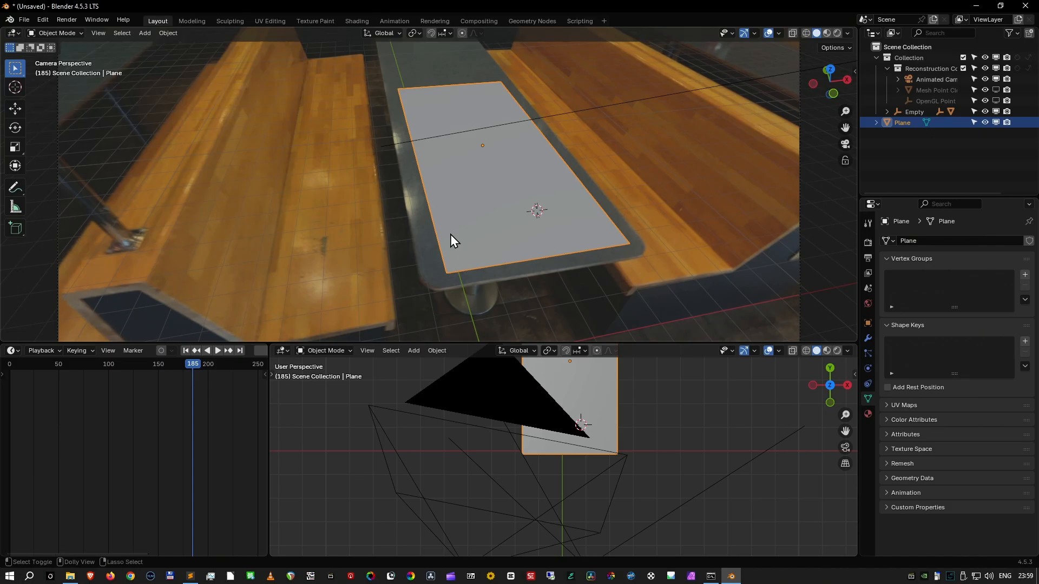
key("shift+Left")
key("space")
key("Escape")
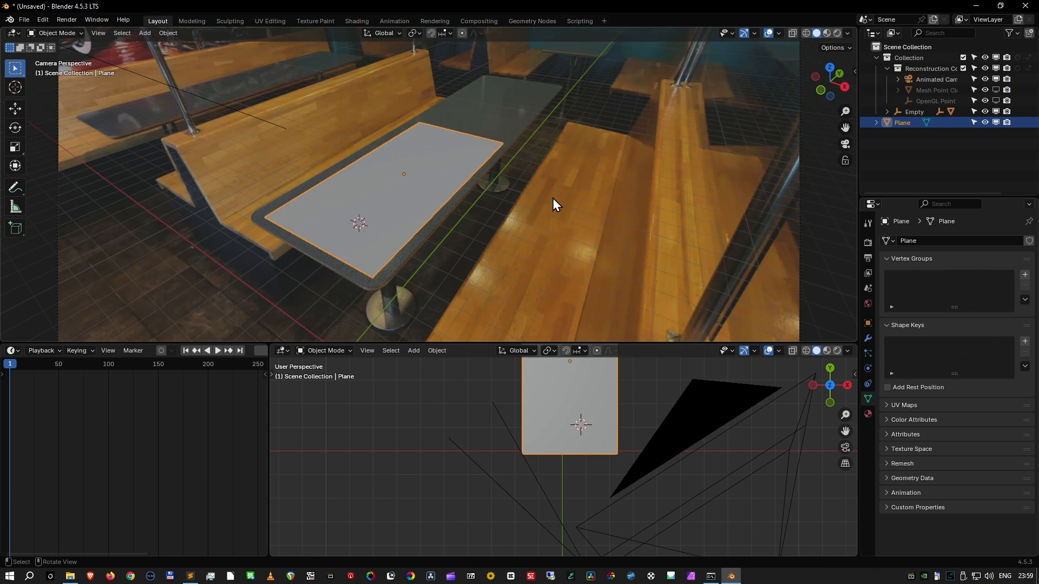
- Set the render engine to Cycles
left_click(868, 243)
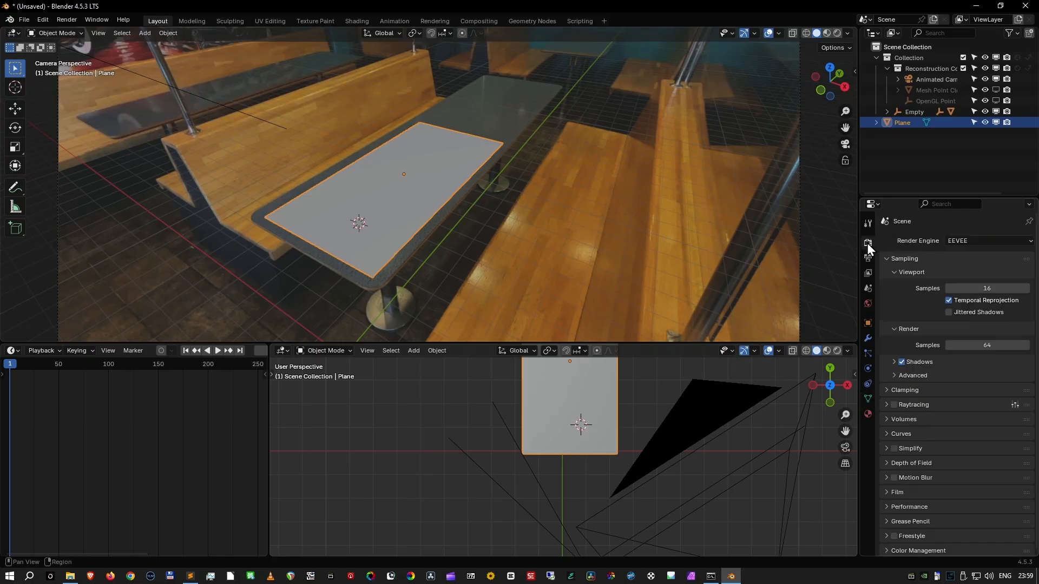
left_click(986, 245)
left_click(980, 278)
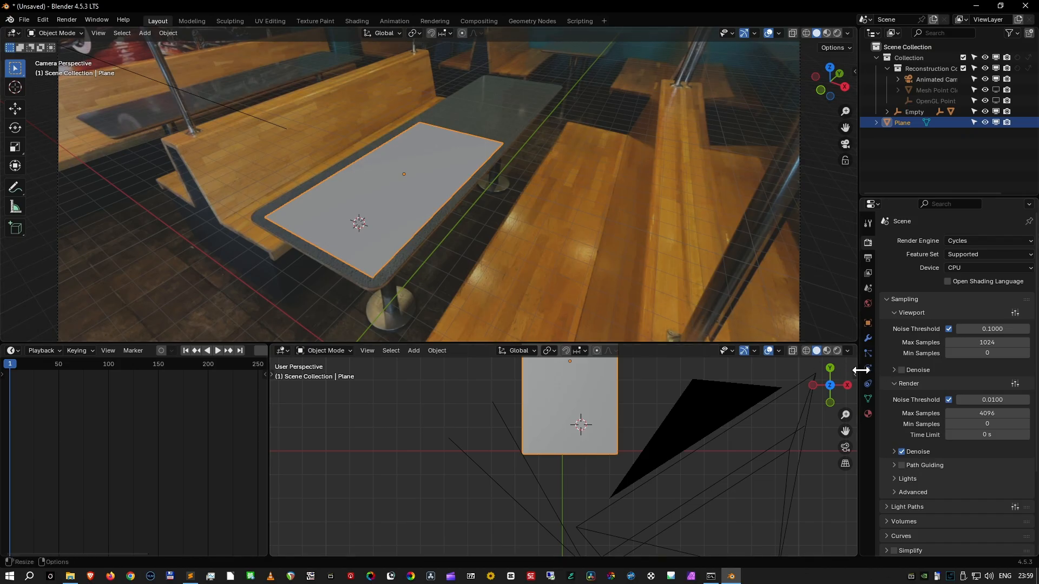
- Make the tabletop plane a Shadow Catcher in its object visibility settings
left_click(868, 324)
scroll(888, 395, "down", 1)
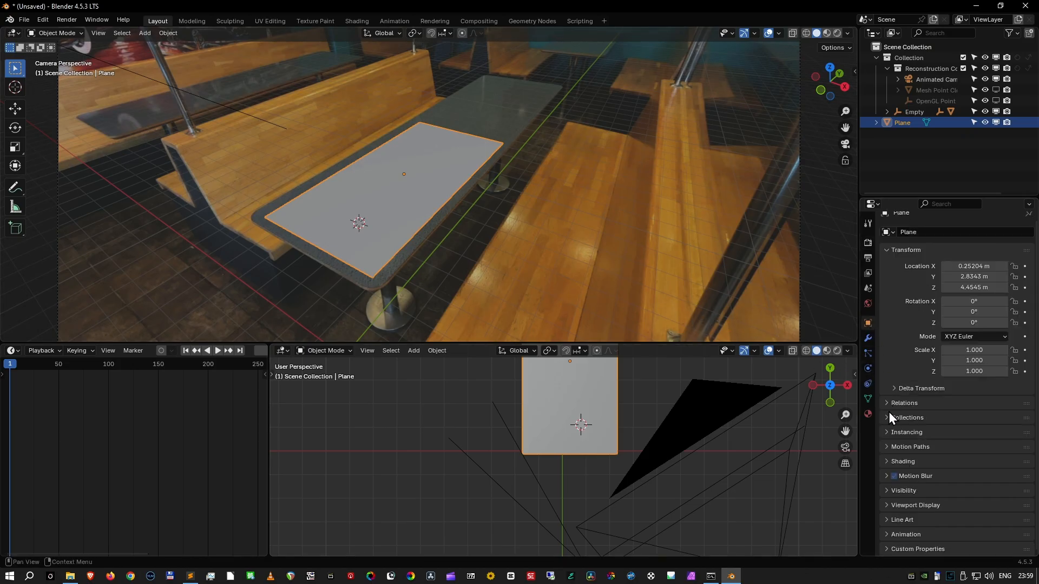
left_click(885, 491)
scroll(888, 490, "down", 3)
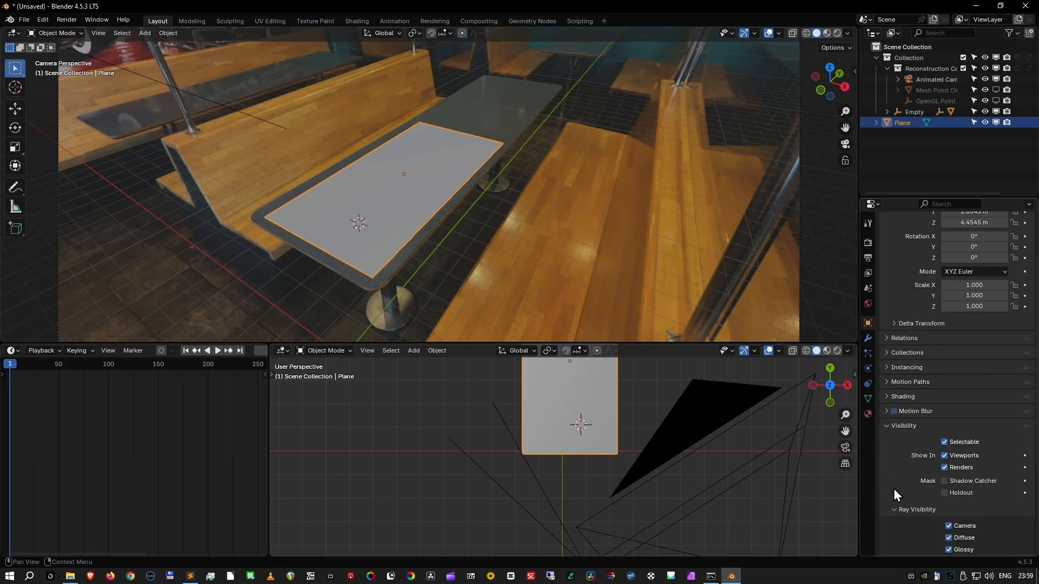
left_click(953, 483)
- Add a Sun light at the 3D cursor and raise it about 2.73 m along Z above the plane
key("KP_1")
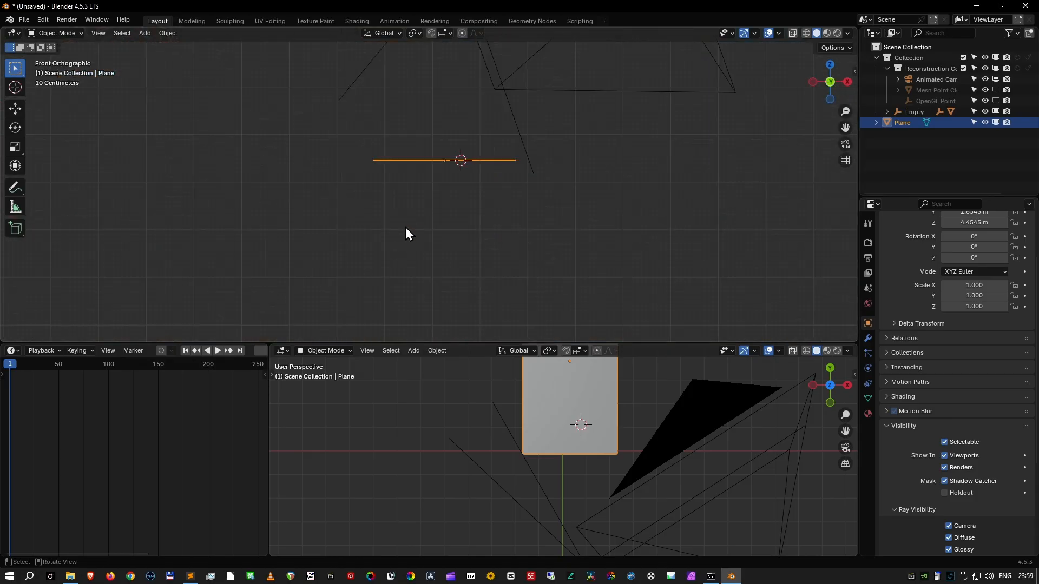
middle_click_drag(491, 194, 489, 271, "shift")
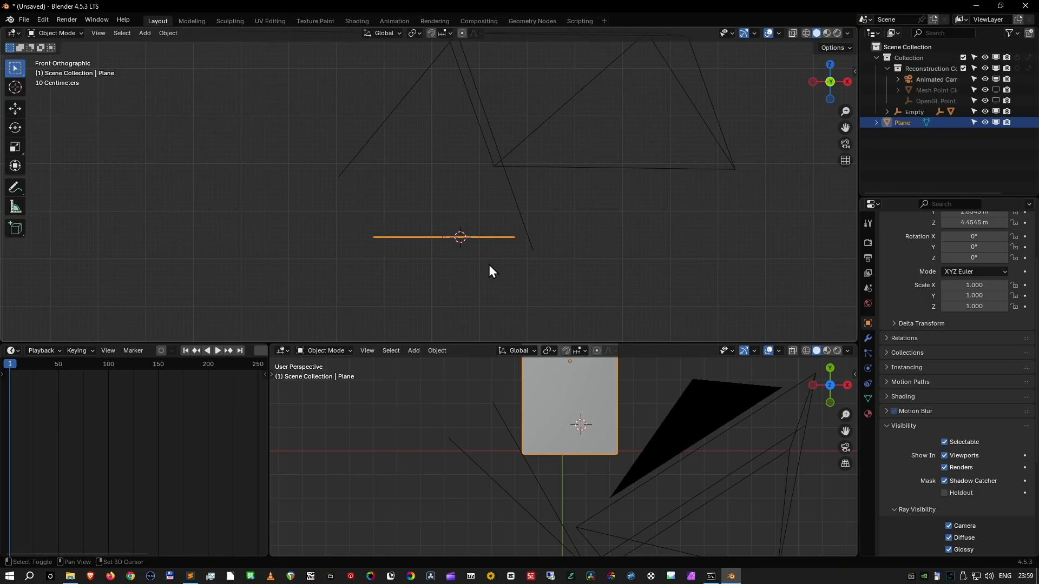
key("shift+a")
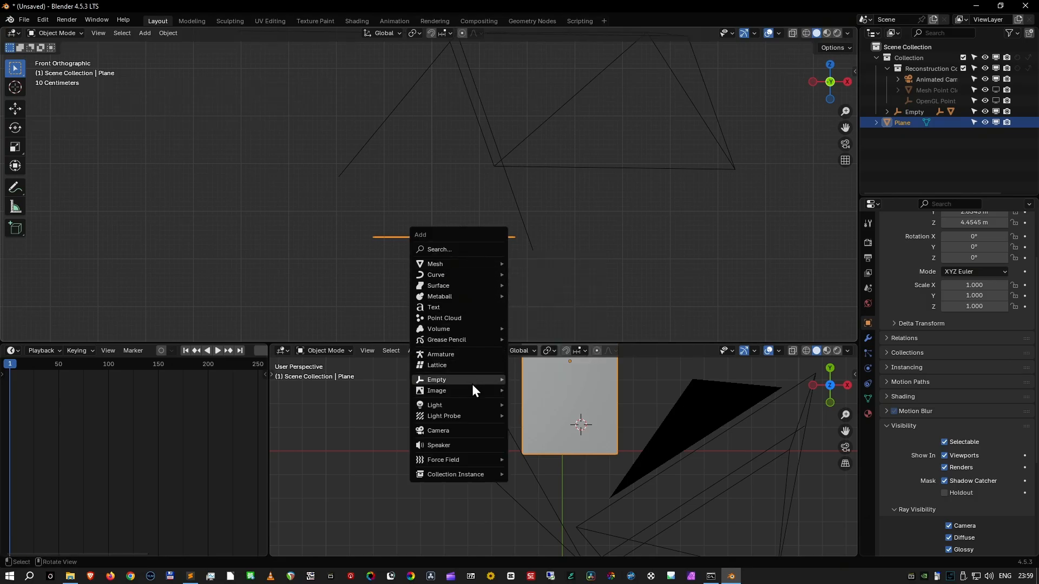
mouse_move(474, 405)
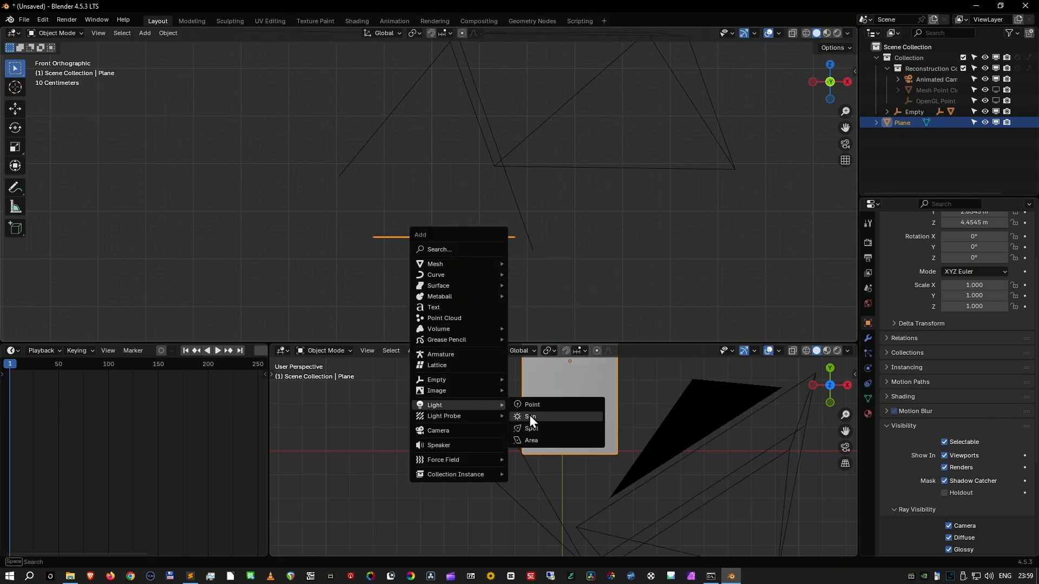
left_click(567, 417)
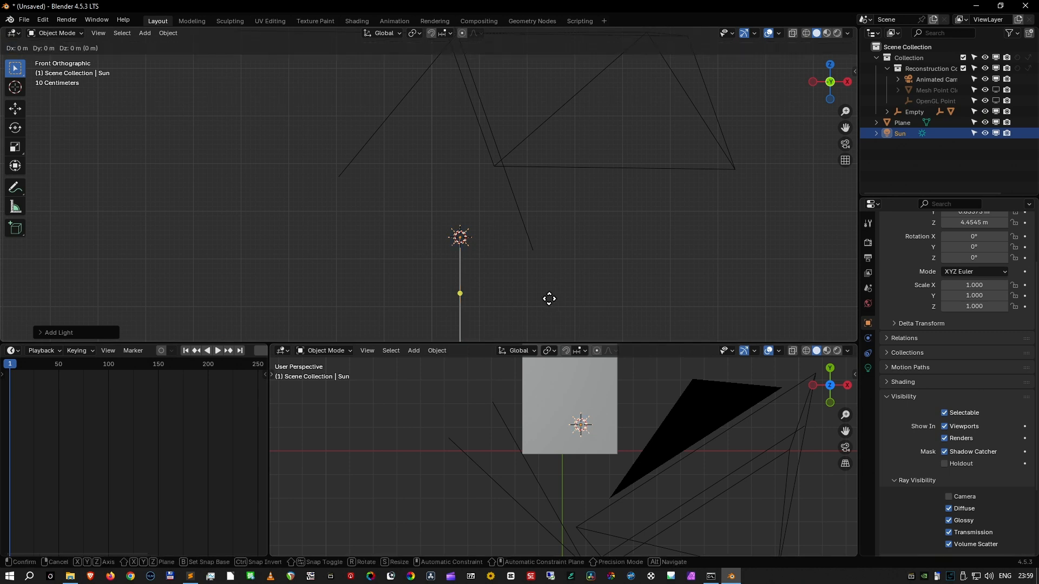
key("g")
key("z")
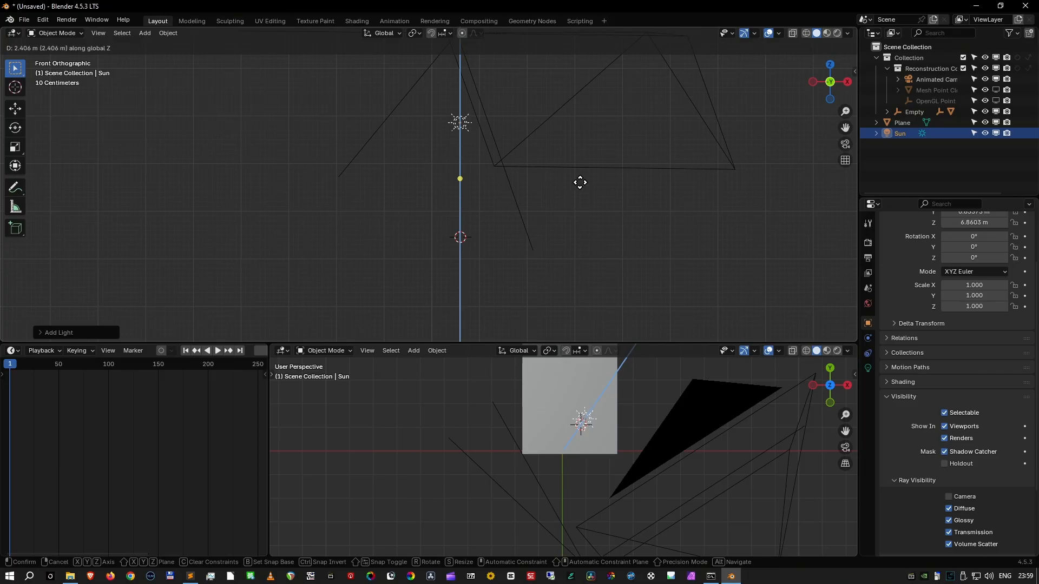
left_click(583, 171)
scroll(587, 186, "down", 5)
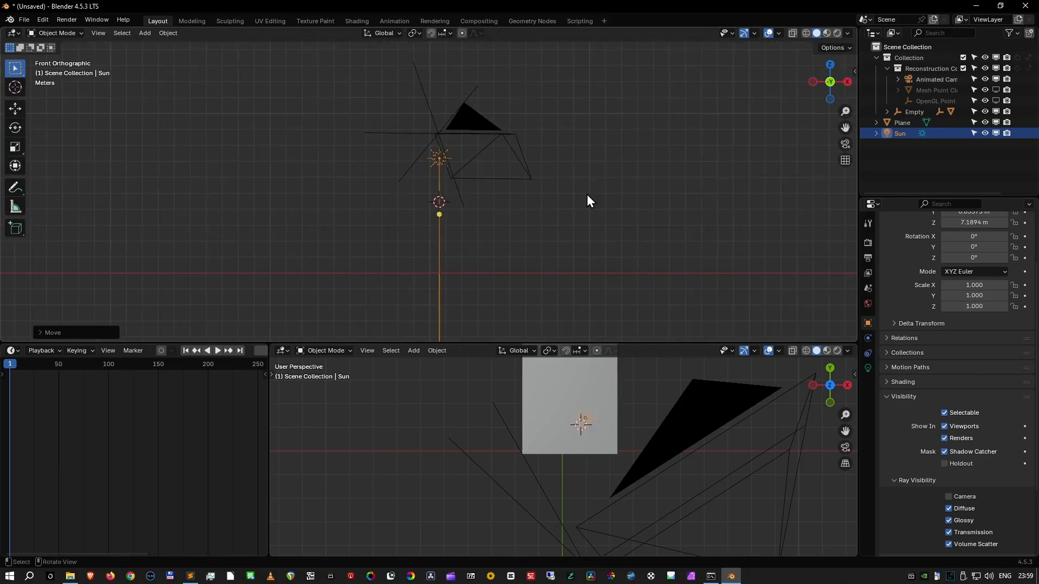
- Move the sun along positive X in the front view and rotate it about 40.7° around Y toward the plane
key("KP_0")
key("KP_1")
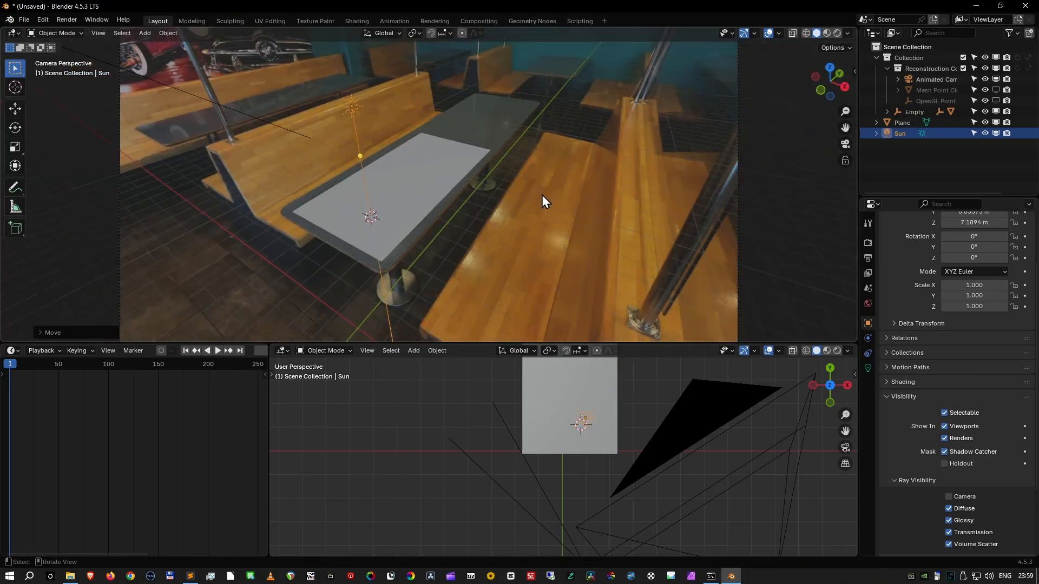
key("g")
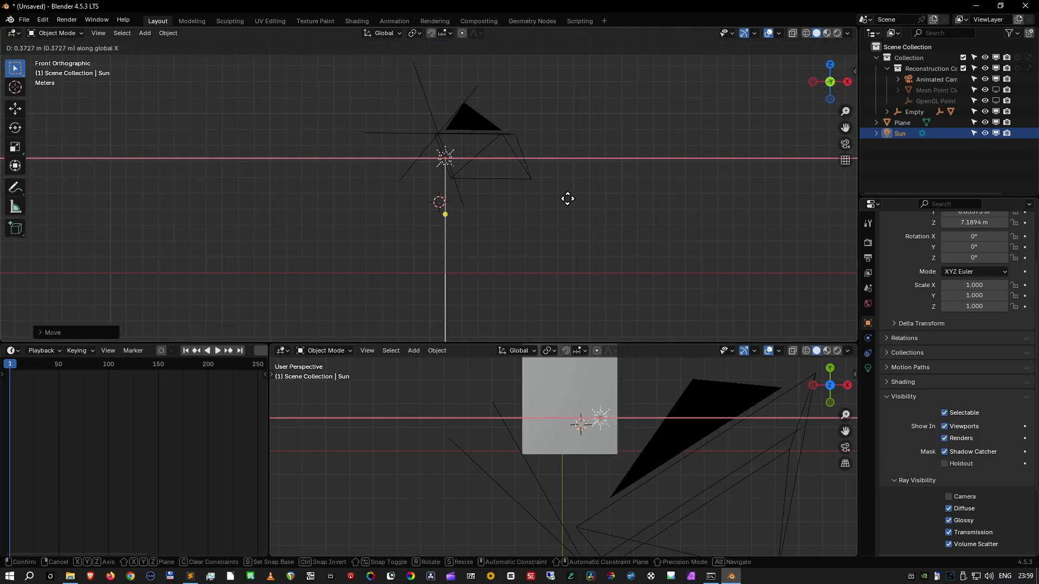
key("r")
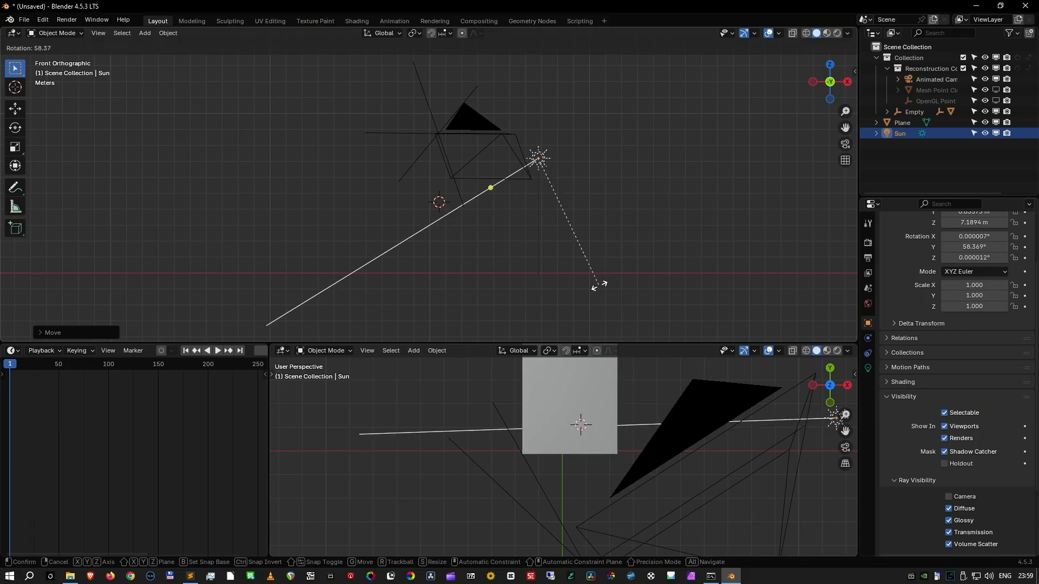
left_click(638, 265)
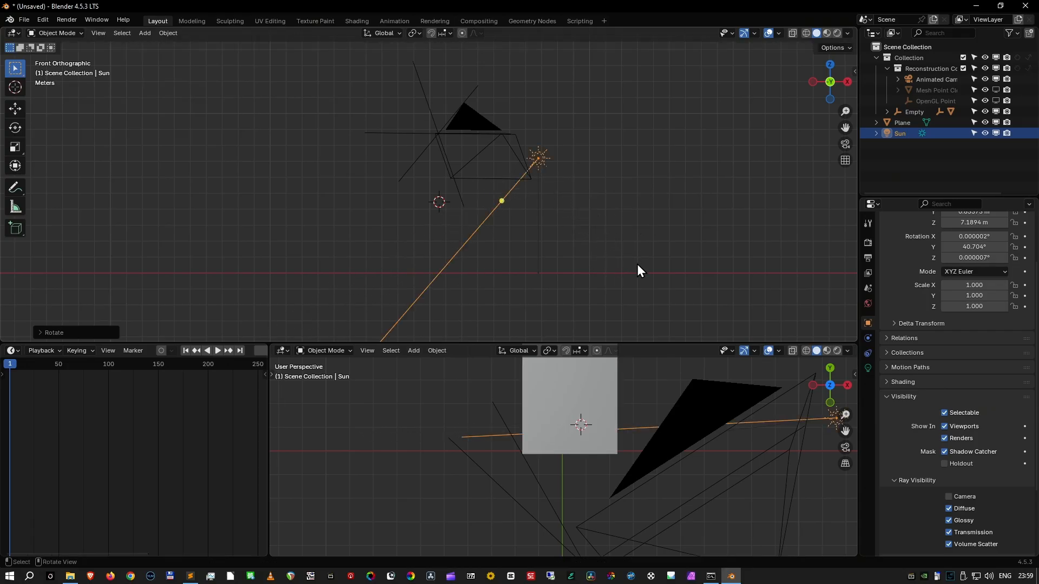
- Show the main viewport in Material Preview shading with Scene World lighting, and view the plane and sun from the camera and from above
left_click(848, 33)
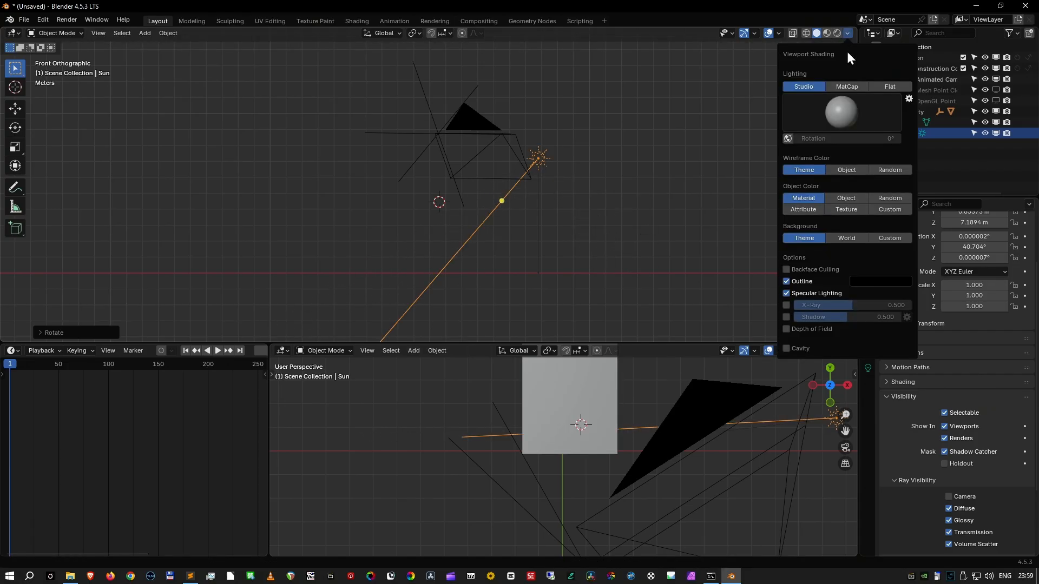
left_click(823, 34)
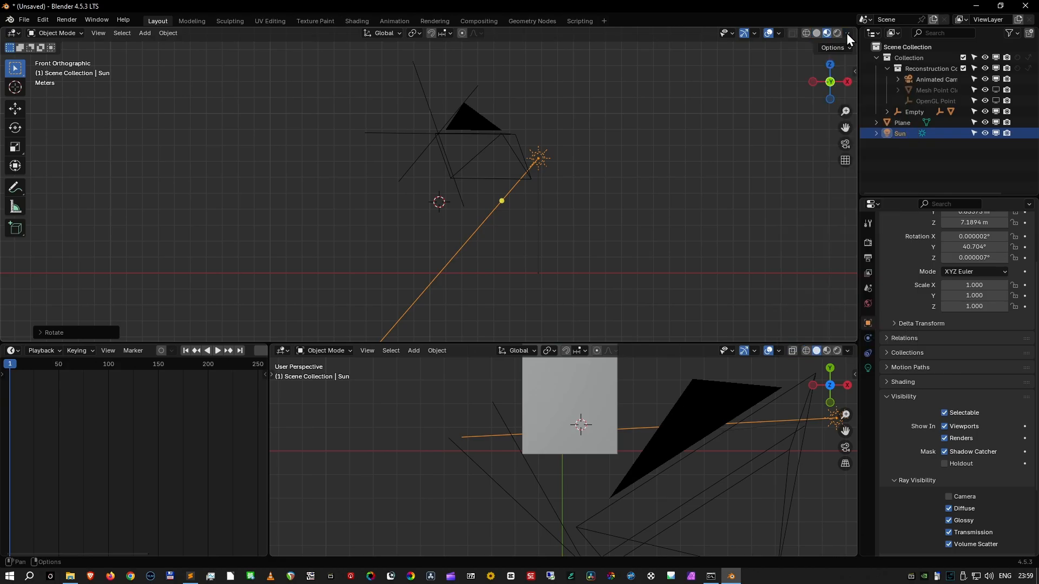
left_click(847, 33)
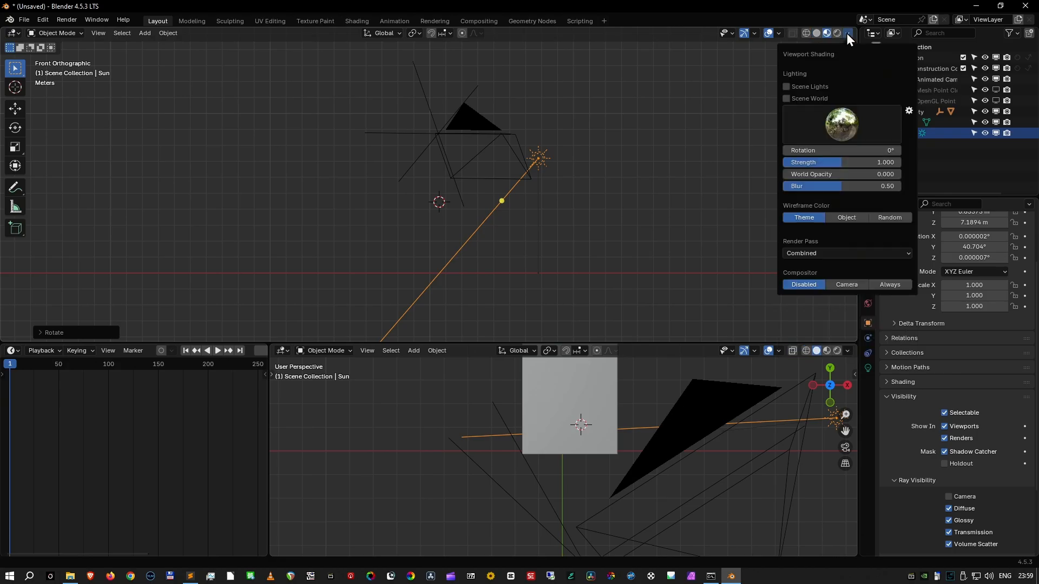
left_click(801, 99)
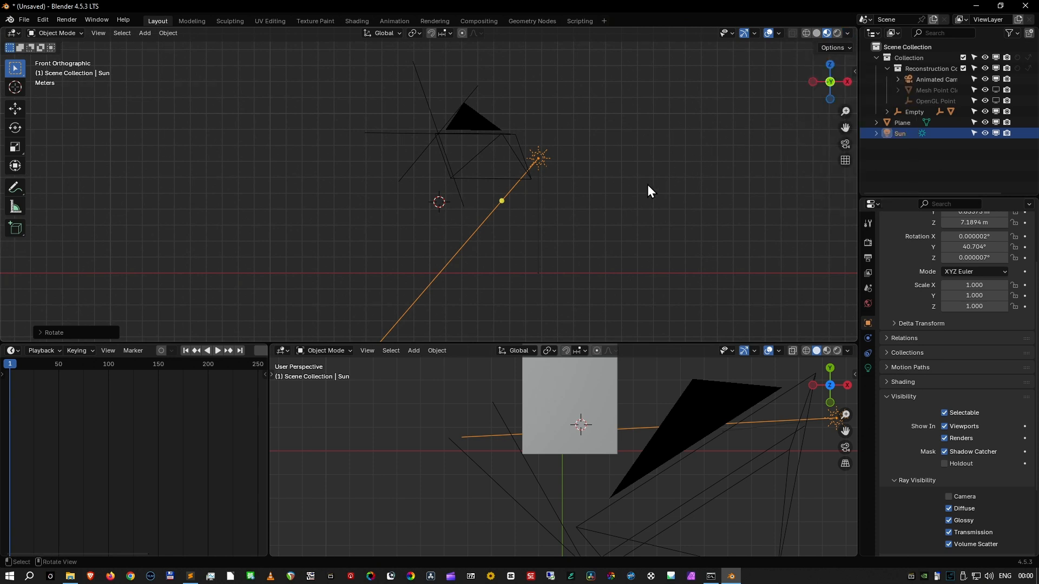
key("KP_0")
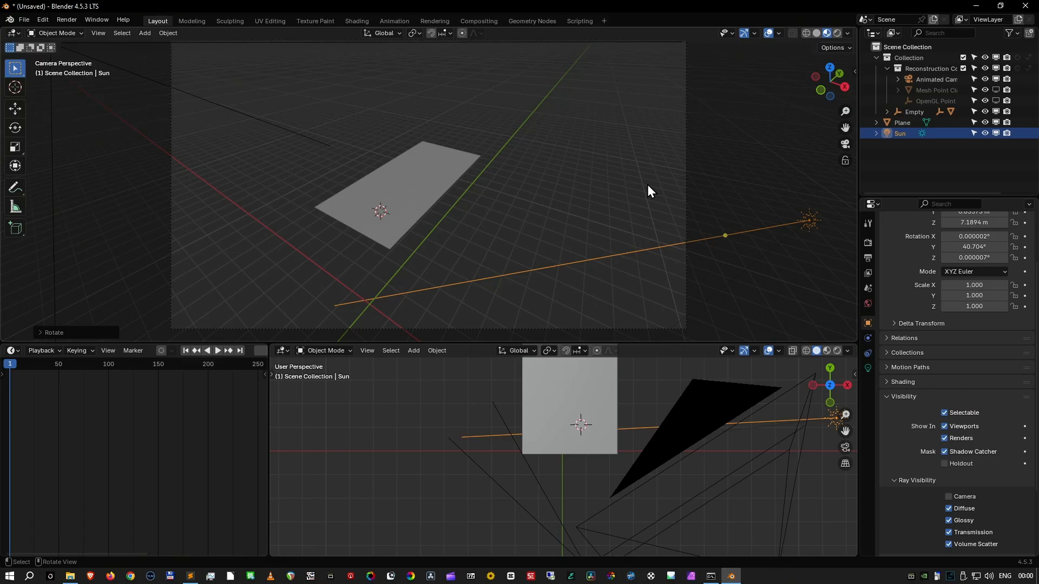
key("KP_7")
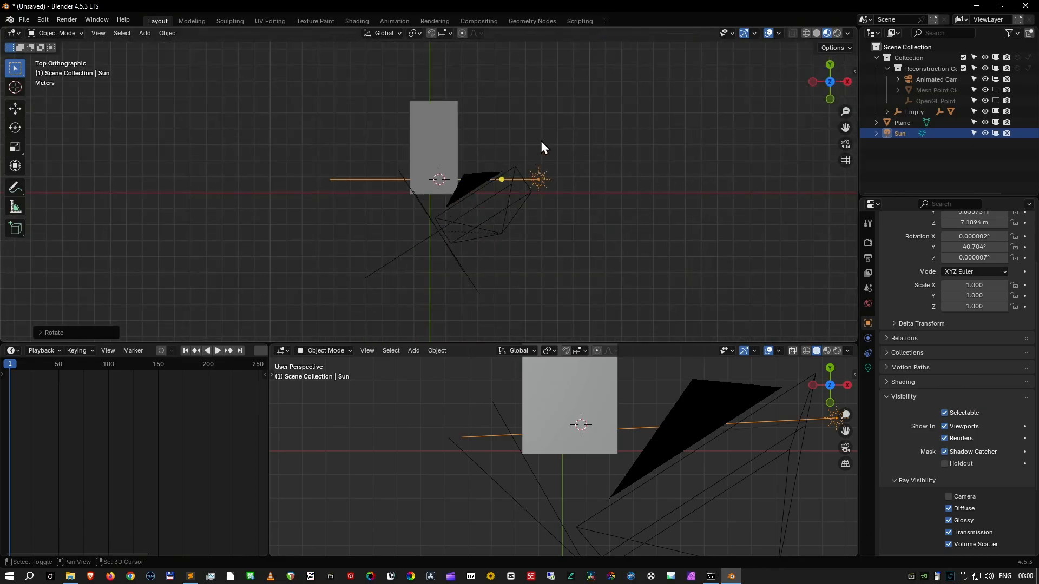
- Add a monkey mesh at the 3D cursor on the tabletop plane
key("shift+a")
mouse_move(528, 55)
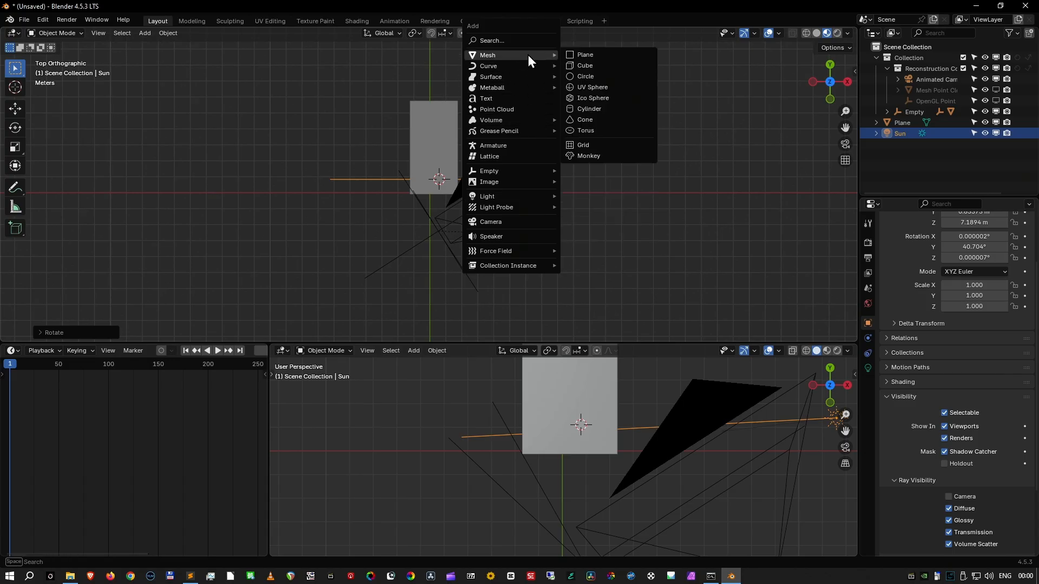
left_click(631, 154)
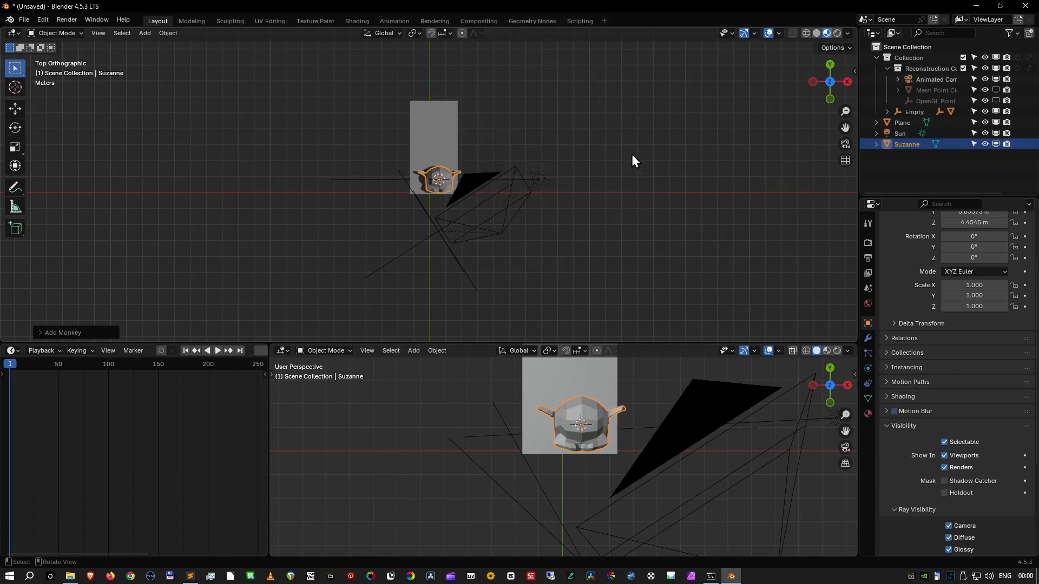
- Raise the monkey's geometry 1 m along Z in Edit Mode so its origin stays on the tabletop plane
key("KP_1")
key("Tab")
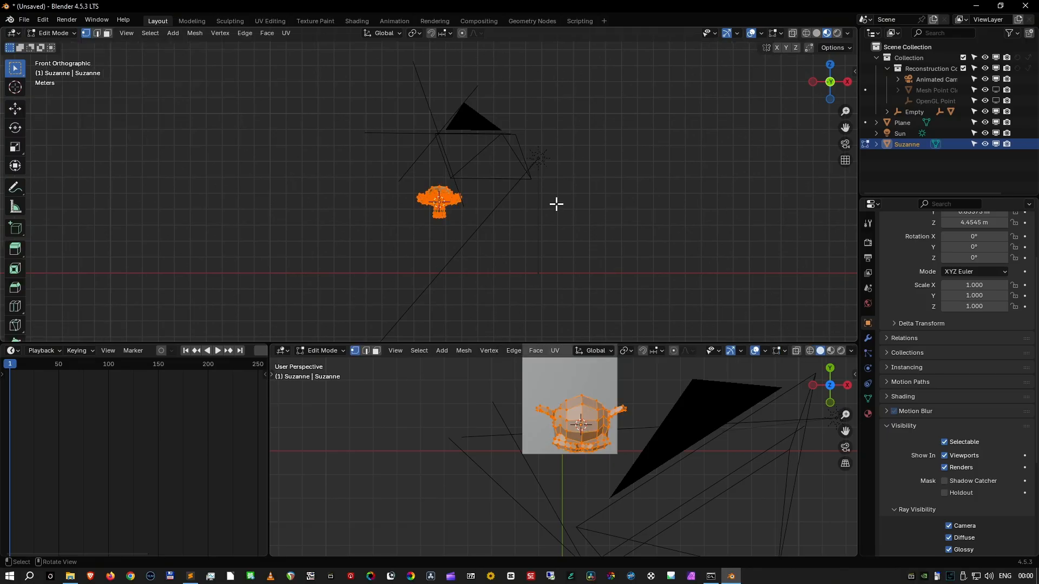
key("g")
type("z")
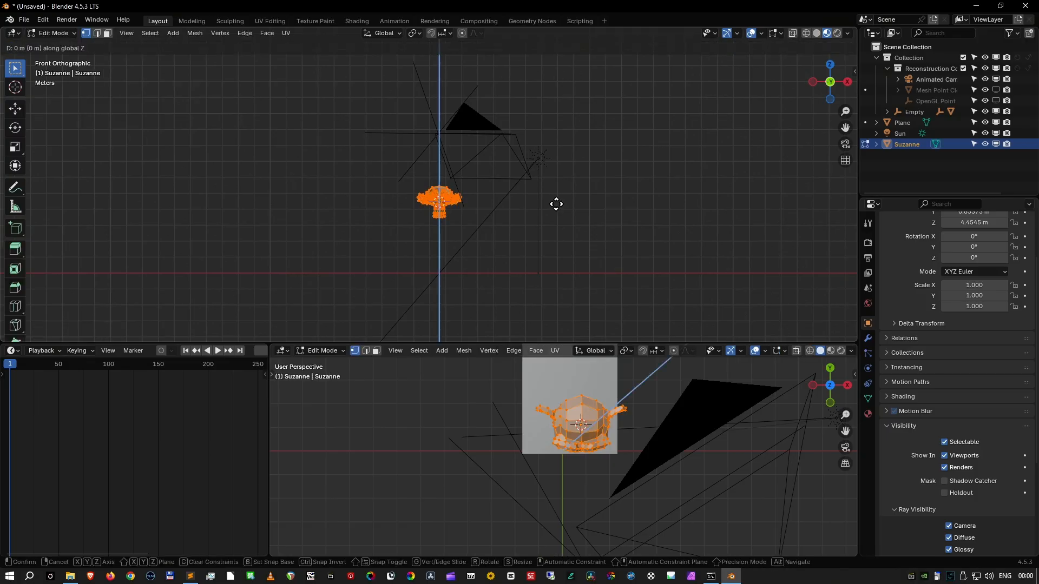
type("1")
key("Return")
key("Tab")
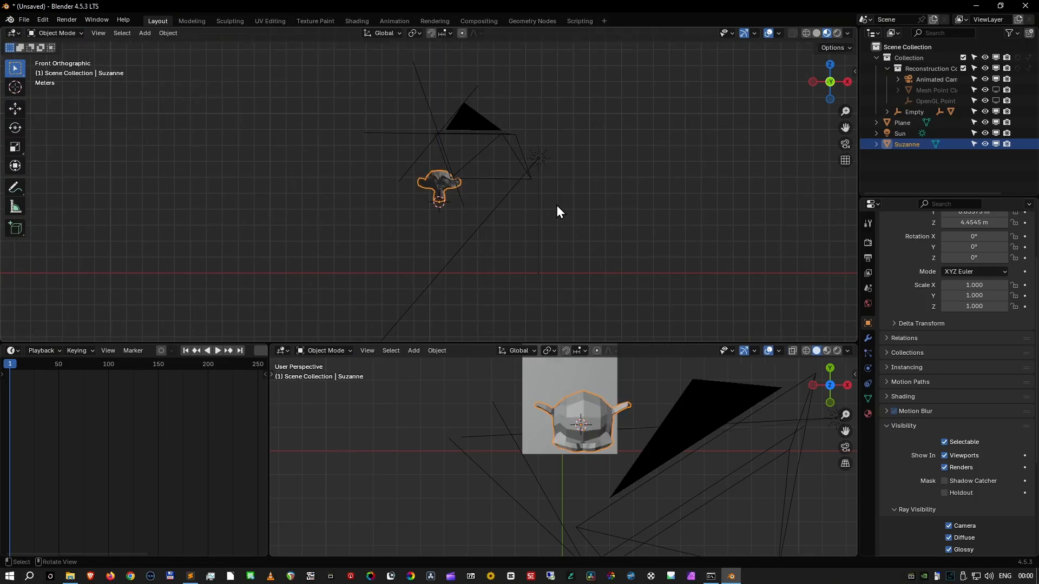
- Scale the monkey down to about 0.564 in the camera view and play the animation to check its placement
key("KP_0")
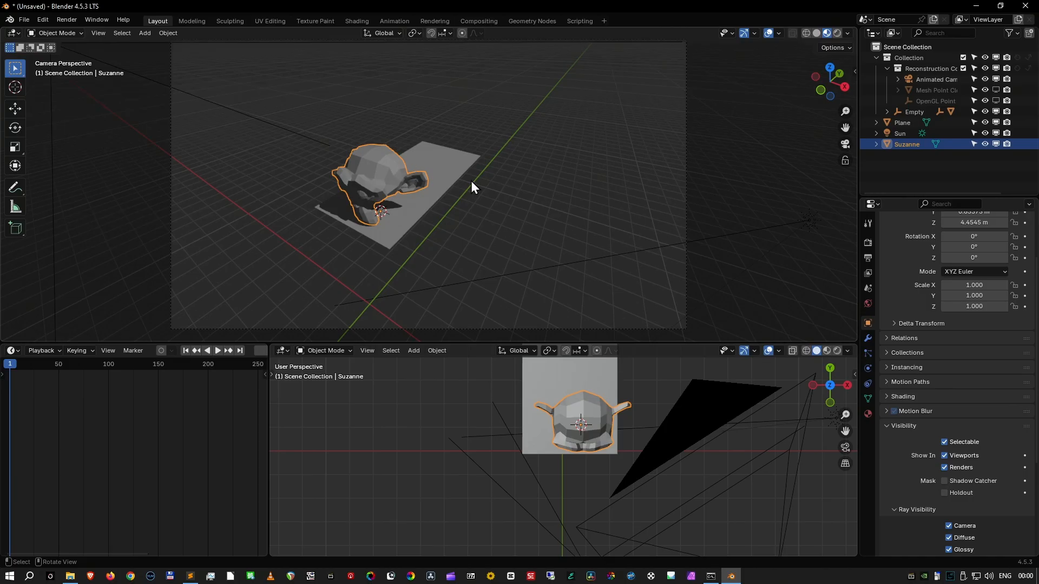
key("s")
left_click(423, 181)
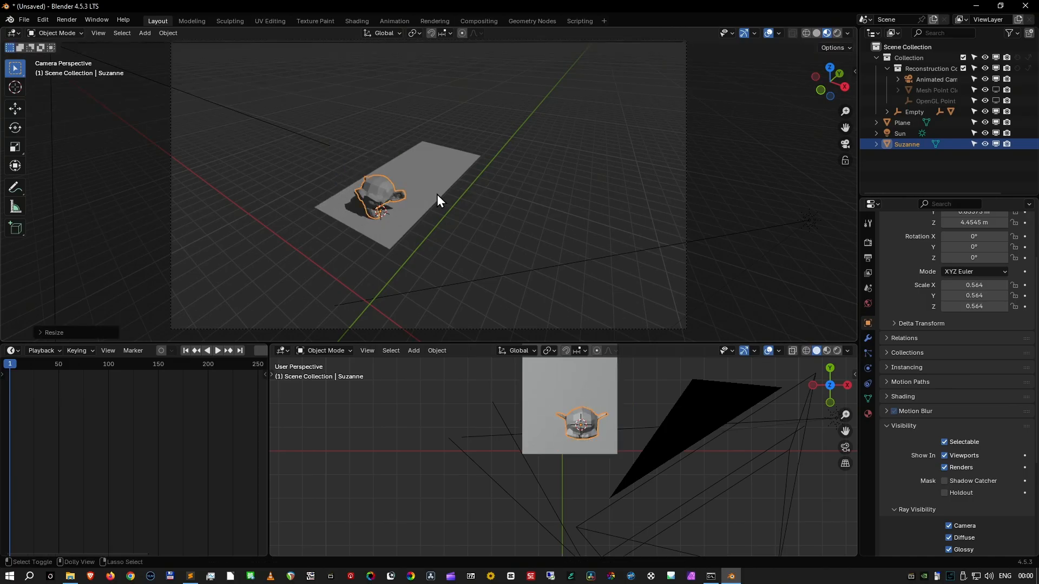
key("space")
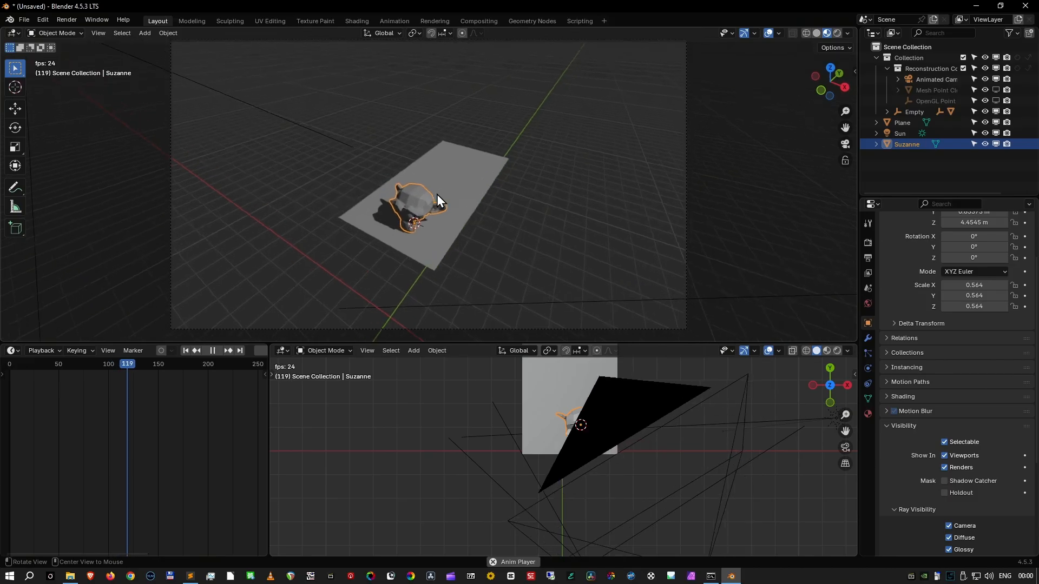
key("space")
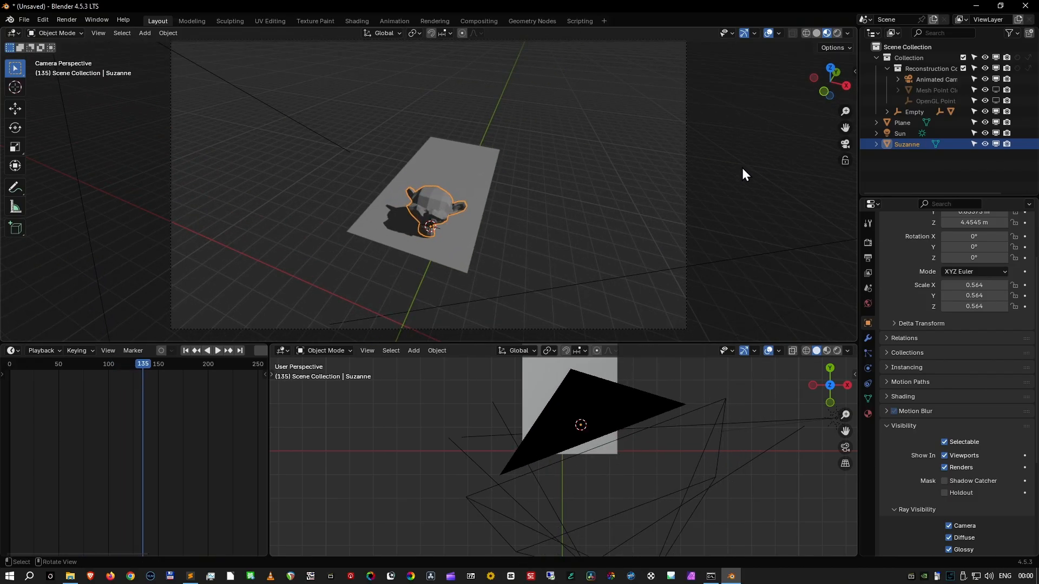
- Show the camera view in Rendered shading and play the animation to check the monkey's shadow
scroll(551, 190, "down", 2)
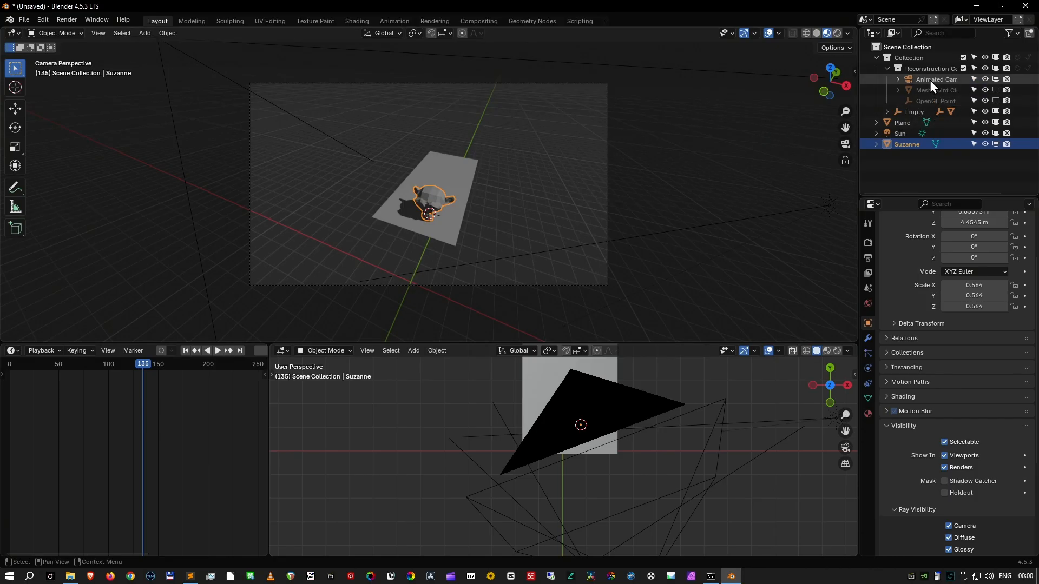
left_click(837, 34)
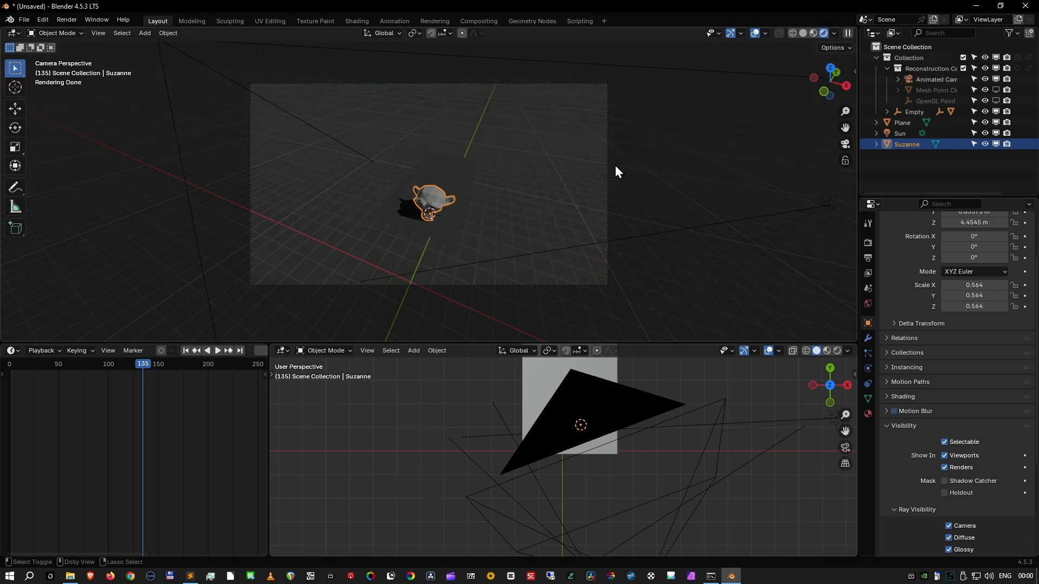
key("space")
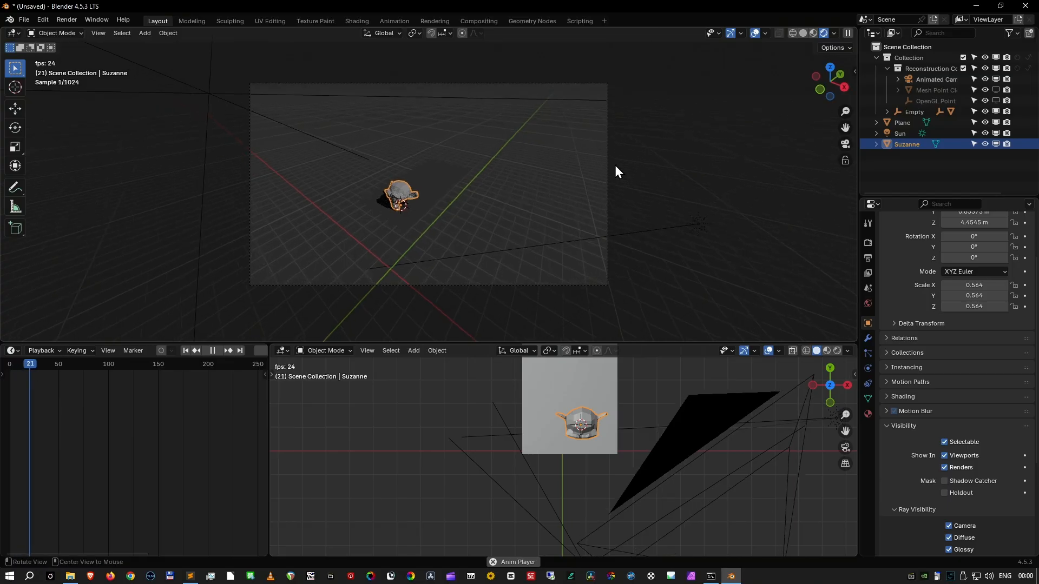
key("space")
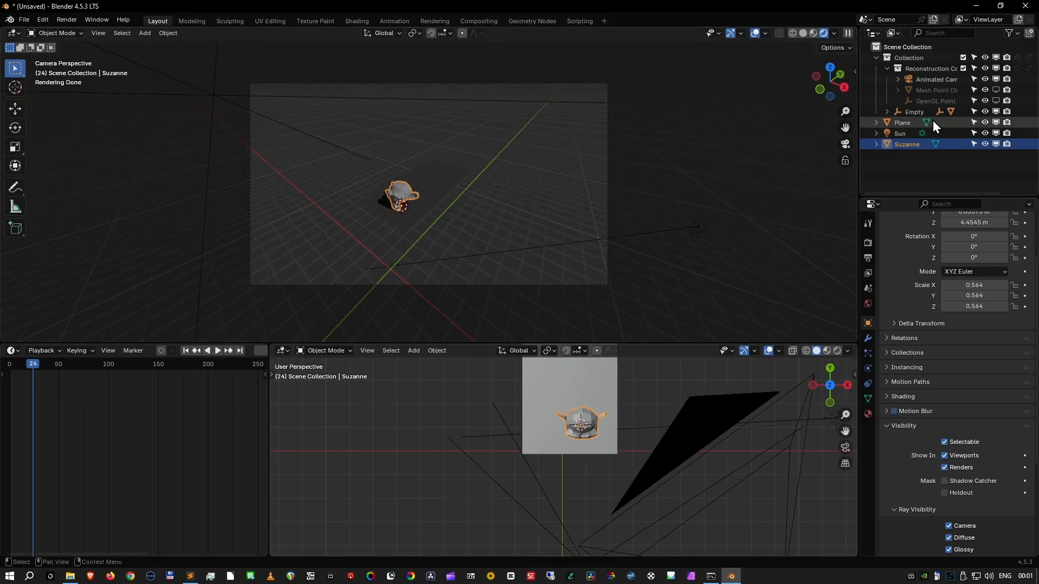
- Select the Animated Camera, play its motion, and show its Background Images settings
left_click(994, 90)
left_click(993, 89)
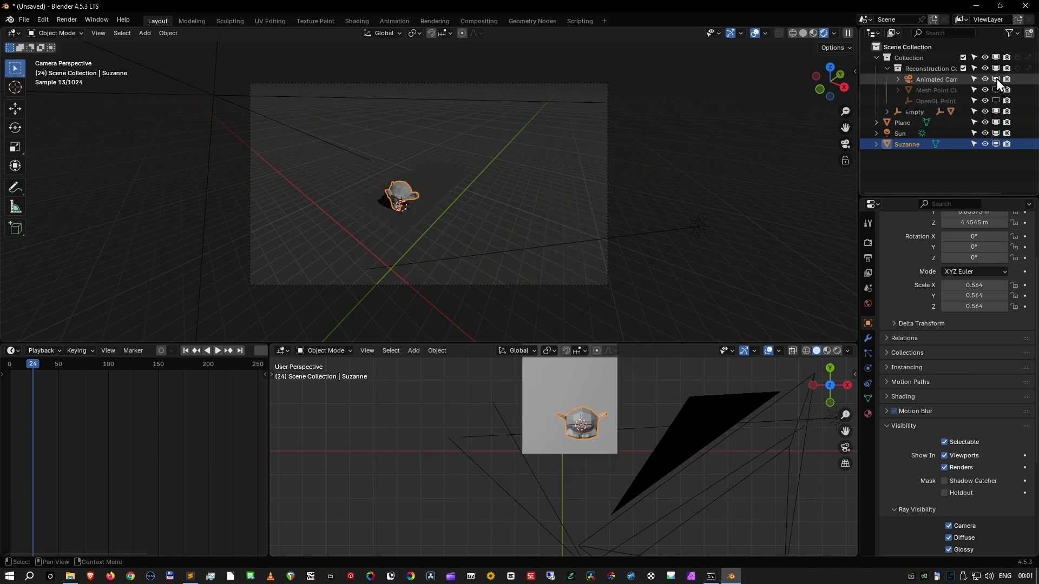
left_click(949, 80)
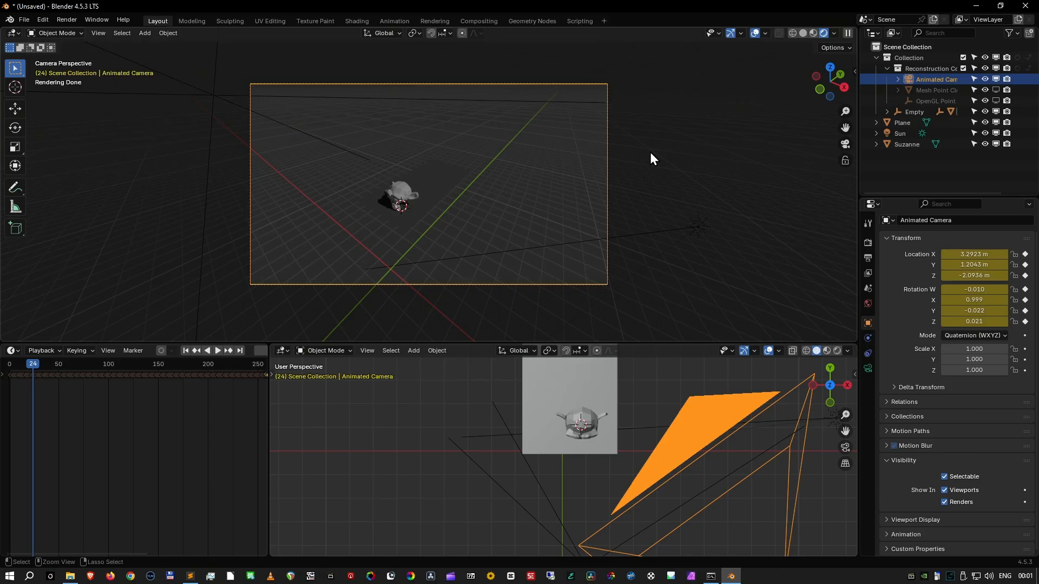
key("space")
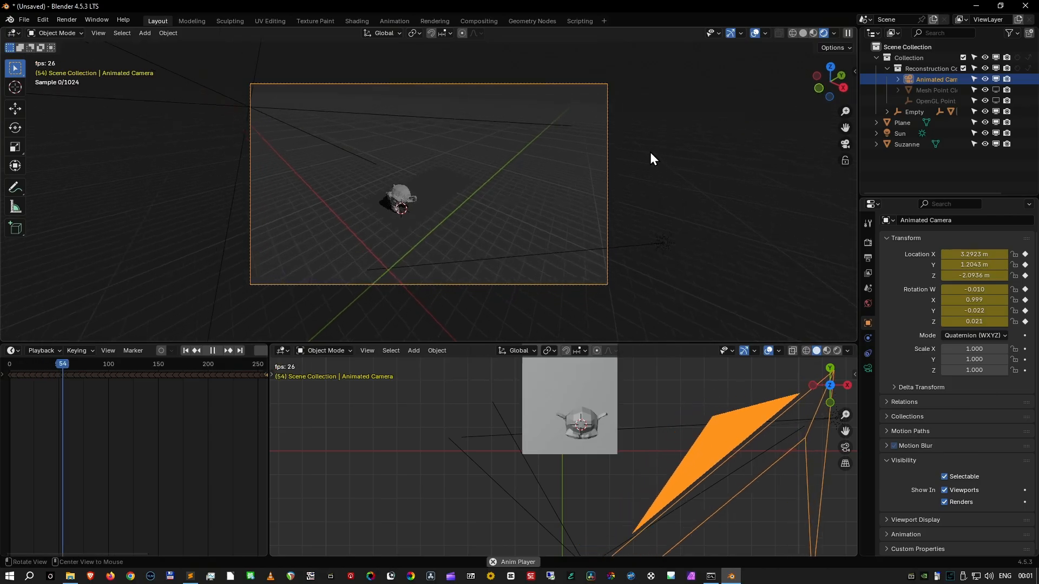
key("space")
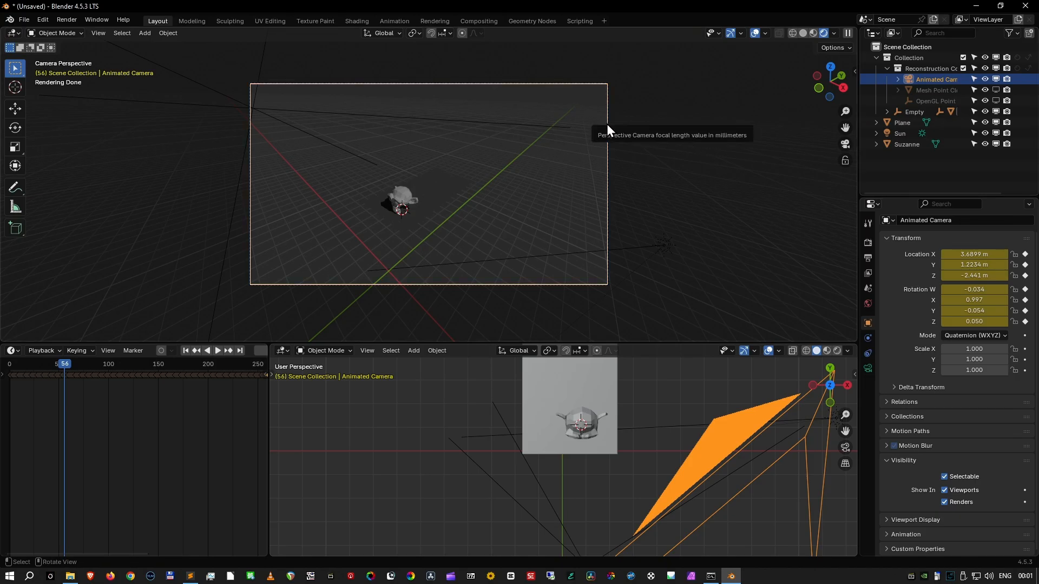
scroll(505, 148, "up", 2)
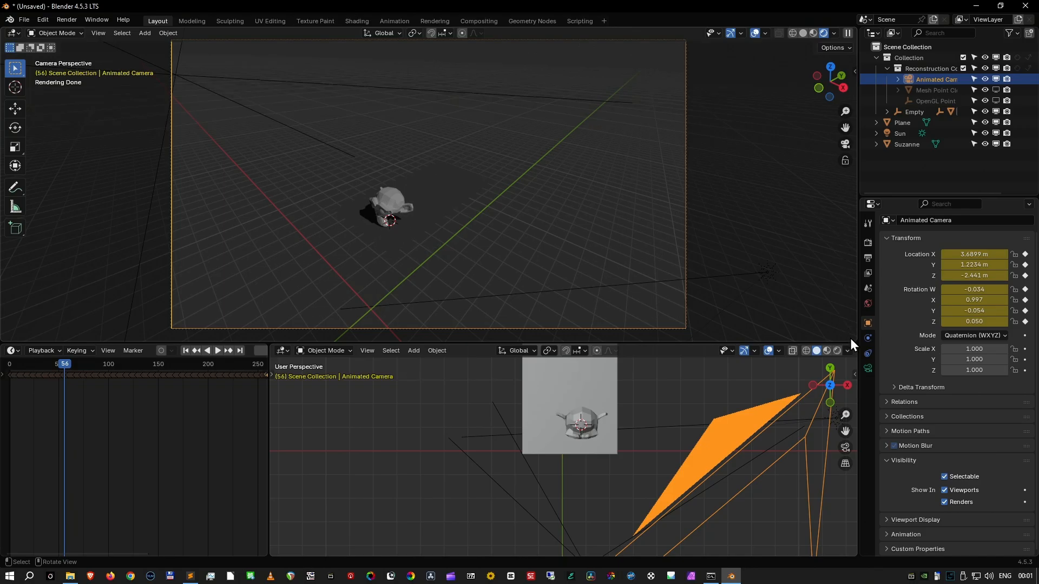
left_click(867, 368)
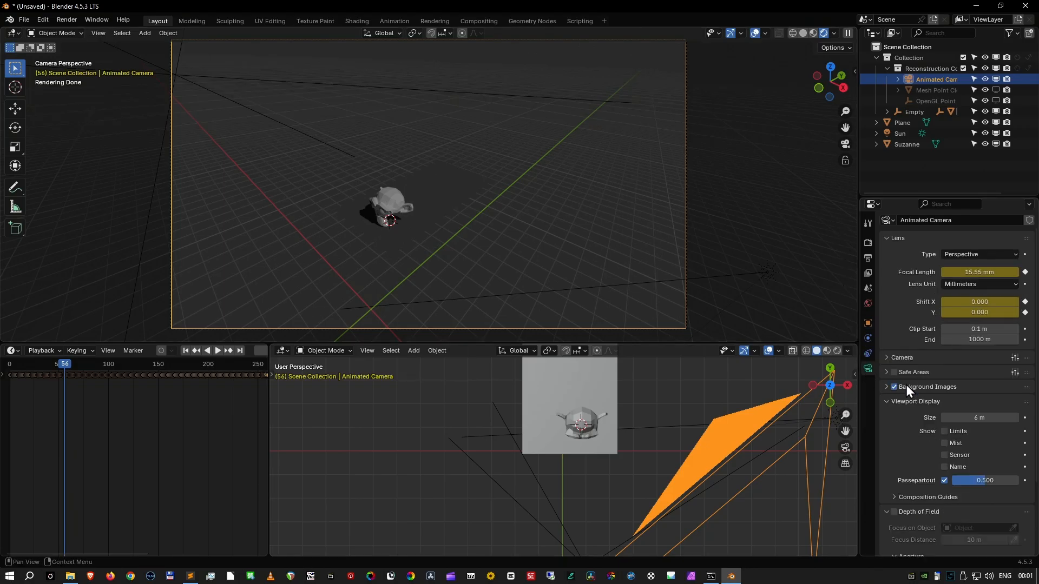
left_click(914, 390)
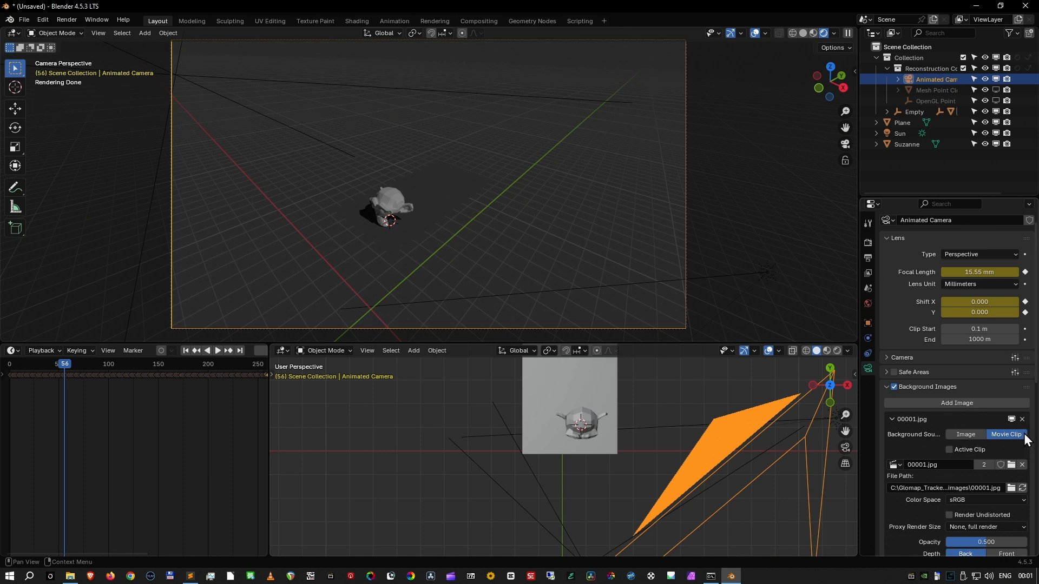
- Unlink the camera's background movie clip and browse to C:\Glomap_Tracker\SCENES\undistorted\images for a replacement
left_click(1022, 465)
left_click(1014, 466)
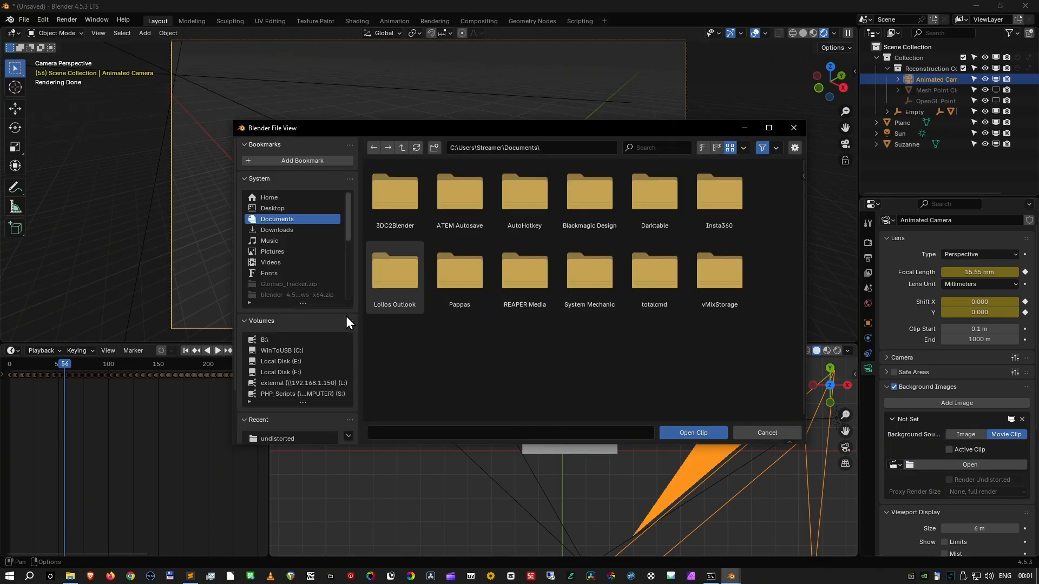
left_click(320, 349)
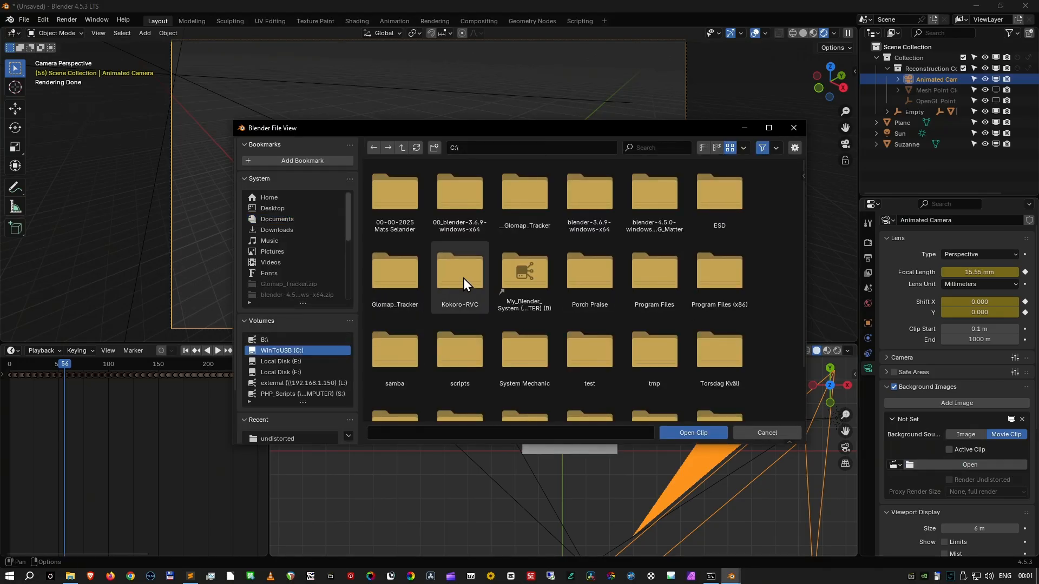
left_click(382, 284)
double_click(382, 285)
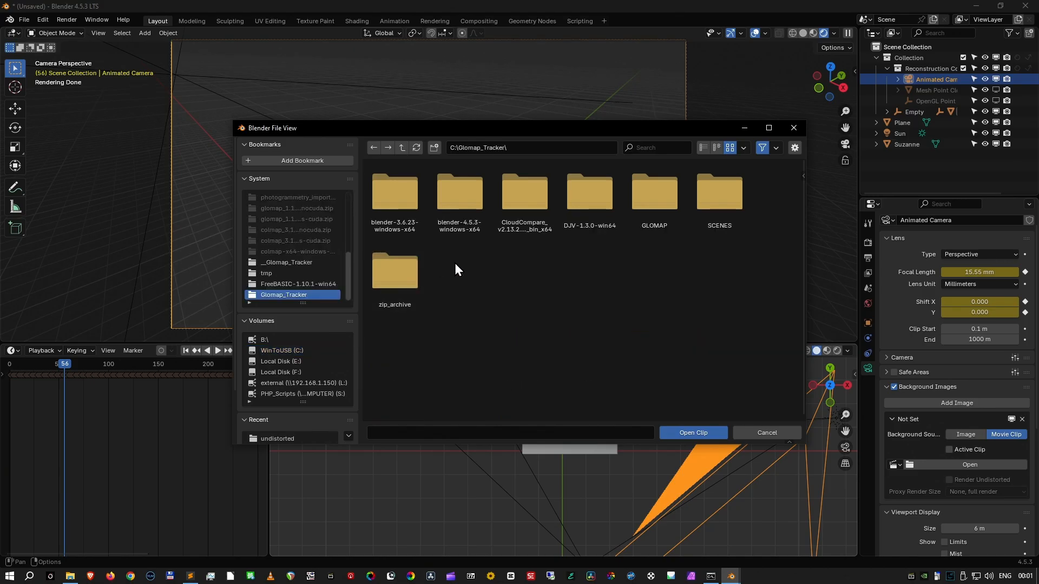
double_click(732, 186)
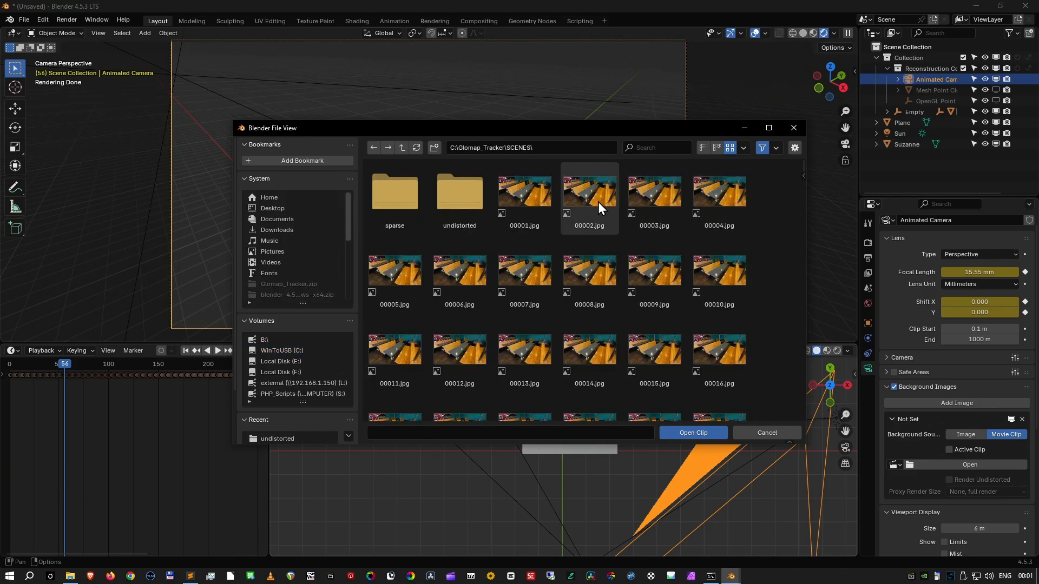
left_click(463, 192)
double_click(464, 192)
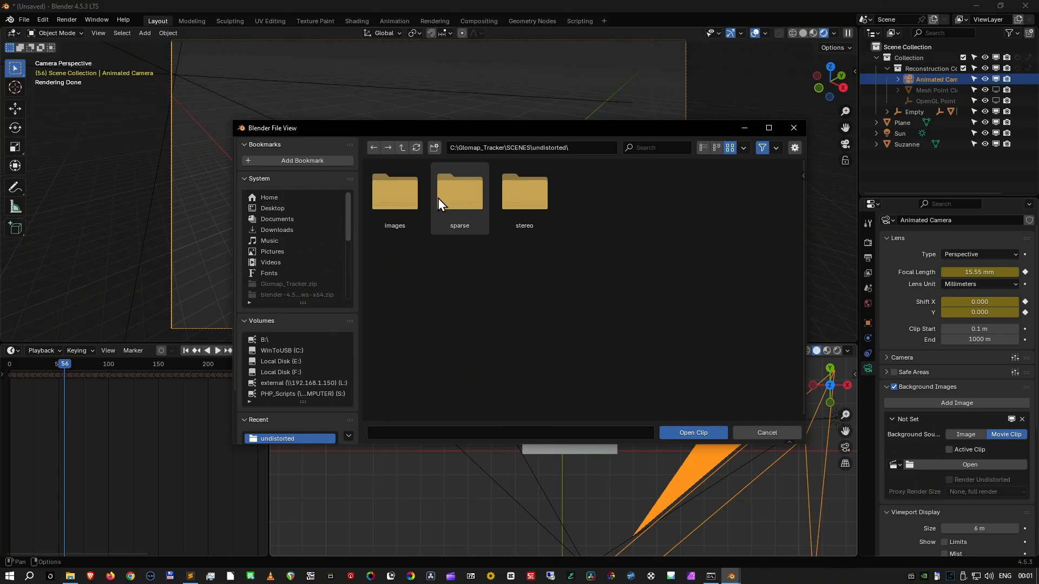
left_click(391, 199)
double_click(391, 199)
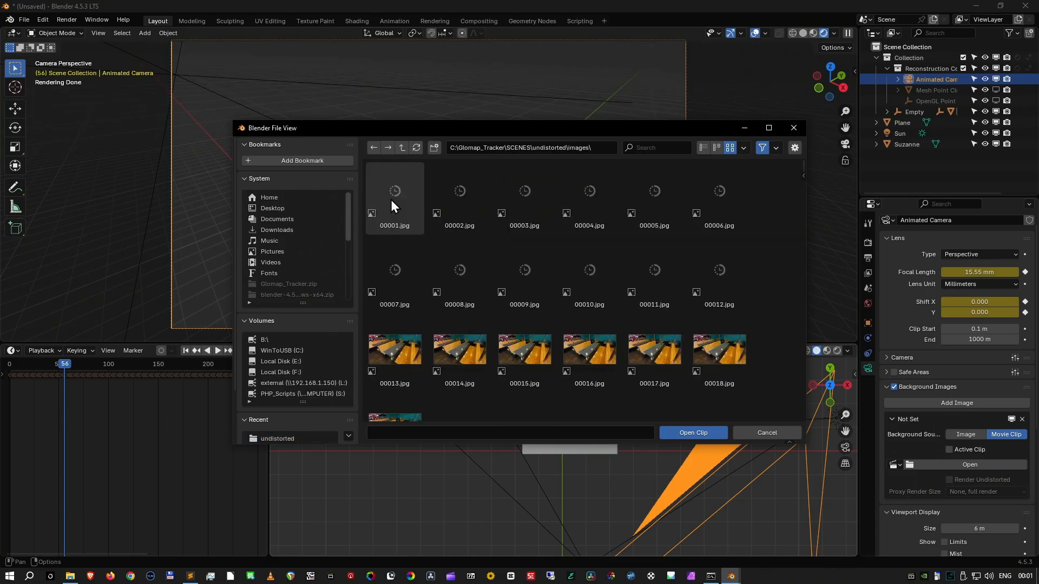
- Load all the undistorted images in the folder as the camera's background movie clip
key("a")
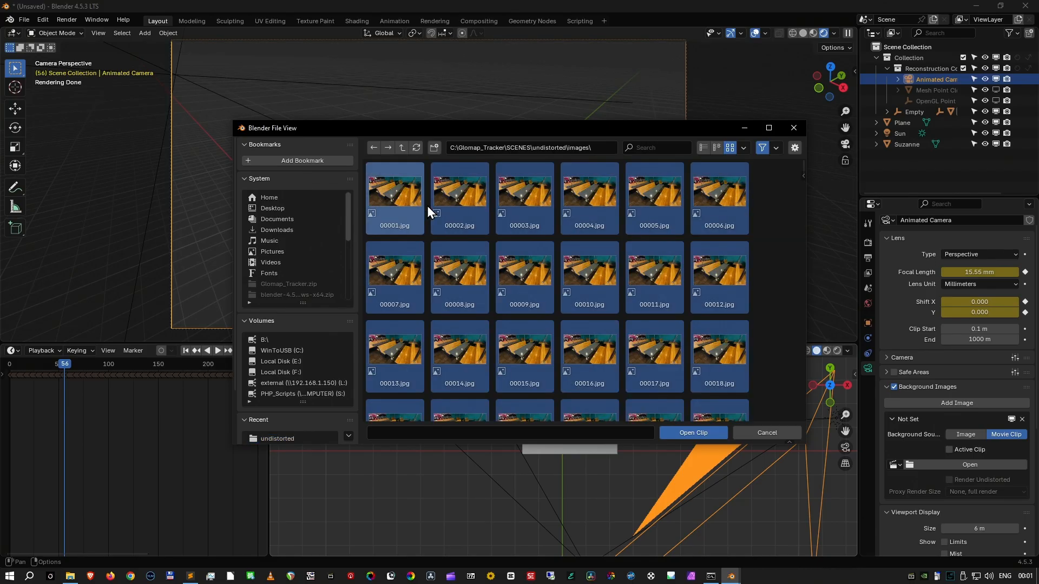
key("n")
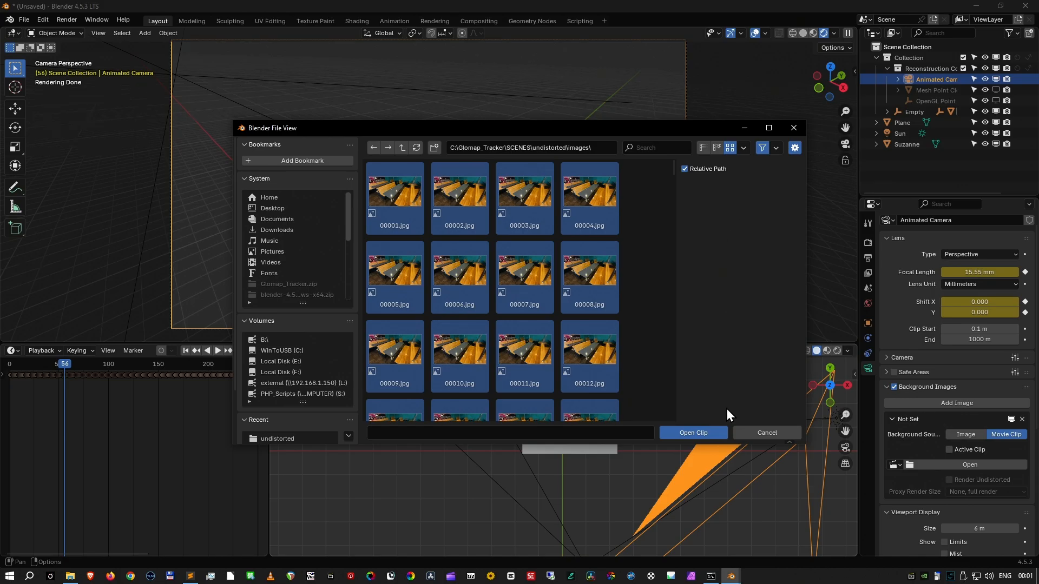
left_click(712, 433)
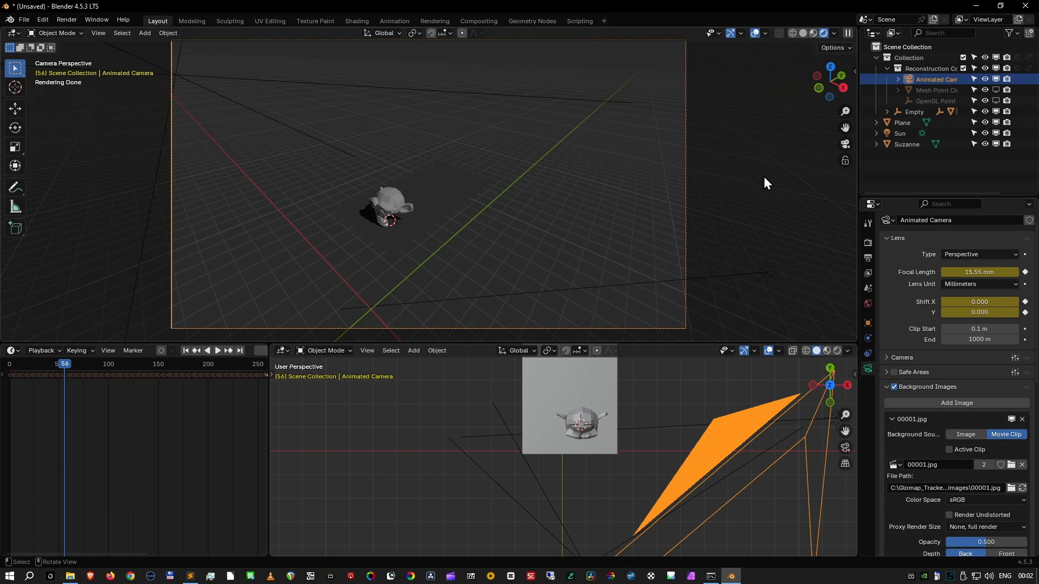
- Look over the Rendered viewport shading options and play the animation through the camera
left_click(834, 35)
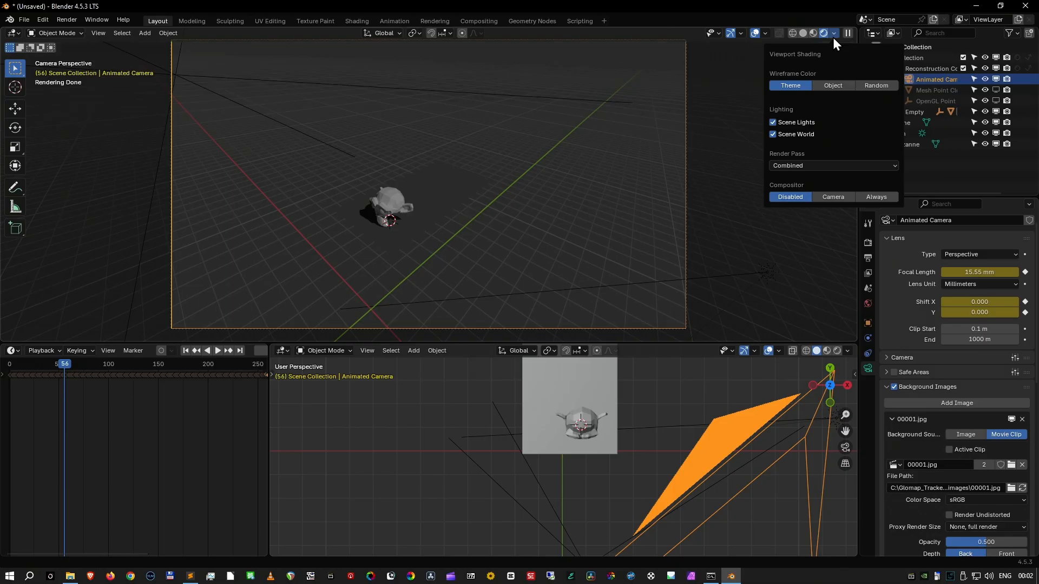
left_click(834, 37)
key("space")
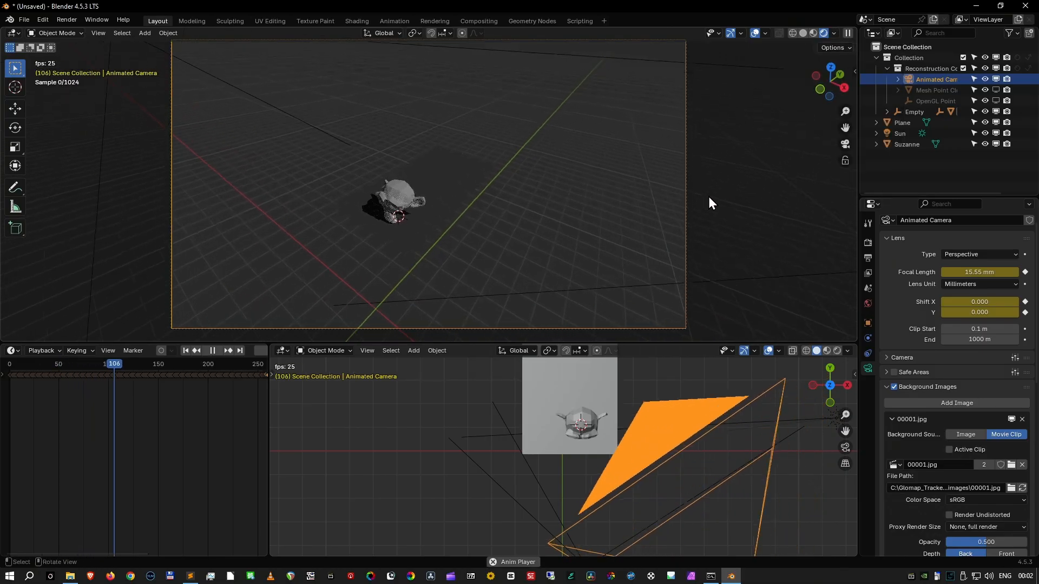
key("space")
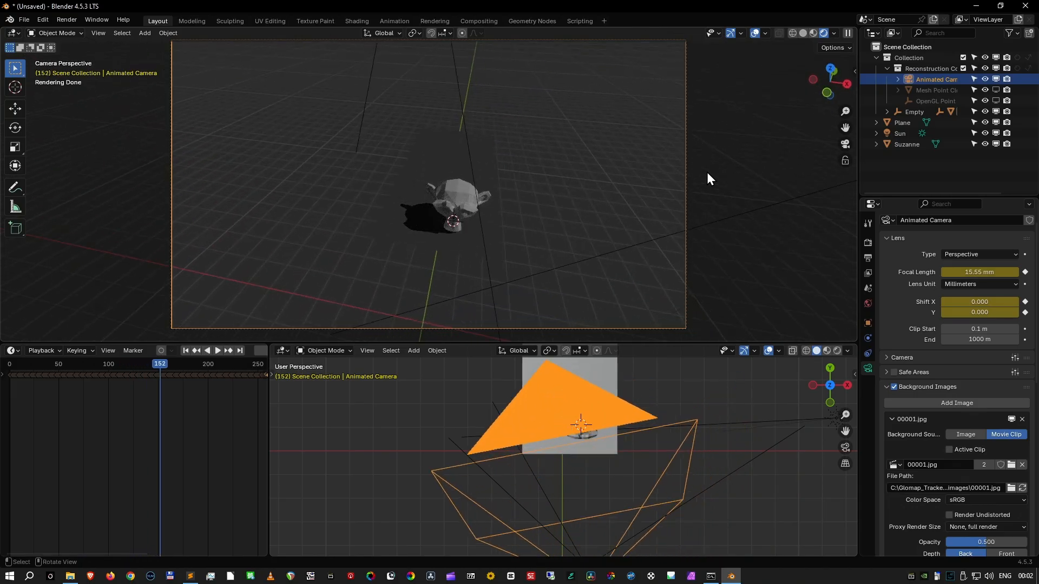
- Switch the camera view to Solid shading and play the animation from the first frame against the background footage
left_click(804, 33)
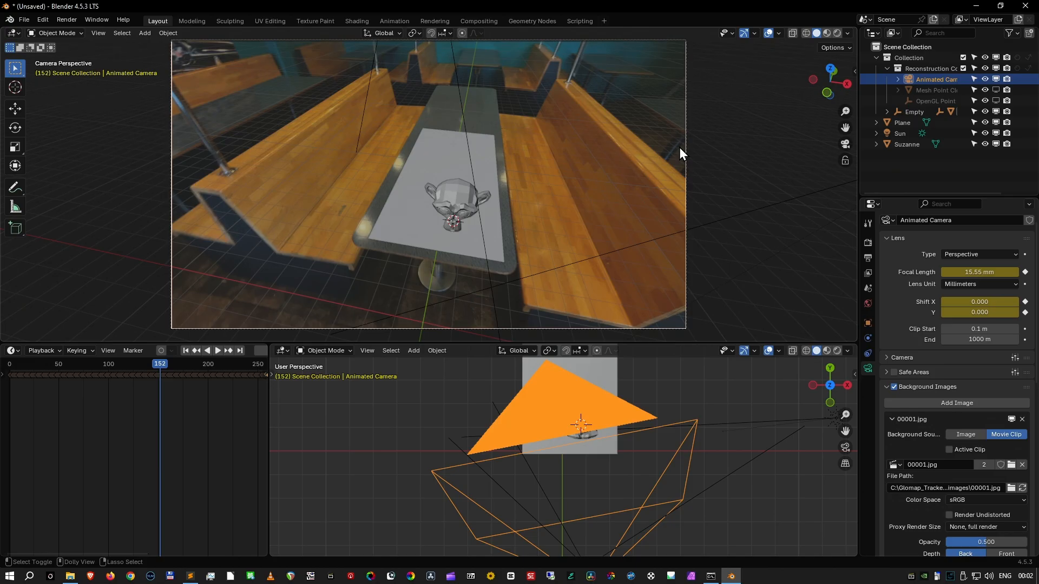
key("shift+Left")
key("space")
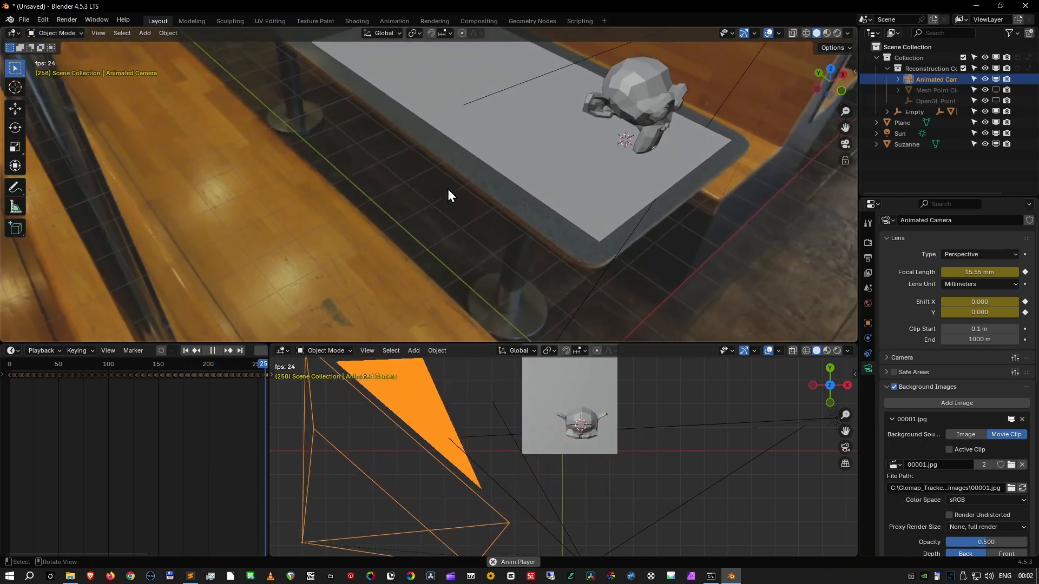
key("space")
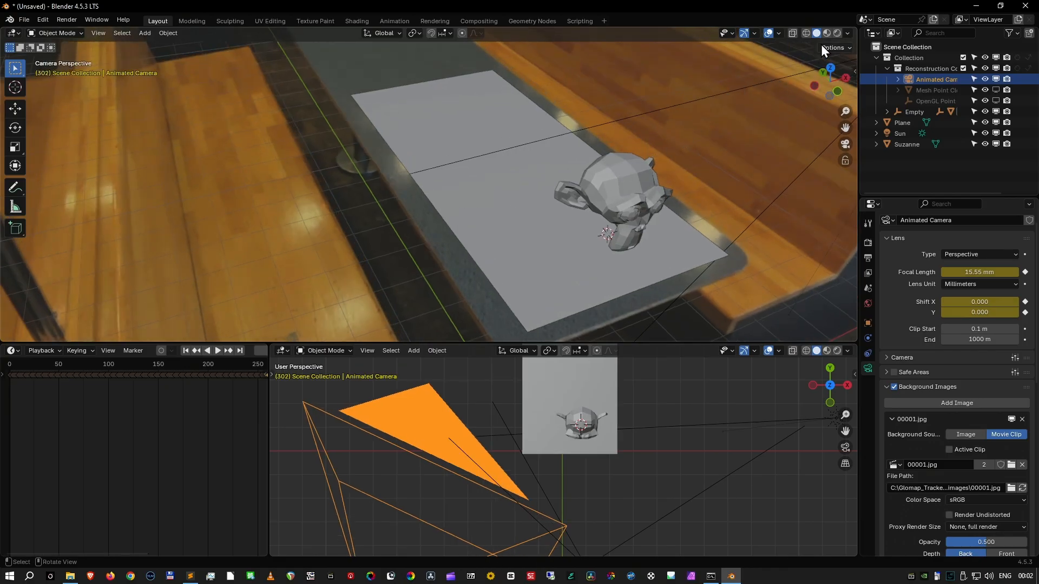
- Play the animation through the camera in Rendered shading to check the monkey and its shadow
left_click(836, 33)
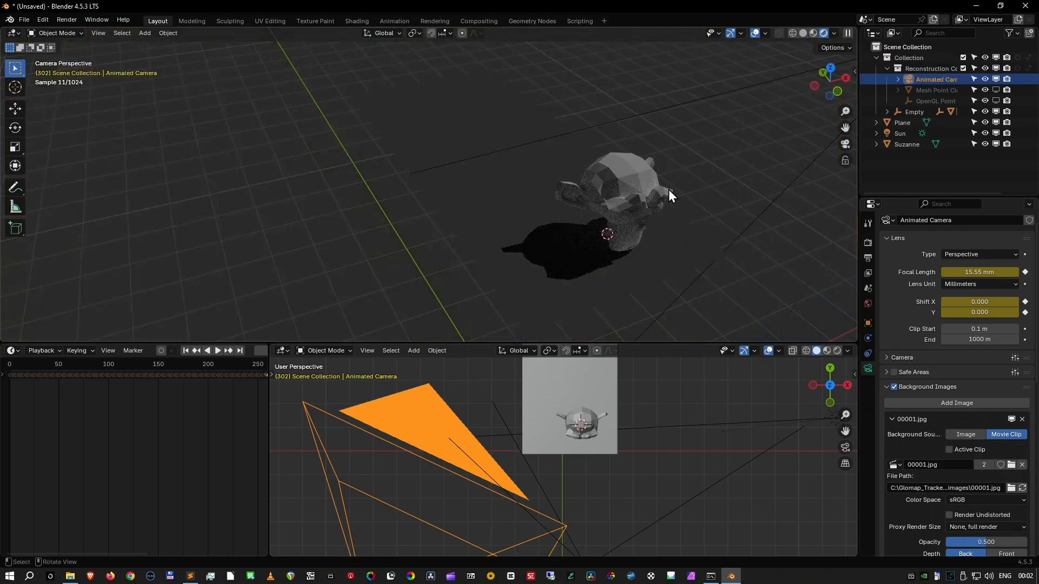
scroll(666, 192, "down", 5)
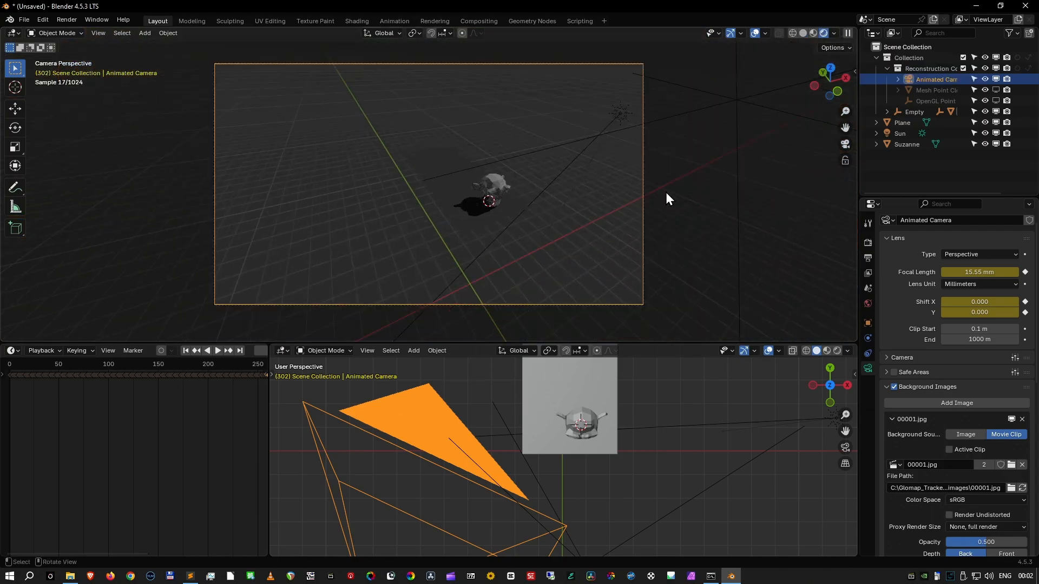
key("space")
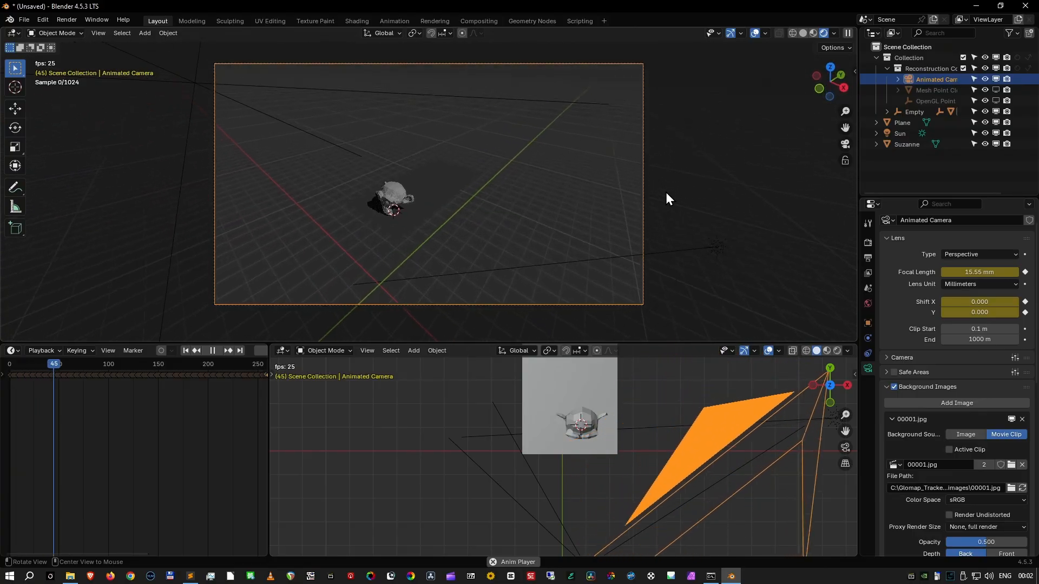
key("space")
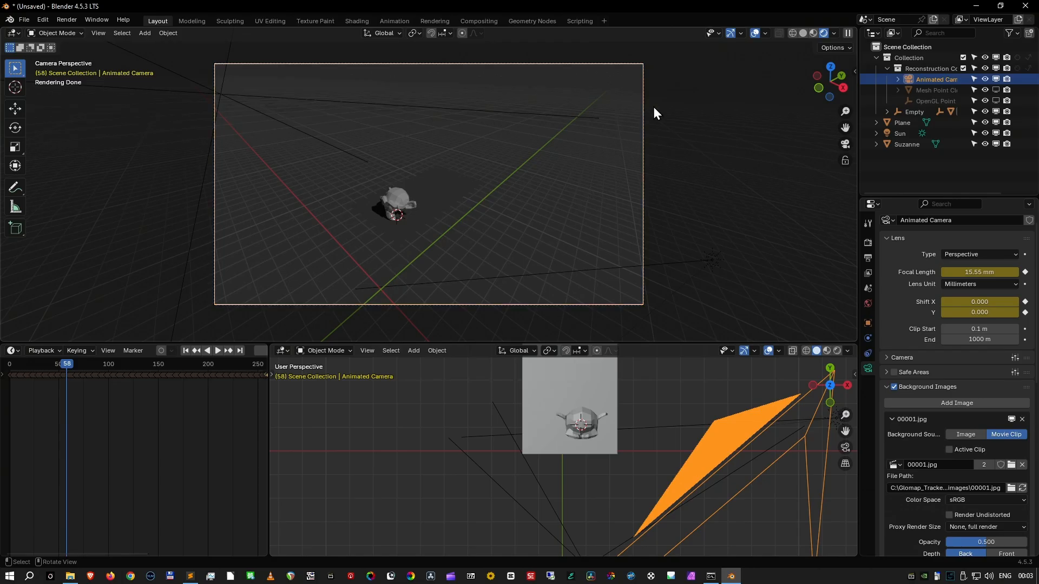
- Return the camera view to Solid shading and parent the monkey to the tabletop plane with the Object option
left_click(803, 32)
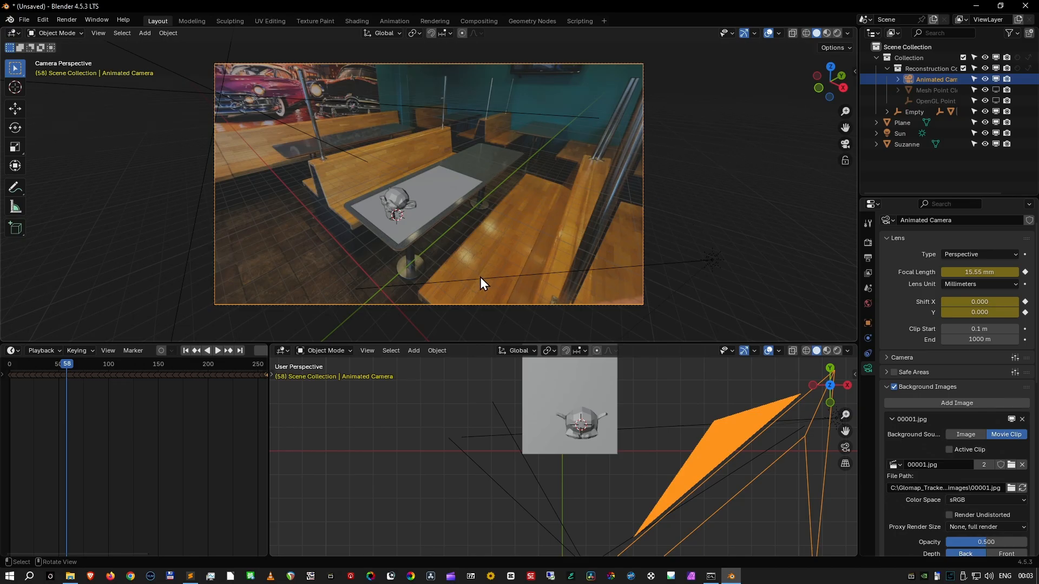
left_click(391, 197)
left_click(440, 189, "shift")
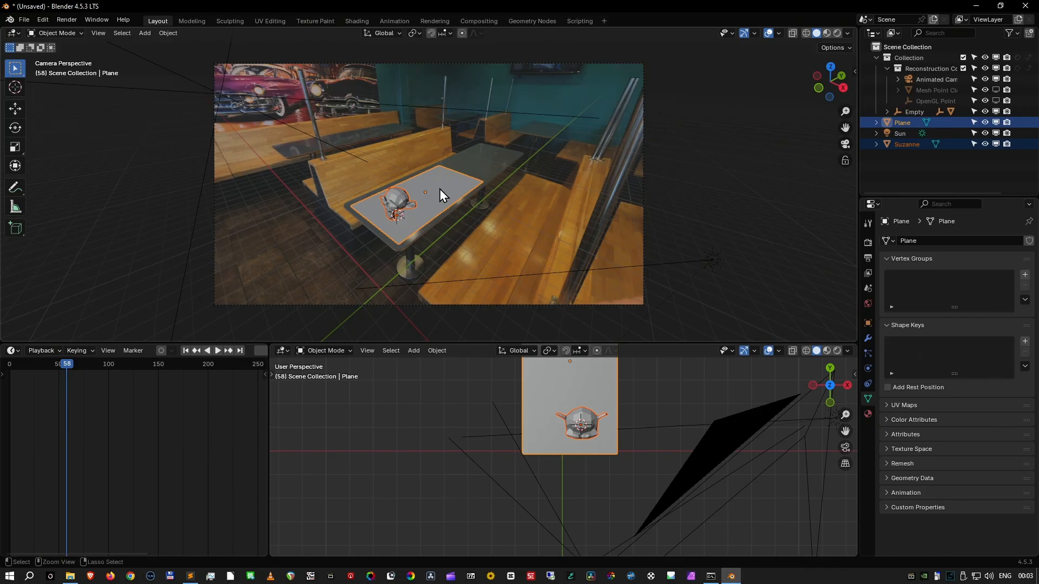
key("ctrl+p")
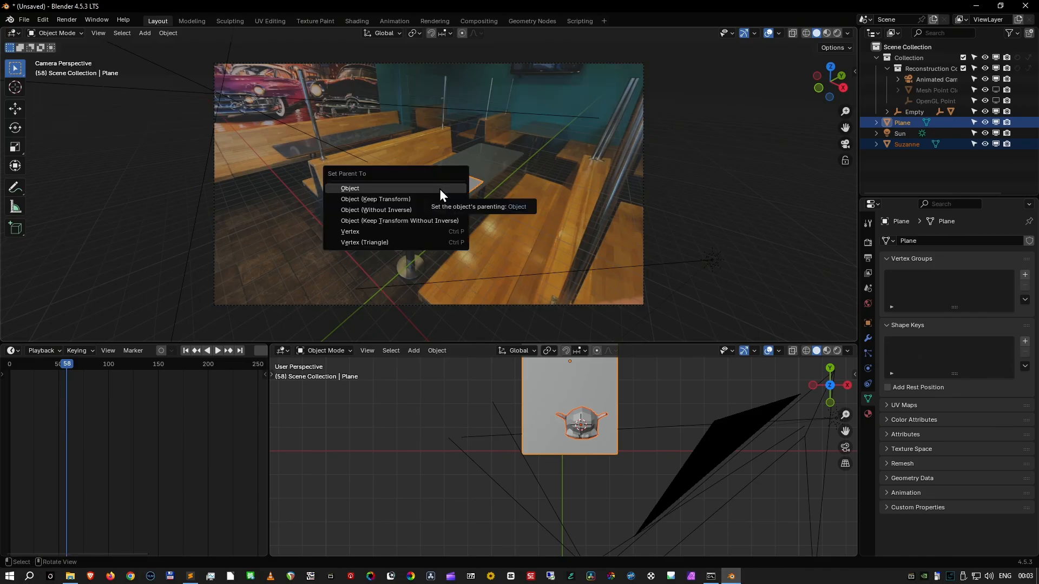
left_click(440, 189)
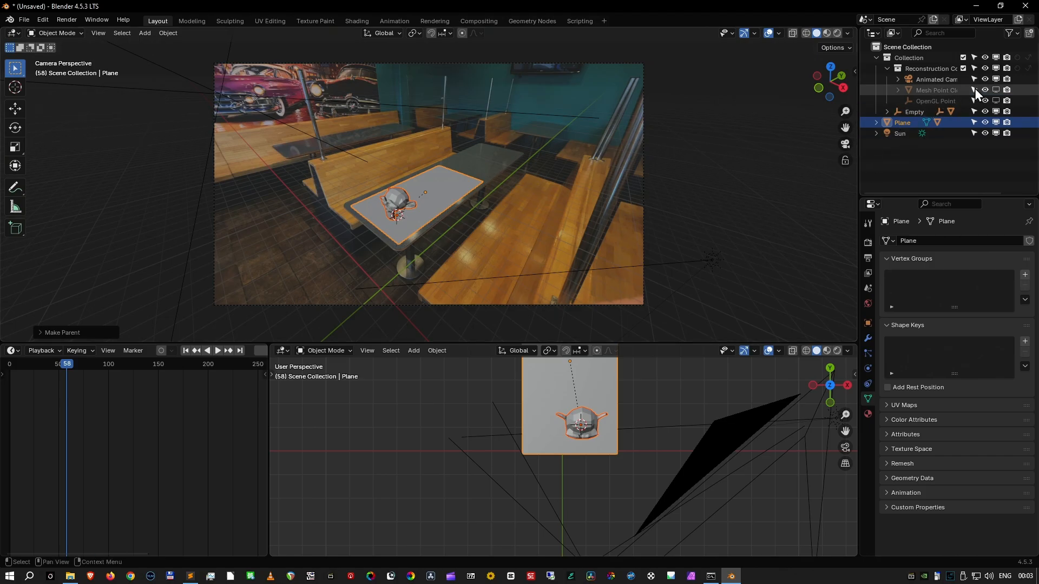
- Unhide and select the Mesh Point Cloud and show it from the front in orthographic view
left_click(996, 90)
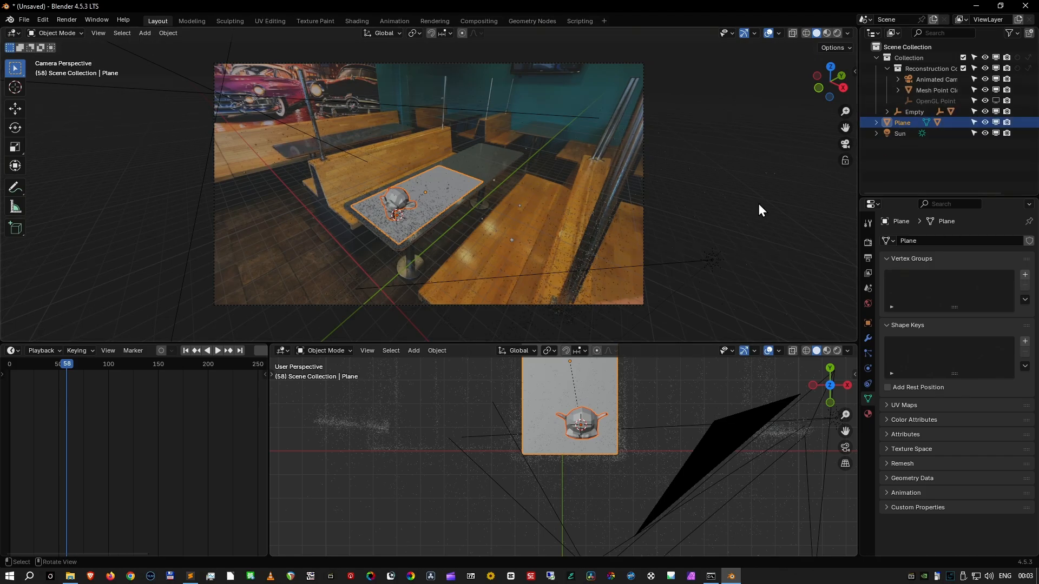
scroll(608, 262, "up", 2)
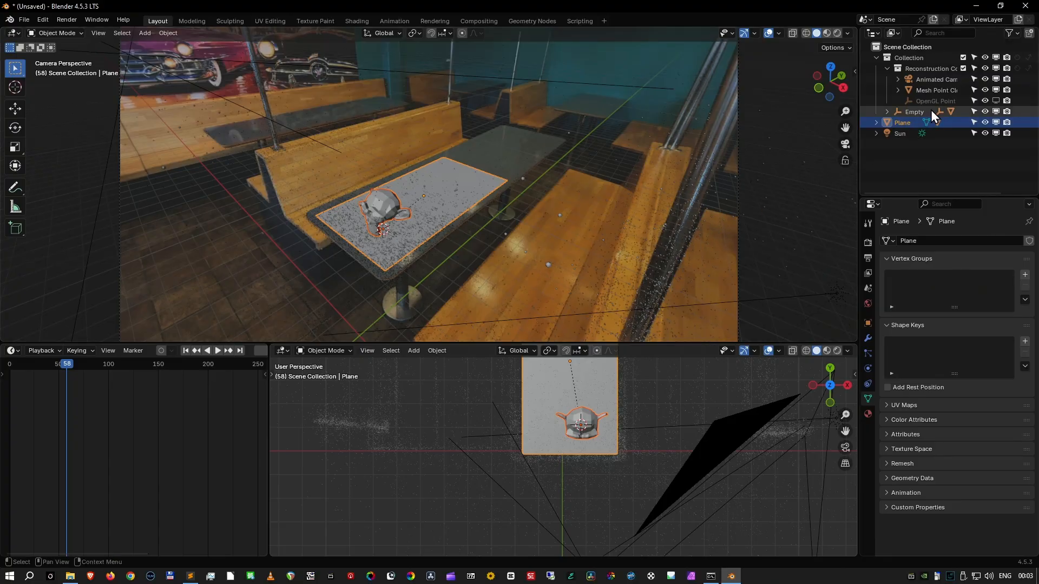
left_click(940, 91)
scroll(725, 236, "down", 3)
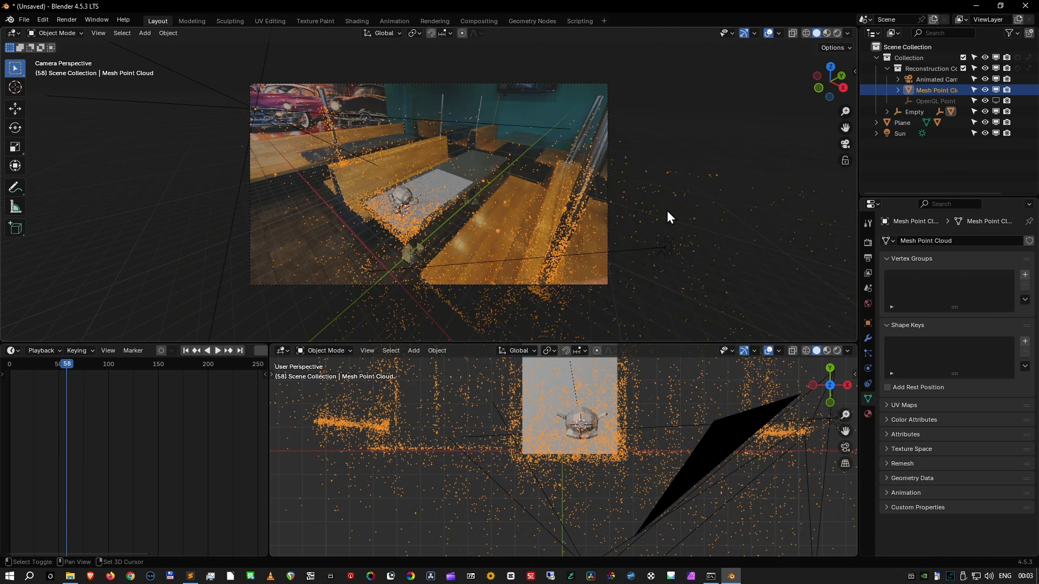
middle_click_drag(515, 229, 577, 203)
scroll(535, 233, "down", 4)
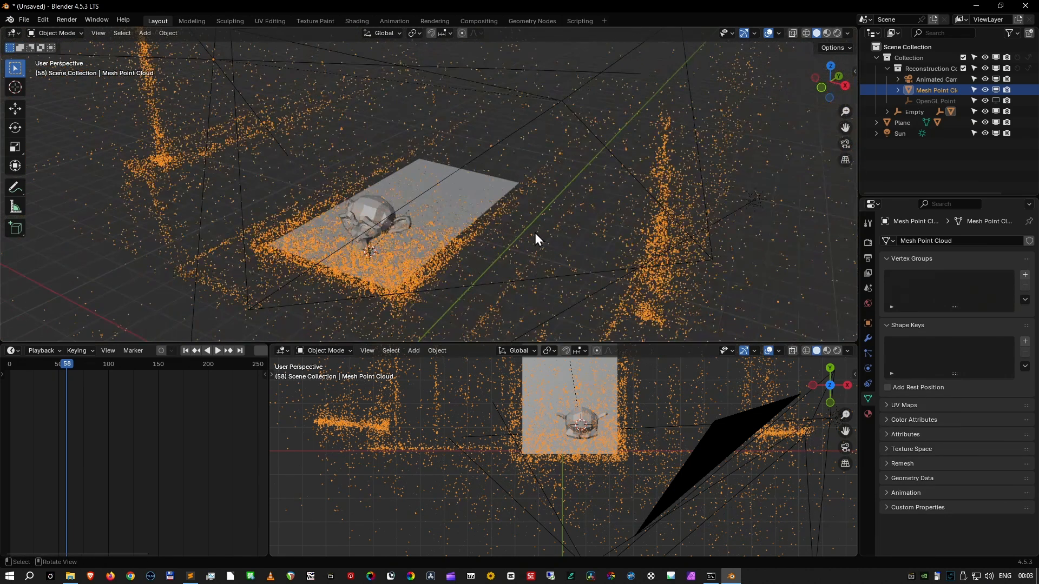
middle_click_drag(535, 236, 655, 180)
key("KP_1")
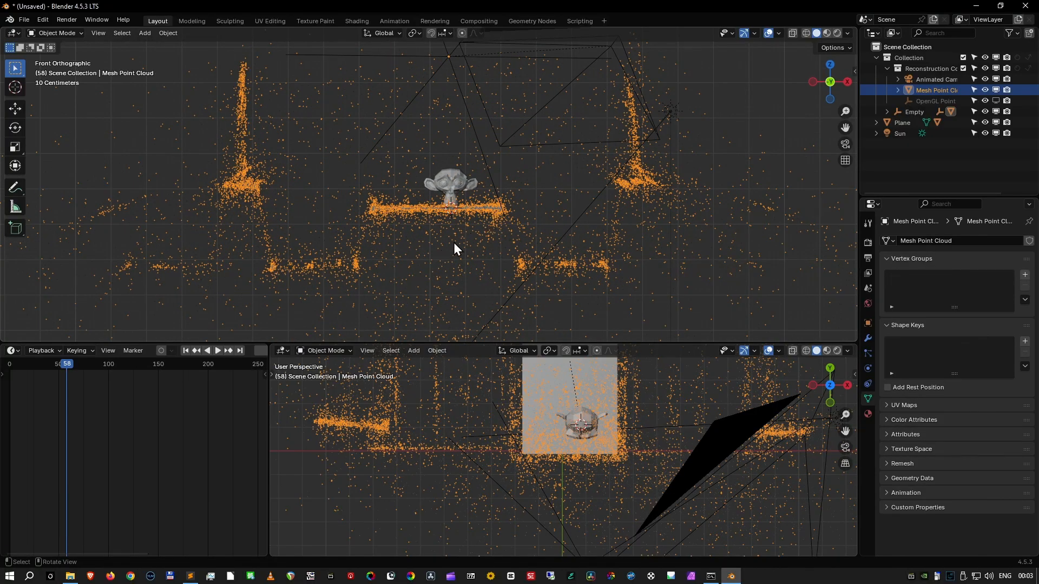
- Box-select the point cloud's bench-seat points left of the table in wireframe Edit Mode and snap the 3D cursor to them
key("Tab")
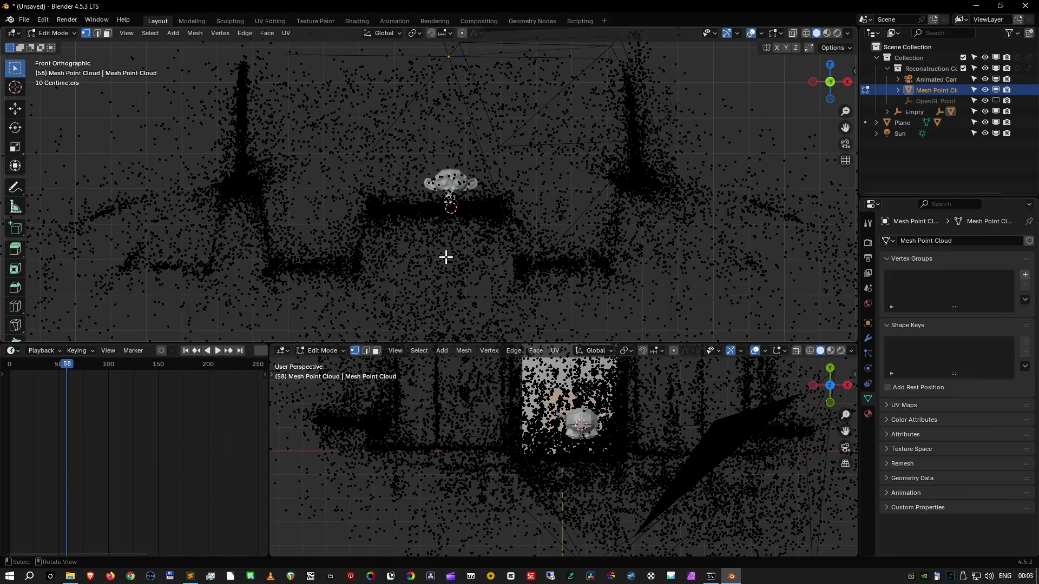
left_click(806, 34)
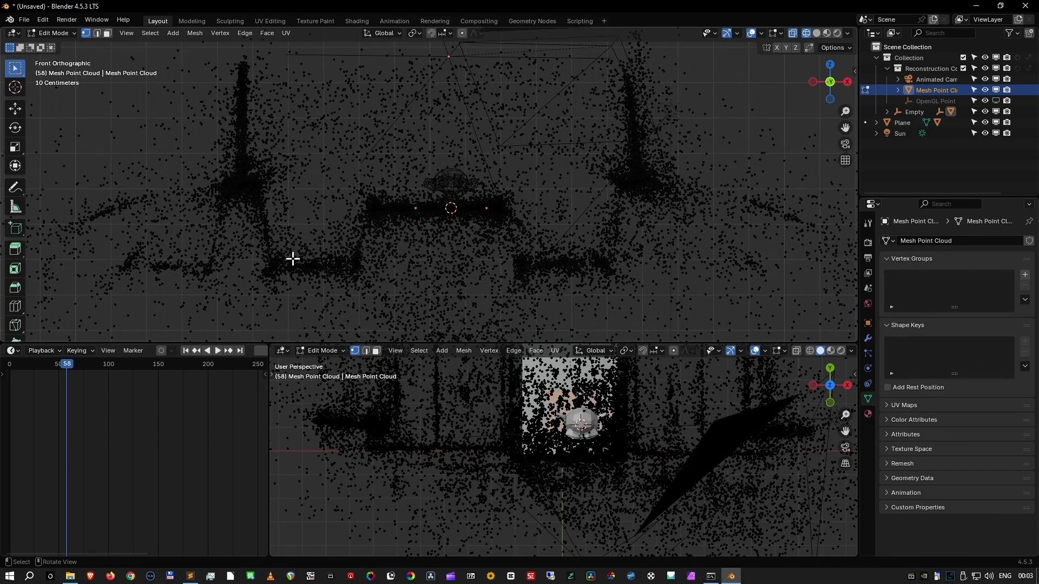
key("b")
left_click_drag(285, 259, 356, 277)
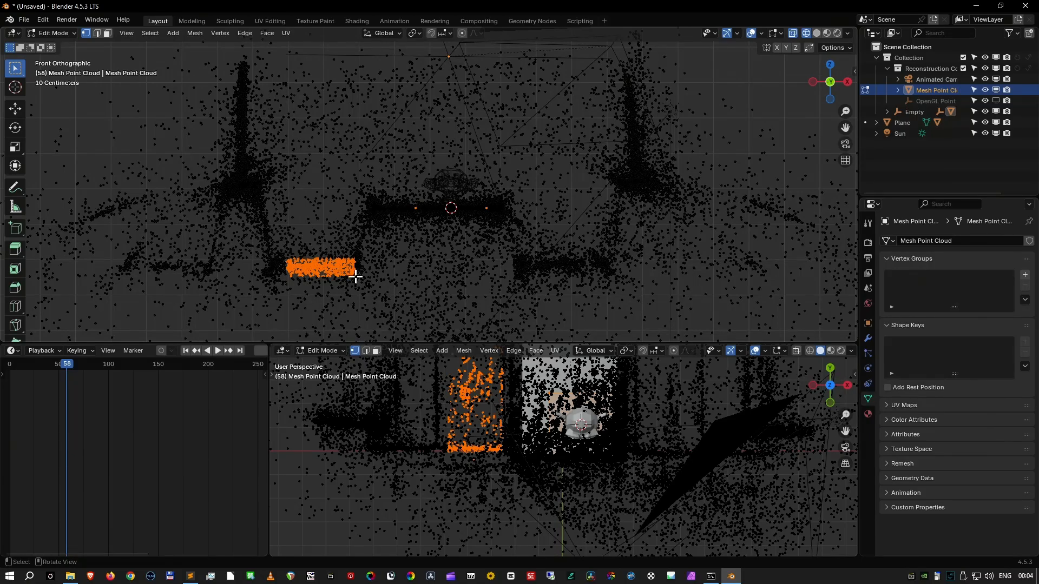
key("shift+s")
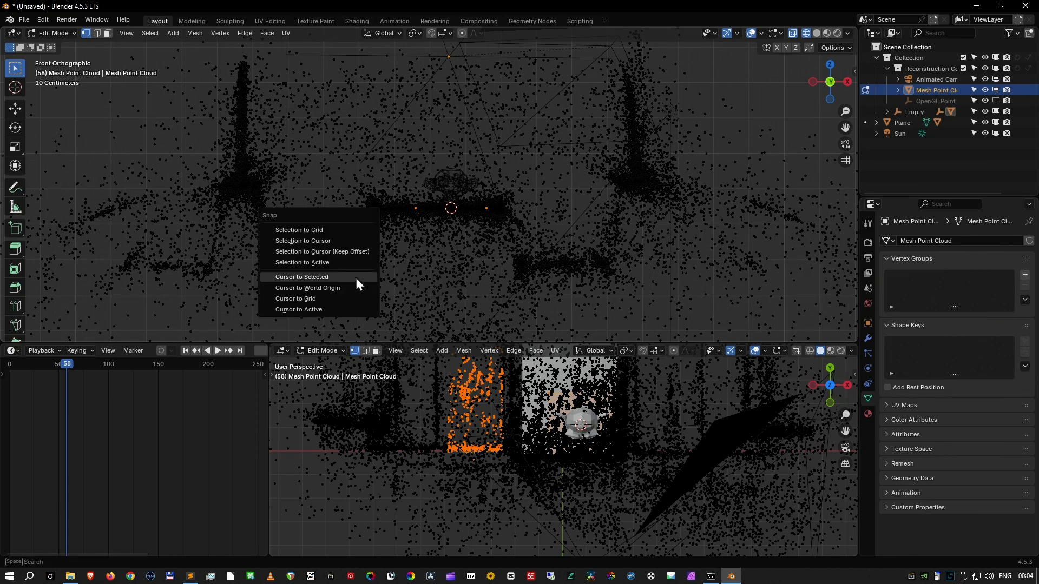
left_click(355, 278)
key("Tab")
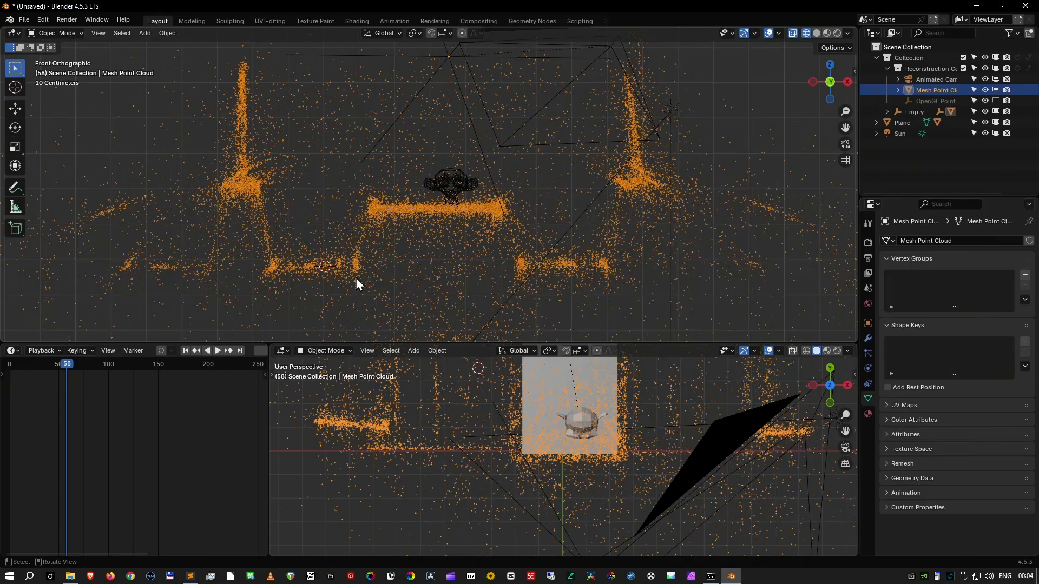
- Hide the Mesh Point Cloud again and snap the plane with its parented monkey to the 3D cursor
middle_click_drag(425, 216, 462, 236)
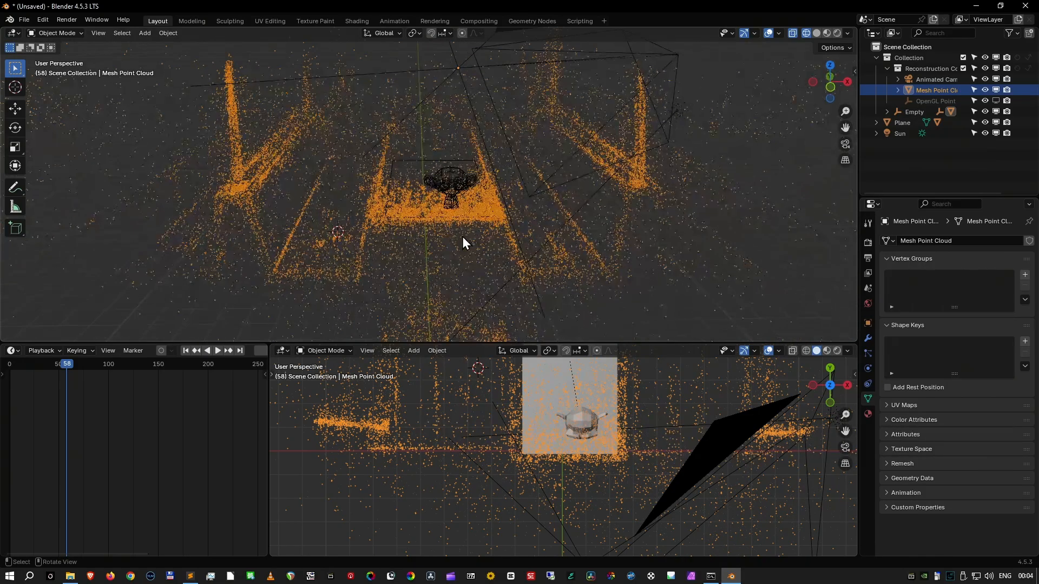
left_click(994, 89)
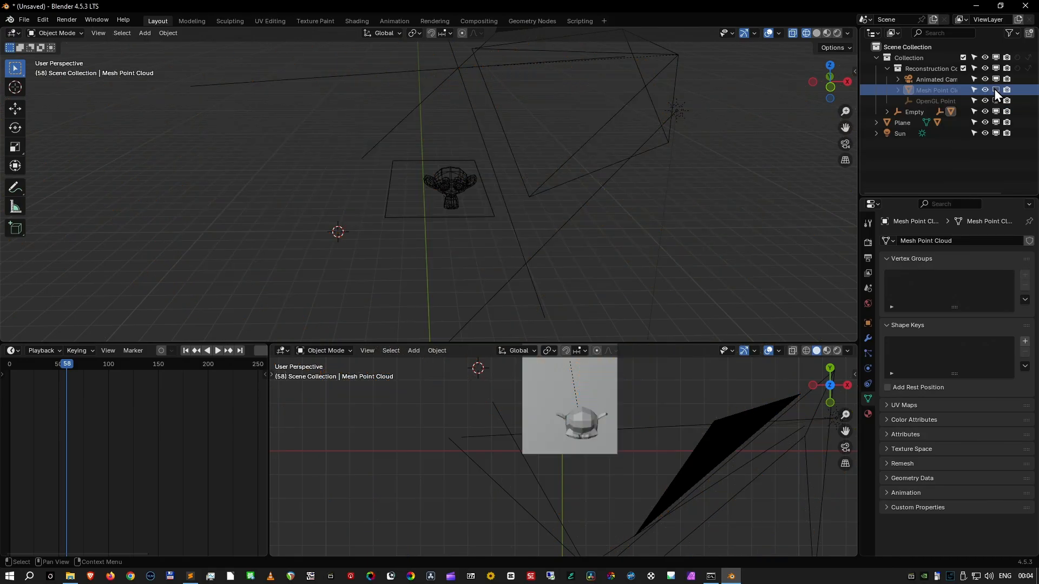
left_click(458, 215)
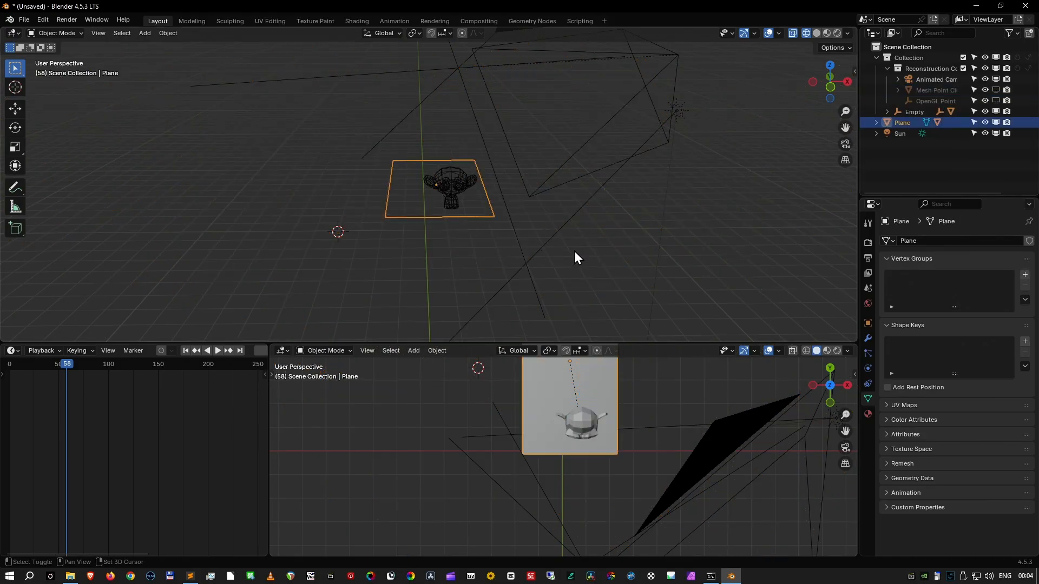
key("shift+s")
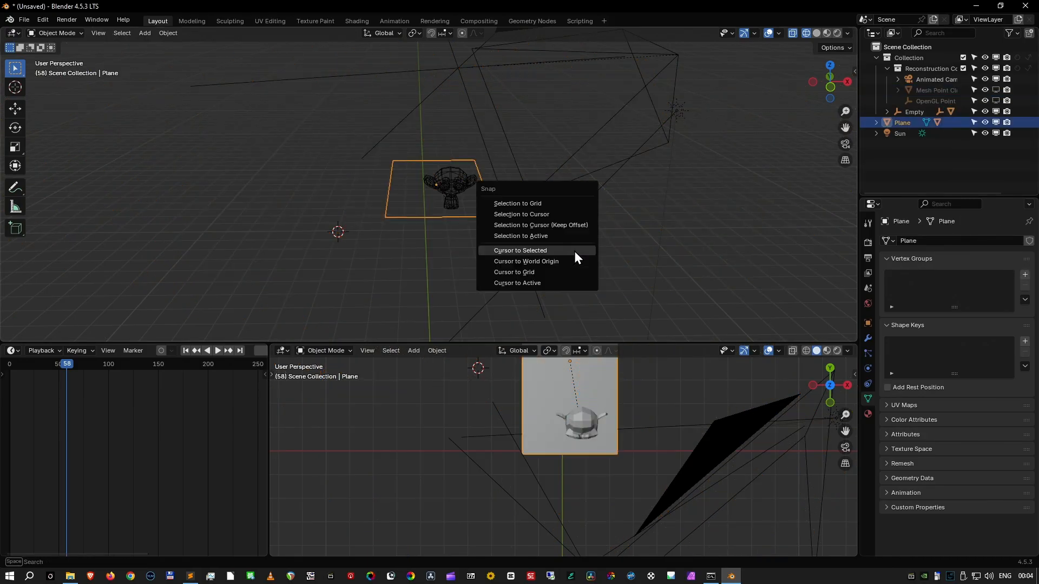
left_click(571, 216)
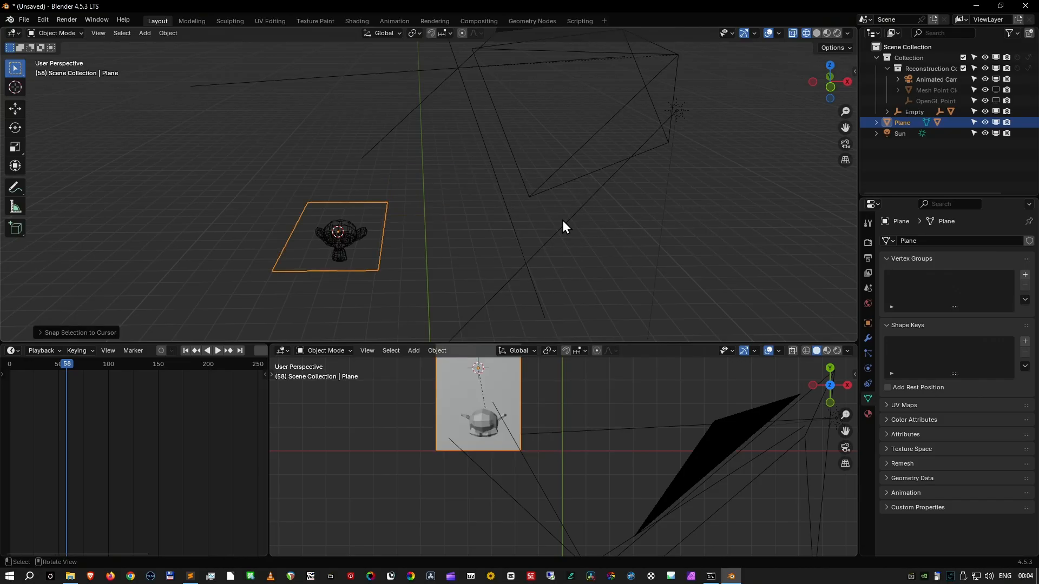
- Scale the plane and monkey down slightly to suit the bench seat, working in front view
key("KP_1")
key("s")
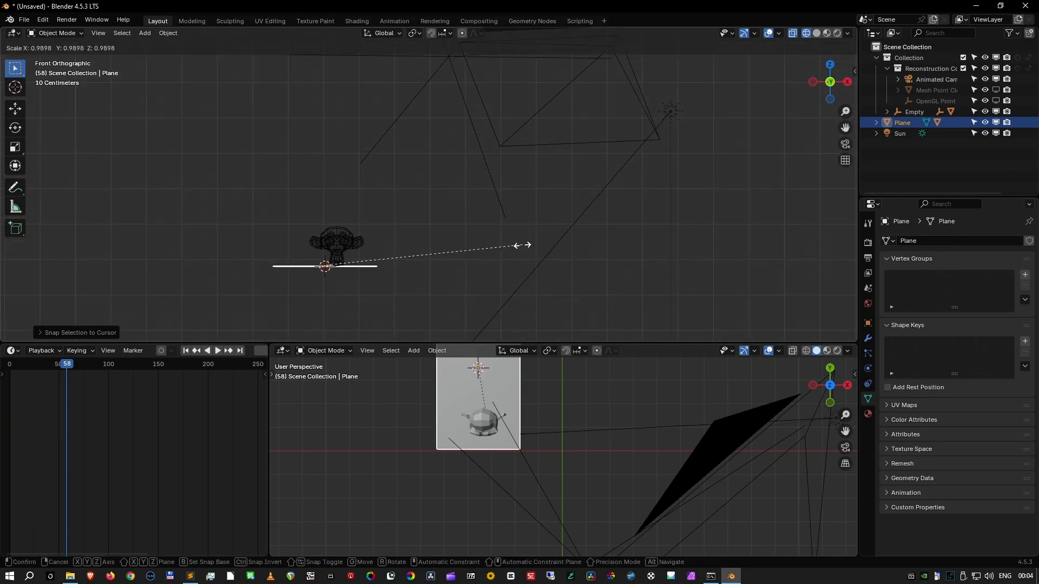
left_click(498, 250)
- Play the animation through the camera to check how the plane and monkey track on the bench seat
key("KP_0")
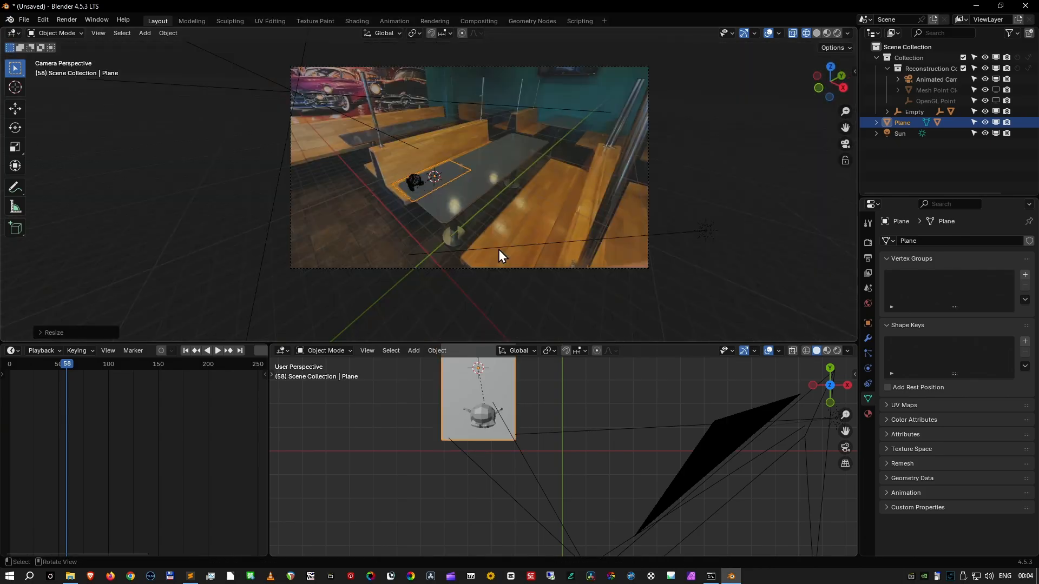
scroll(496, 247, "up", 4)
middle_click_drag(495, 245, 456, 287)
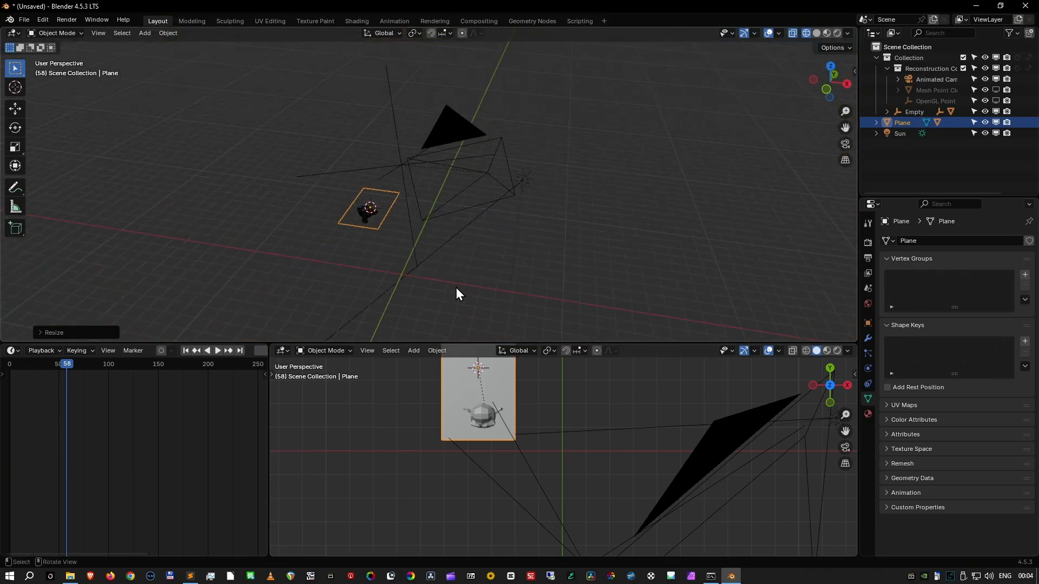
key("KP_0")
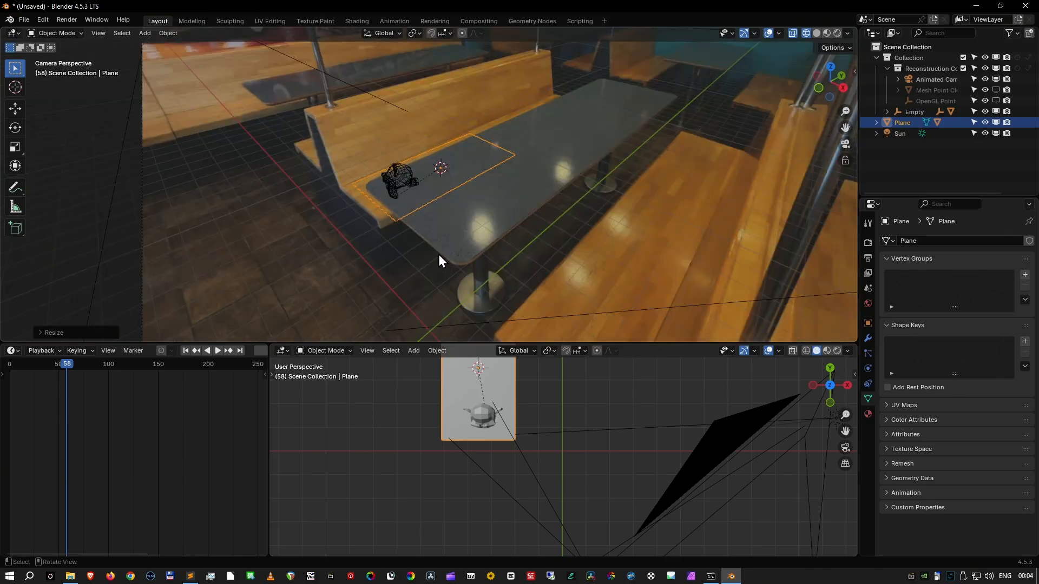
scroll(439, 258, "up", 2)
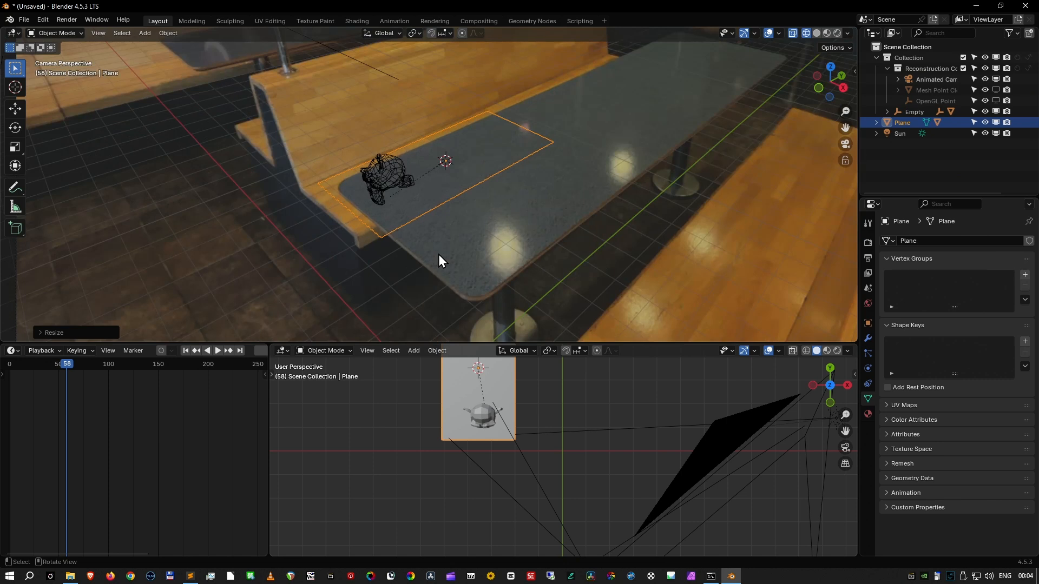
scroll(439, 255, "down", 3)
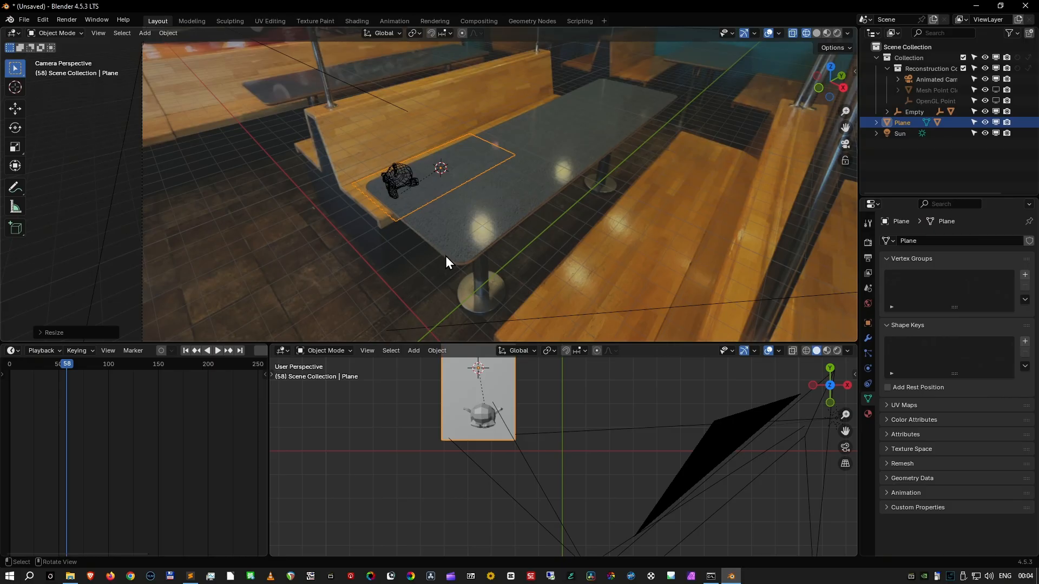
key("space")
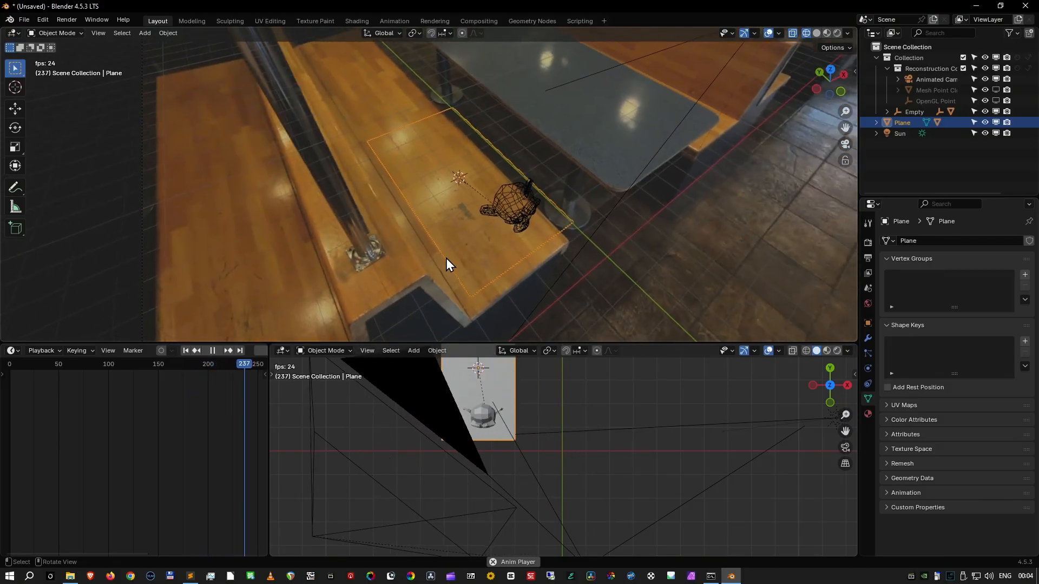
key("space")
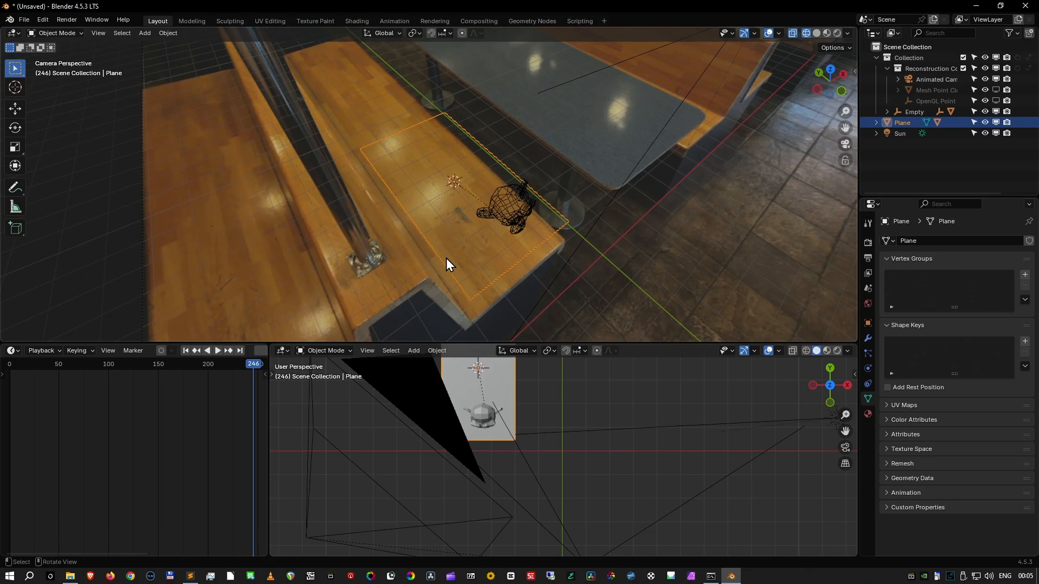
- Close Blender without saving the scene
left_click(1025, 6)
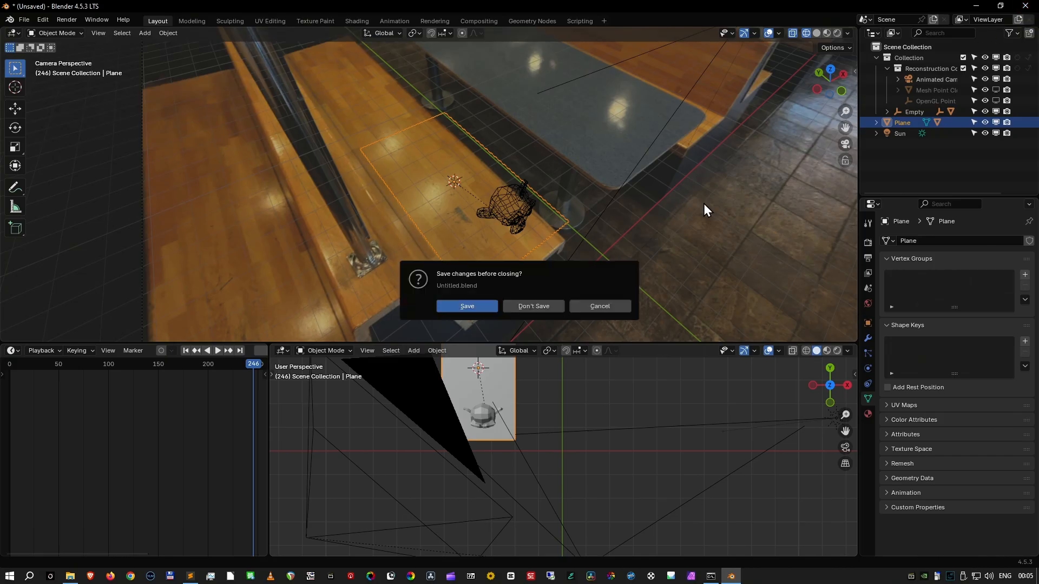
left_click(549, 310)
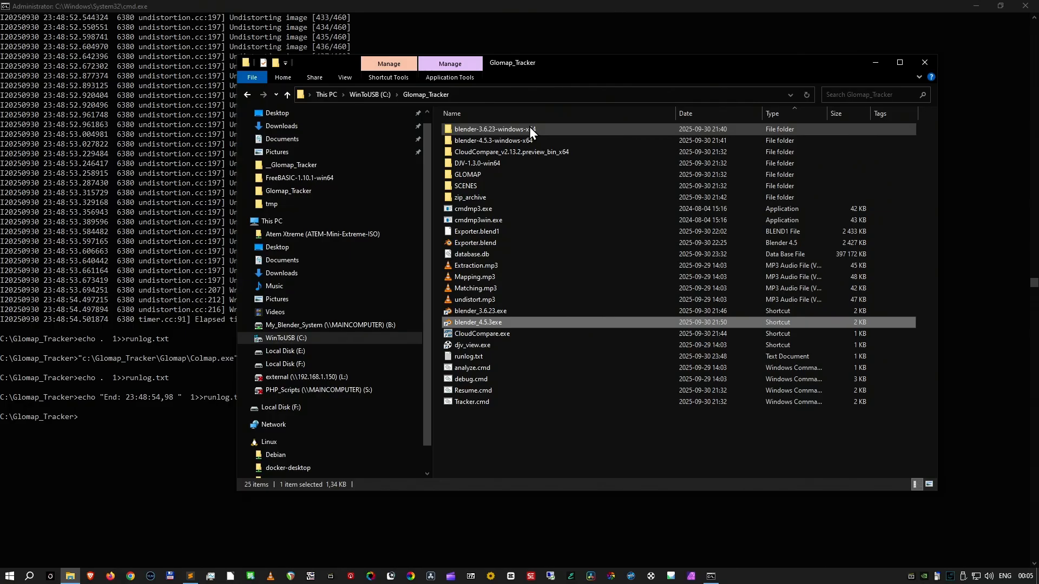
- Look through the GLOMAP, SCENES and zip_archive folders inside C:\Glomap_Tracker
double_click(496, 175)
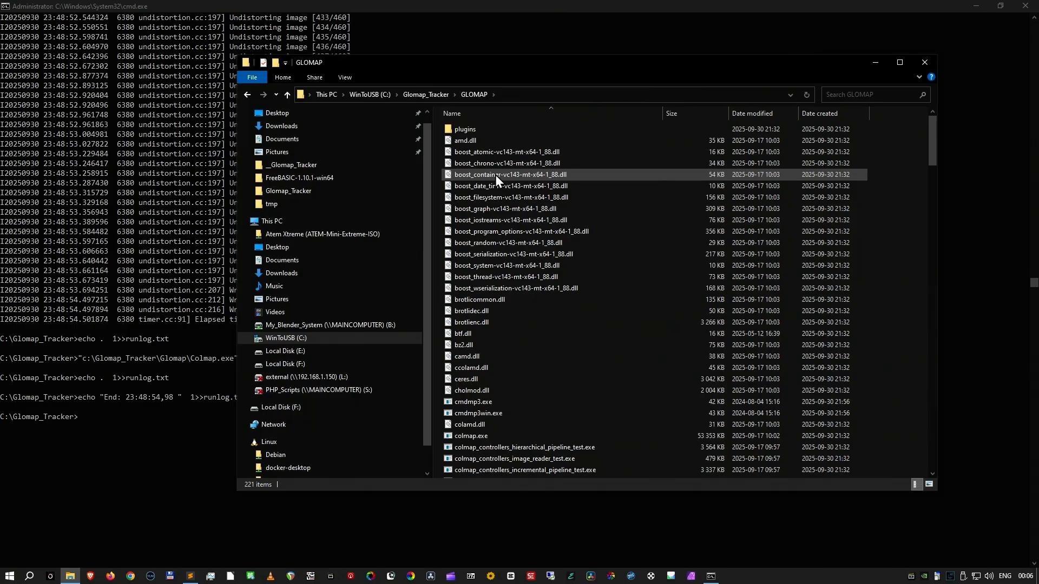
left_click(287, 94)
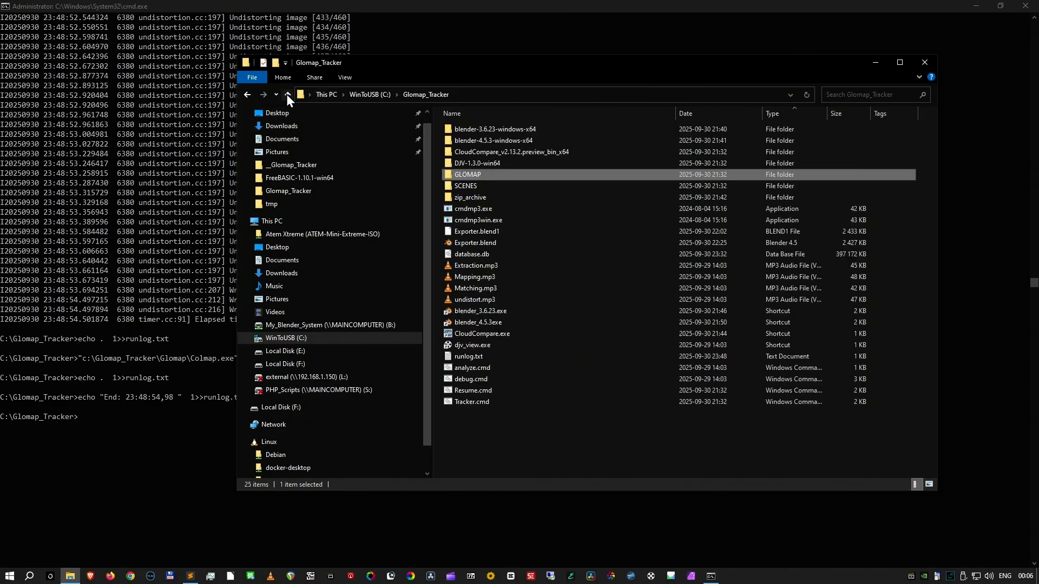
double_click(484, 188)
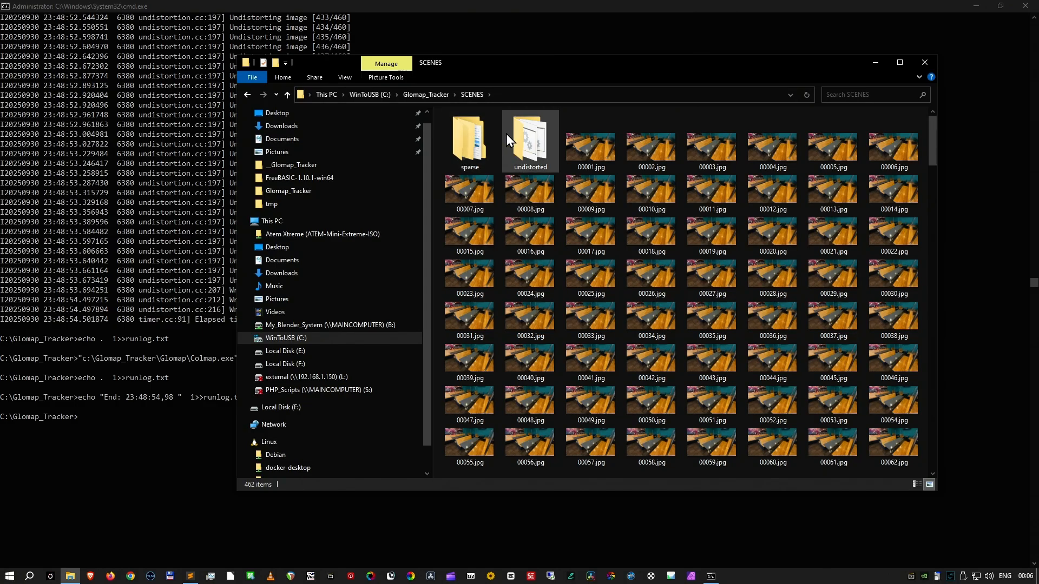
left_click(289, 97)
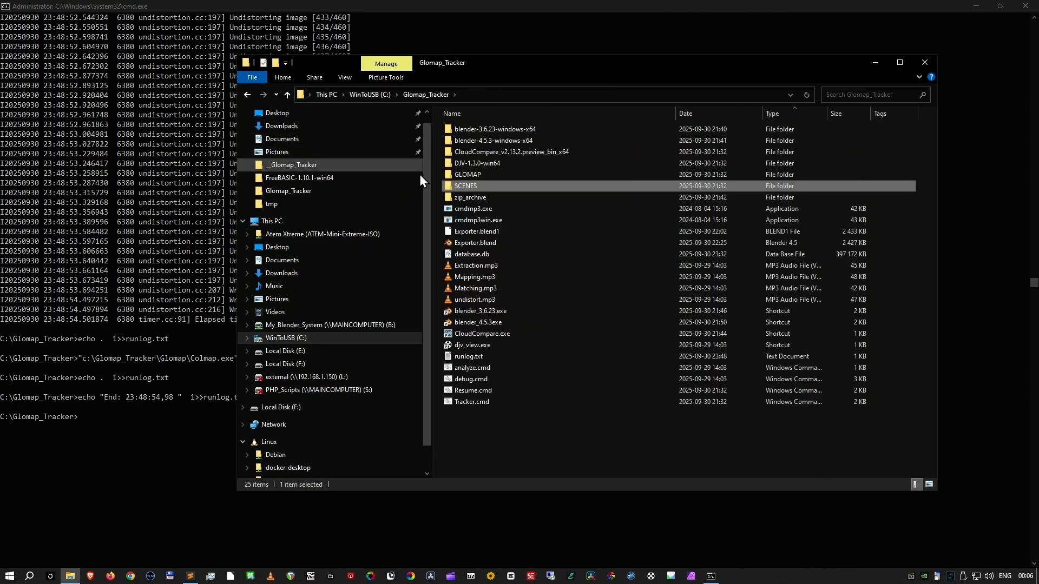
double_click(463, 198)
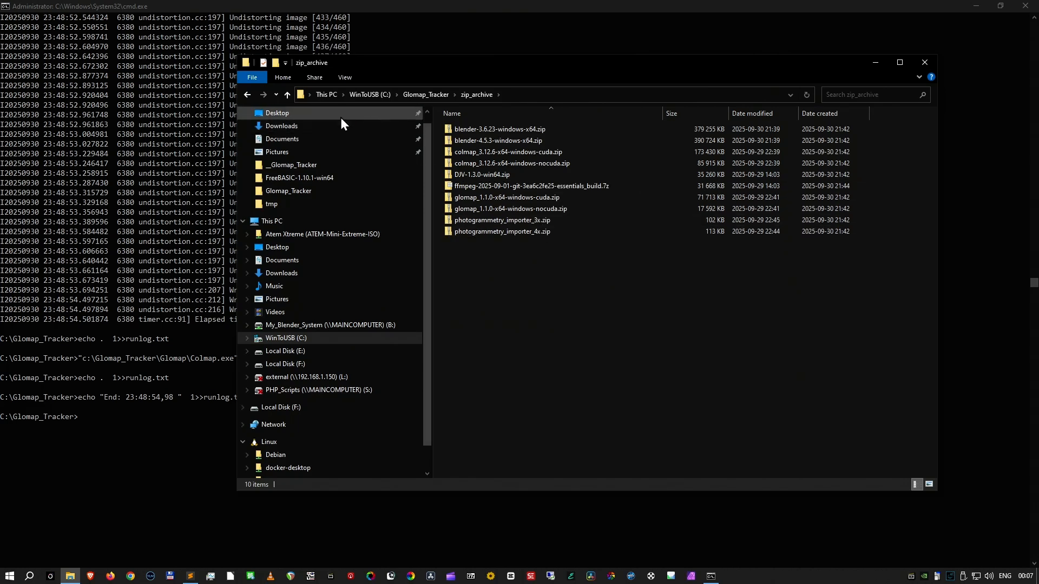
left_click(287, 96)
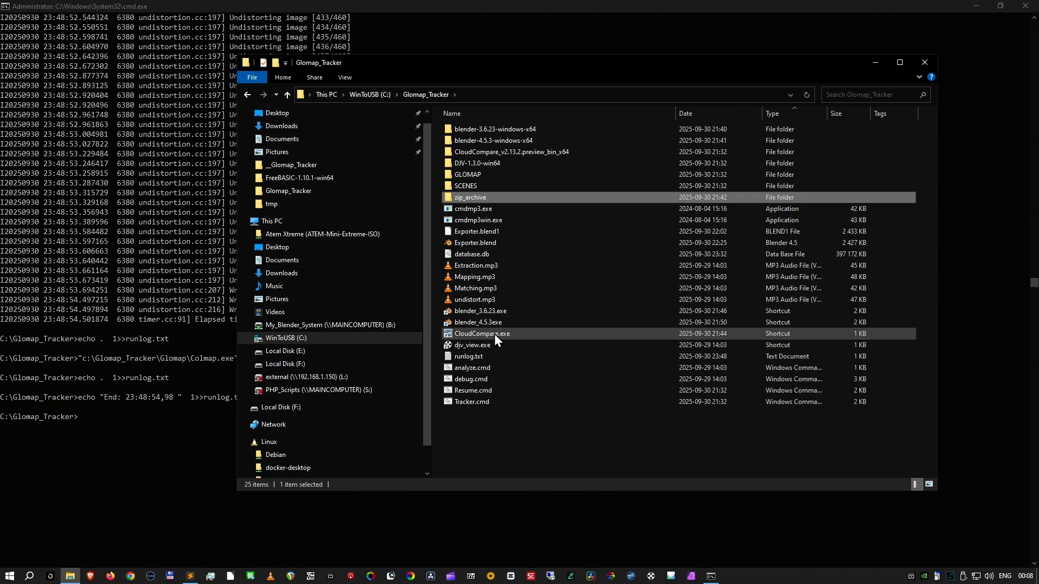
- Open runlog.txt, enlarge its text to 140%, review the processing times and model statistics, and close it
double_click(479, 356)
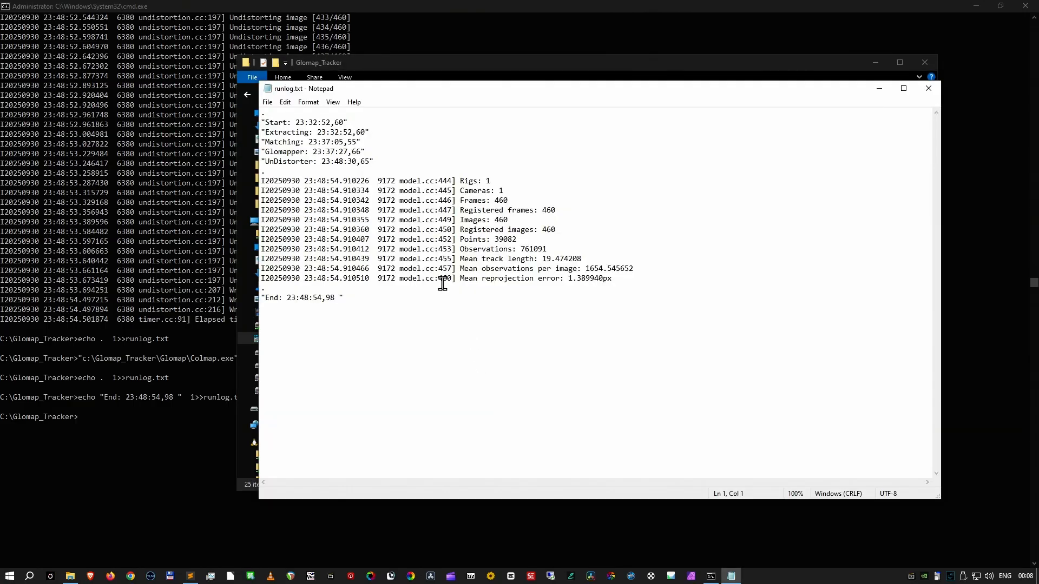
scroll(444, 281, "up", 4, "ctrl")
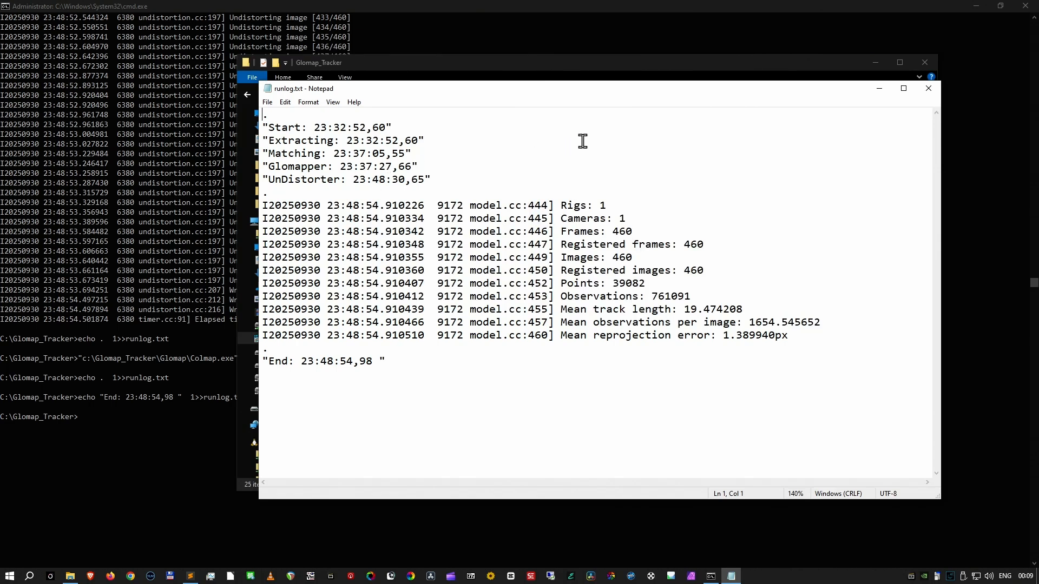
left_click(932, 95)
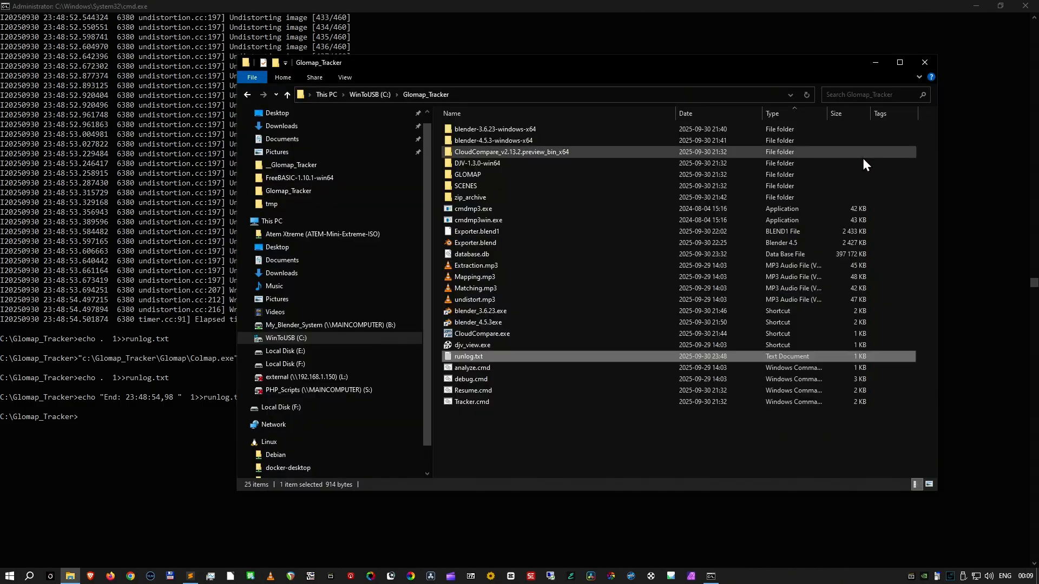